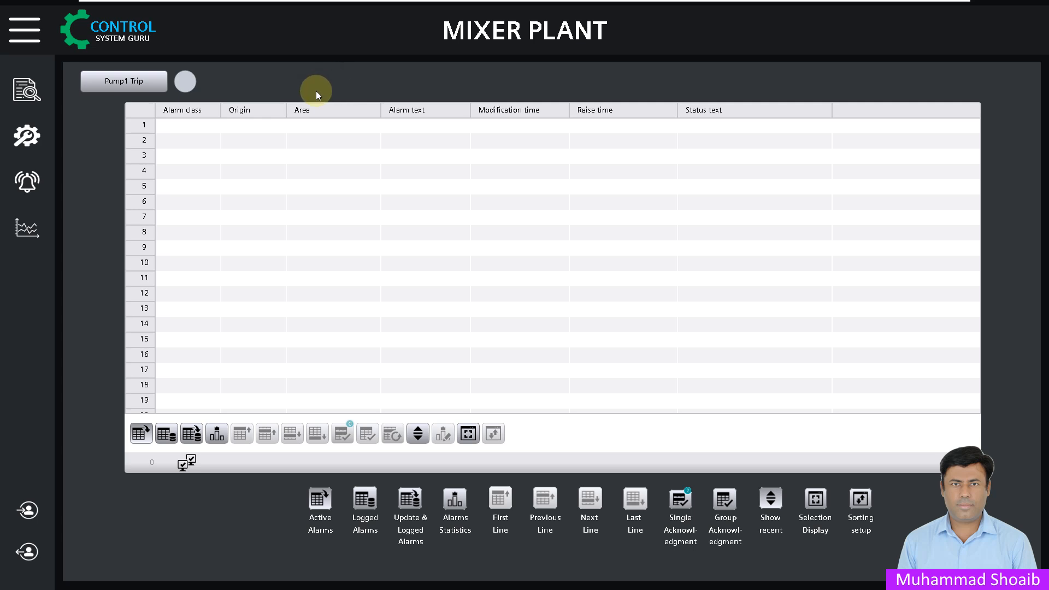
# Trigger the Pump1 trip alarm on the Mixer Plant alarm screen, clear the trip, and acknowledge the alarm
pyautogui.click(95, 81)
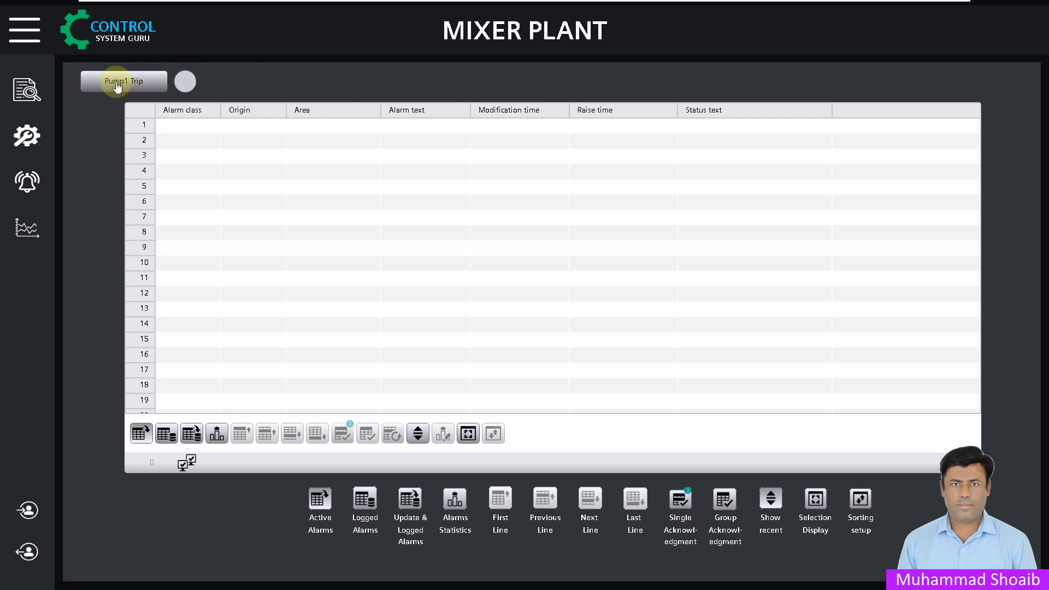
pyautogui.click(115, 82)
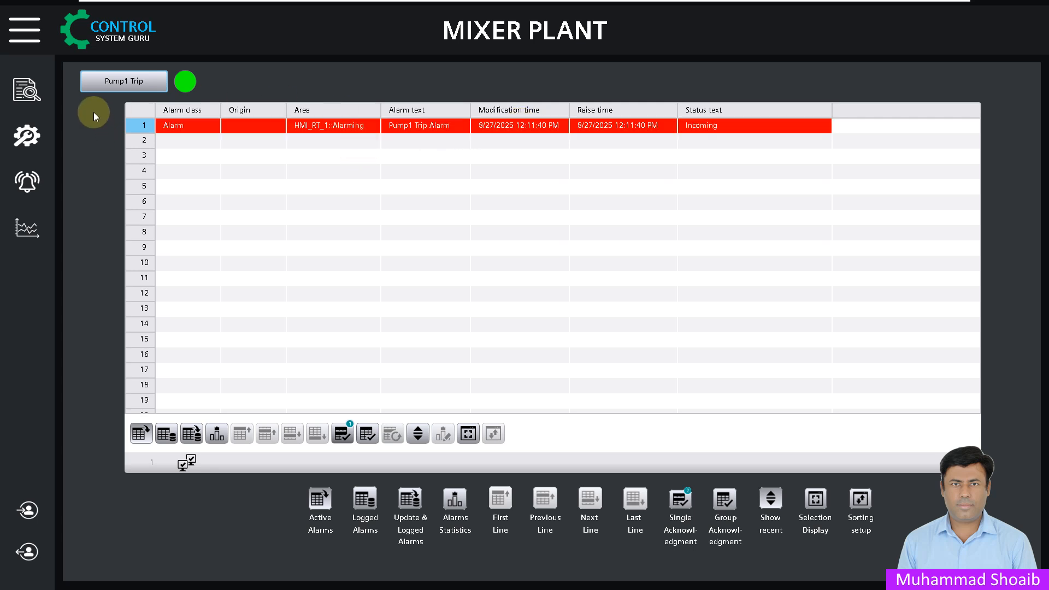
pyautogui.click(103, 82)
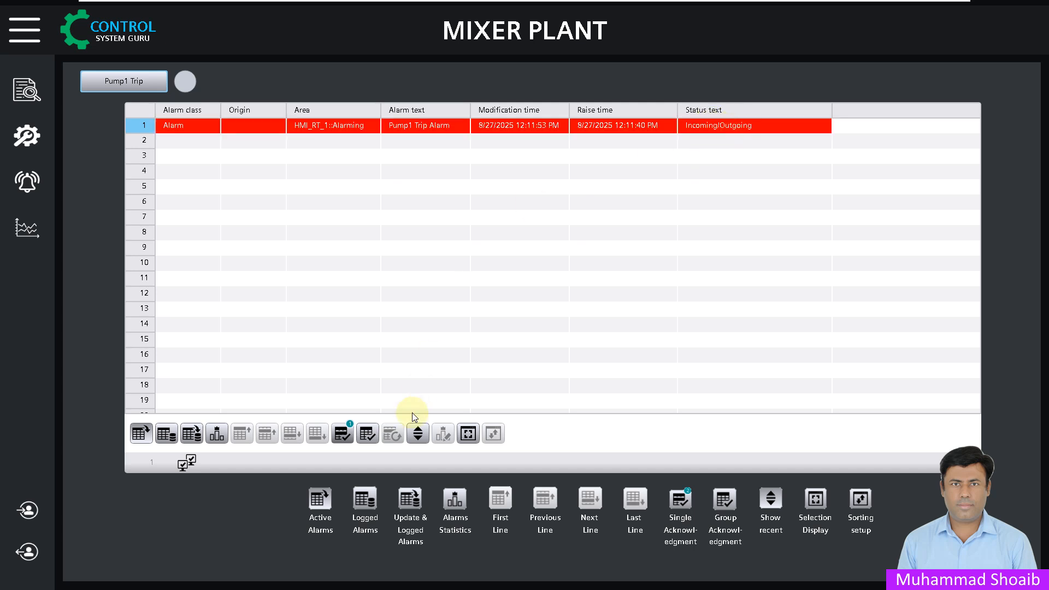
pyautogui.click(342, 436)
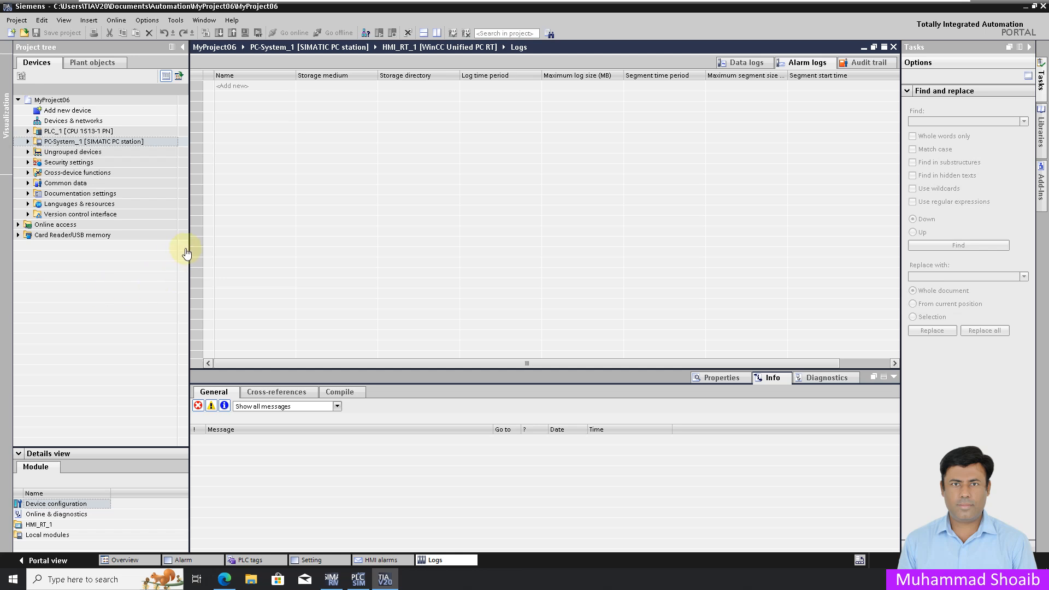
# In HMI_RT_1's storage system runtime settings, select Default as the storage medium for the alarm logging main database
pyautogui.click(28, 141)
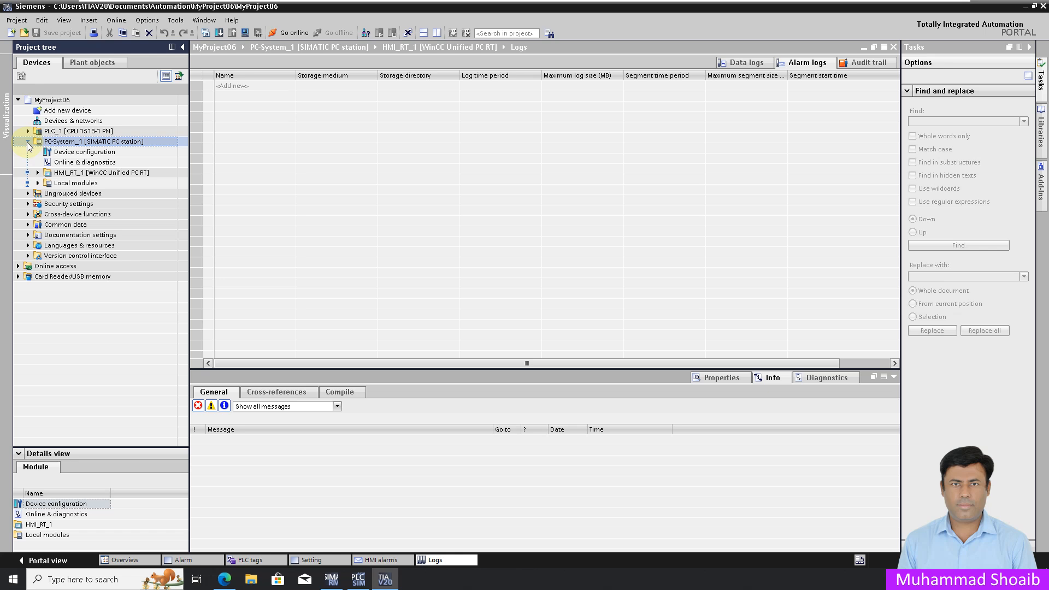
pyautogui.click(37, 173)
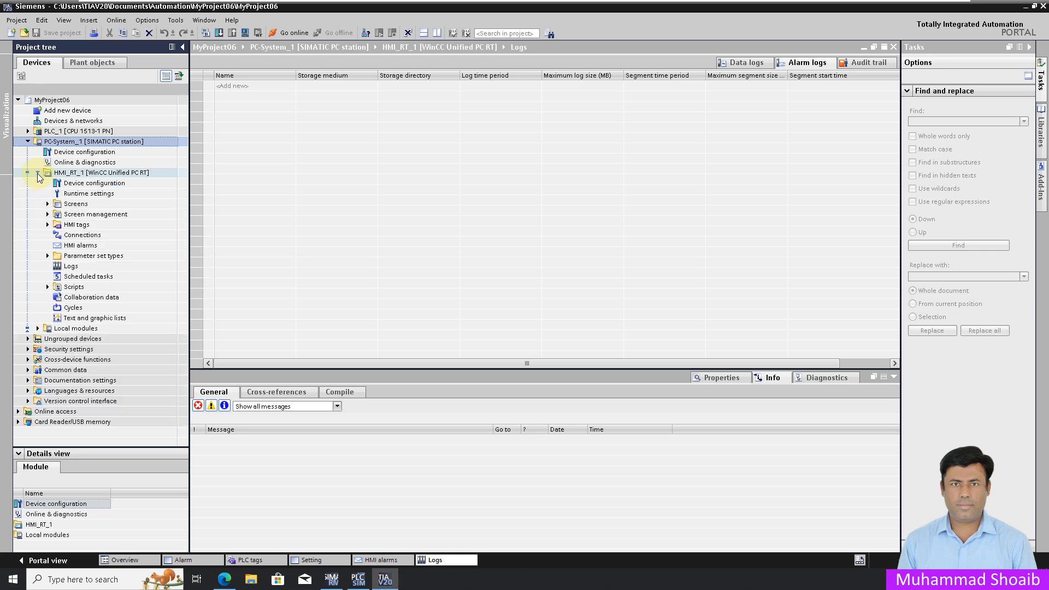
pyautogui.click(91, 196)
pyautogui.doubleClick(90, 196)
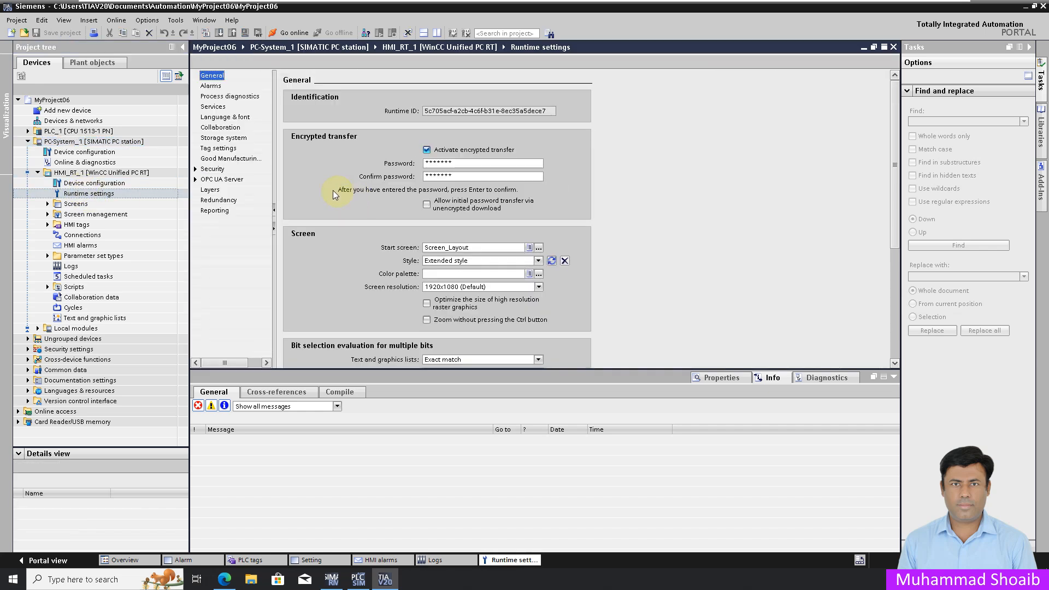
pyautogui.click(223, 138)
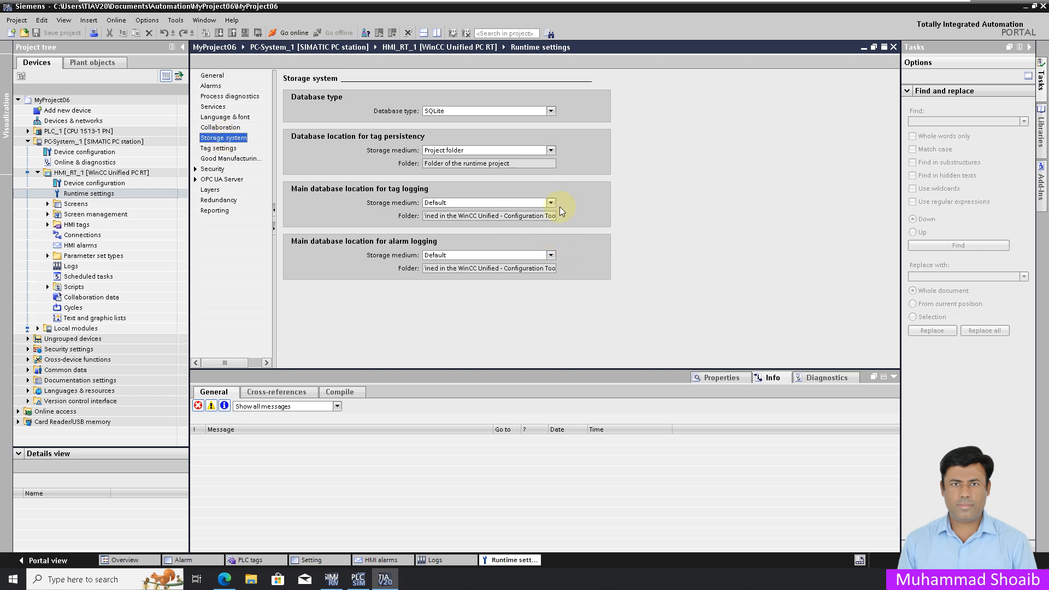
pyautogui.click(552, 255)
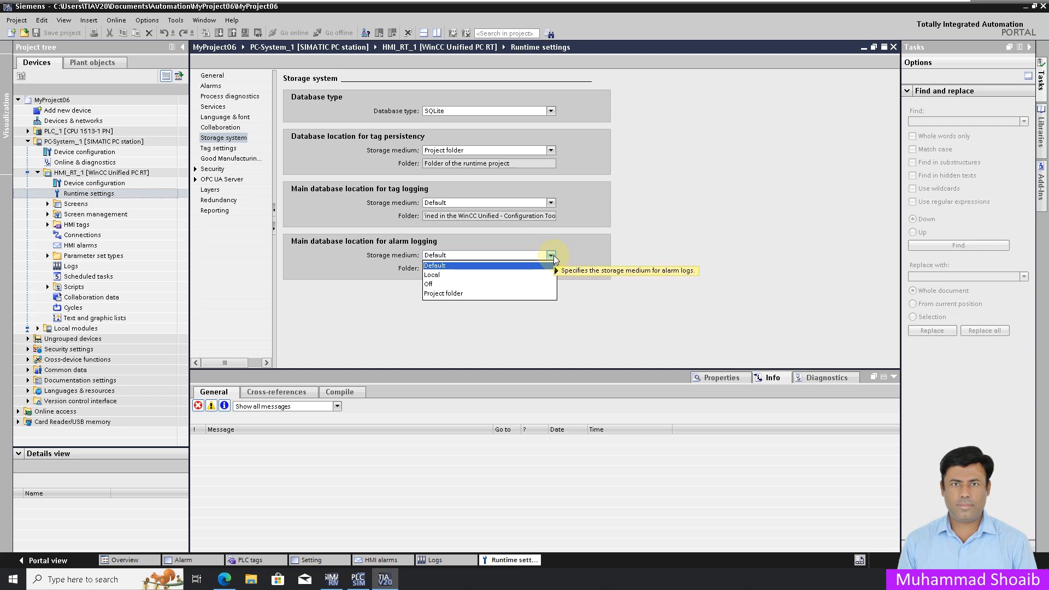
pyautogui.click(353, 247)
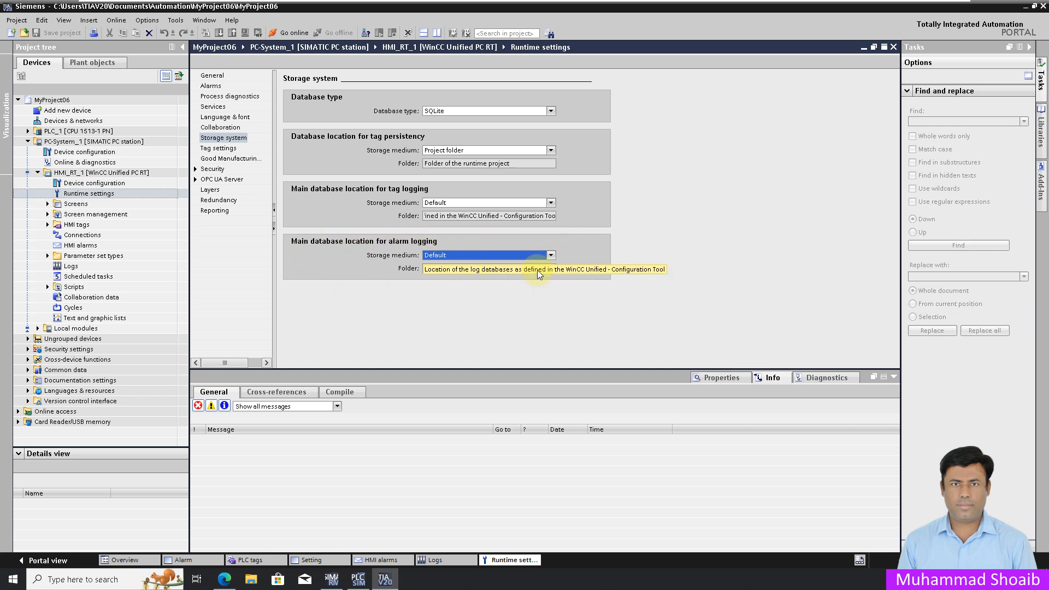
pyautogui.click(552, 257)
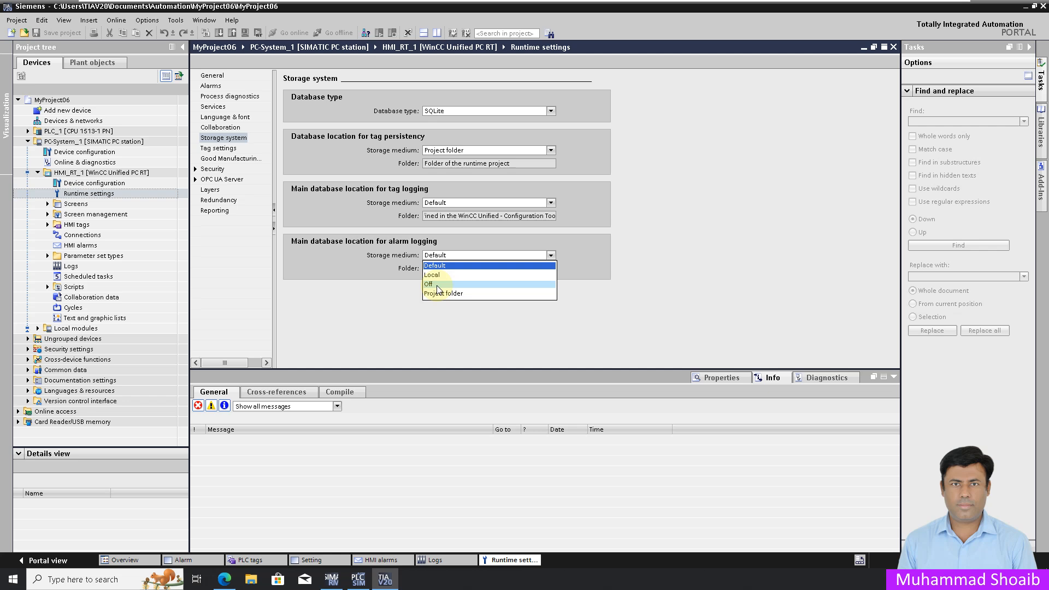
pyautogui.click(431, 266)
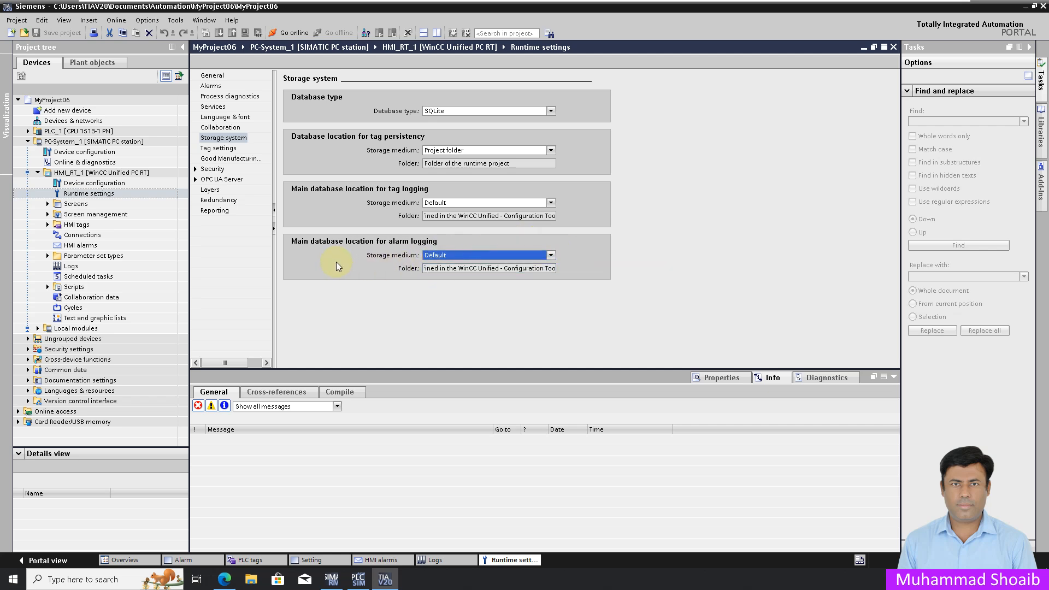
# Add an alarm log with default settings to HMI_RT_1's logs and save the project
pyautogui.doubleClick(69, 266)
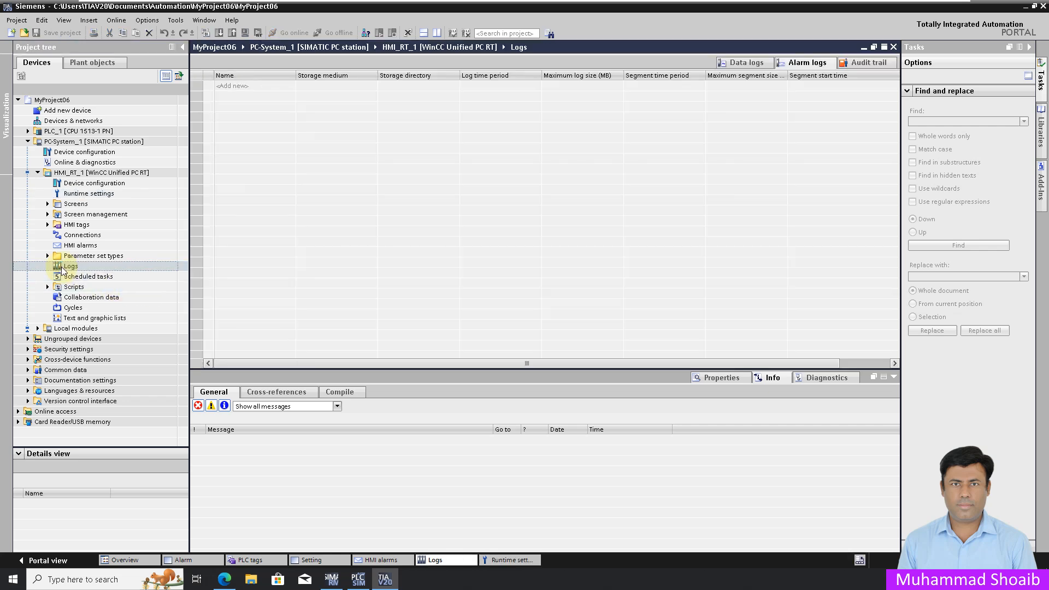
pyautogui.click(747, 63)
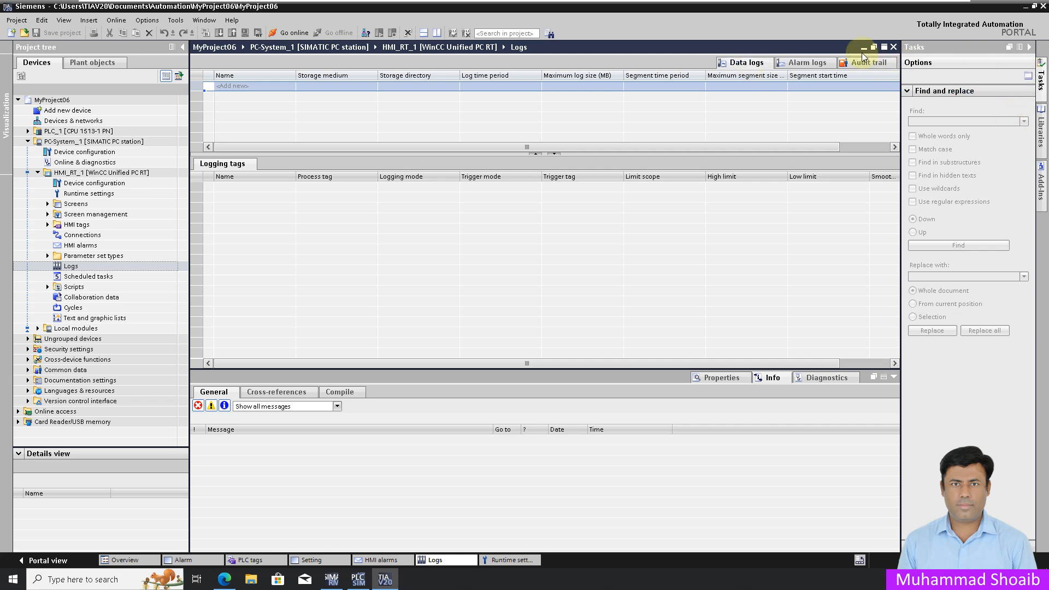
pyautogui.click(798, 64)
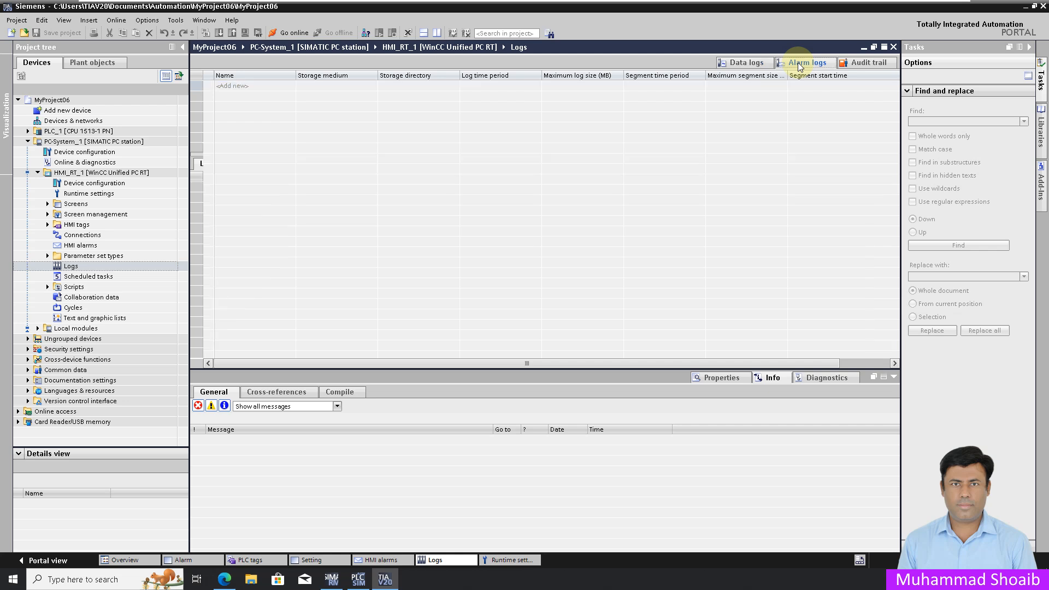
pyautogui.click(263, 85)
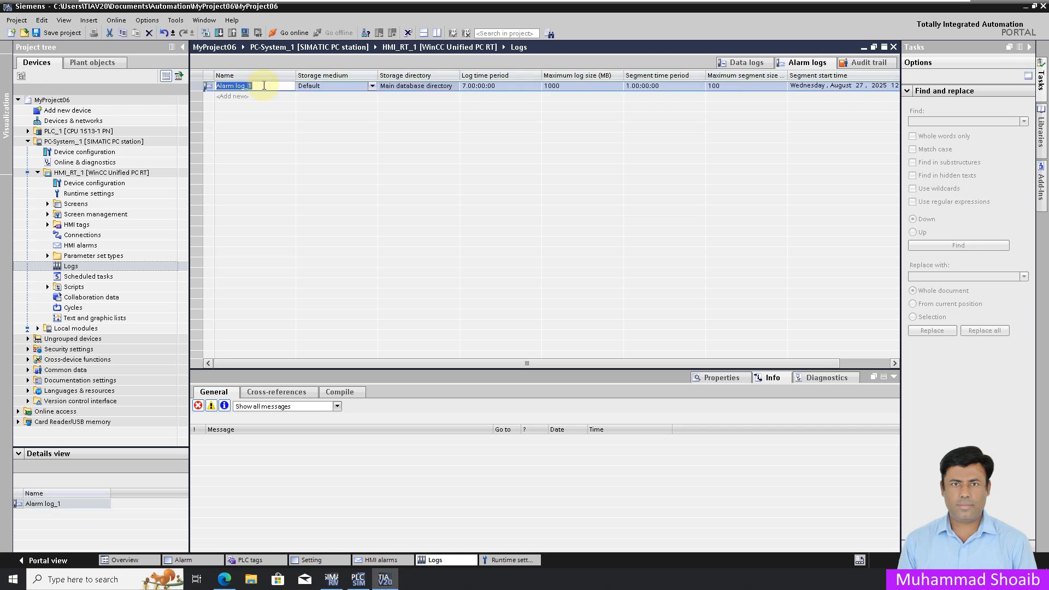
pyautogui.click(239, 85)
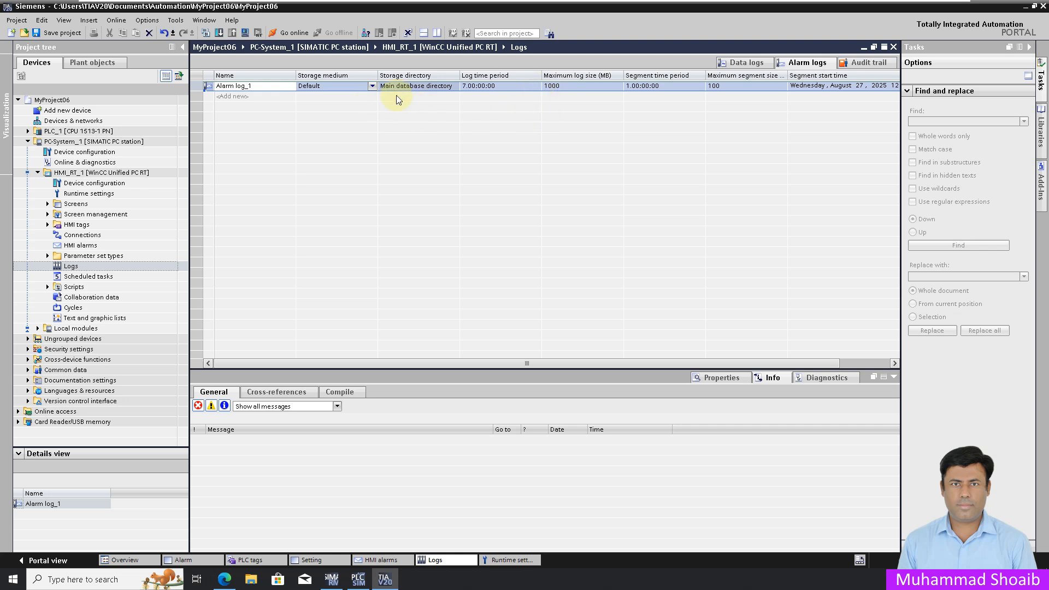
pyautogui.click(326, 97)
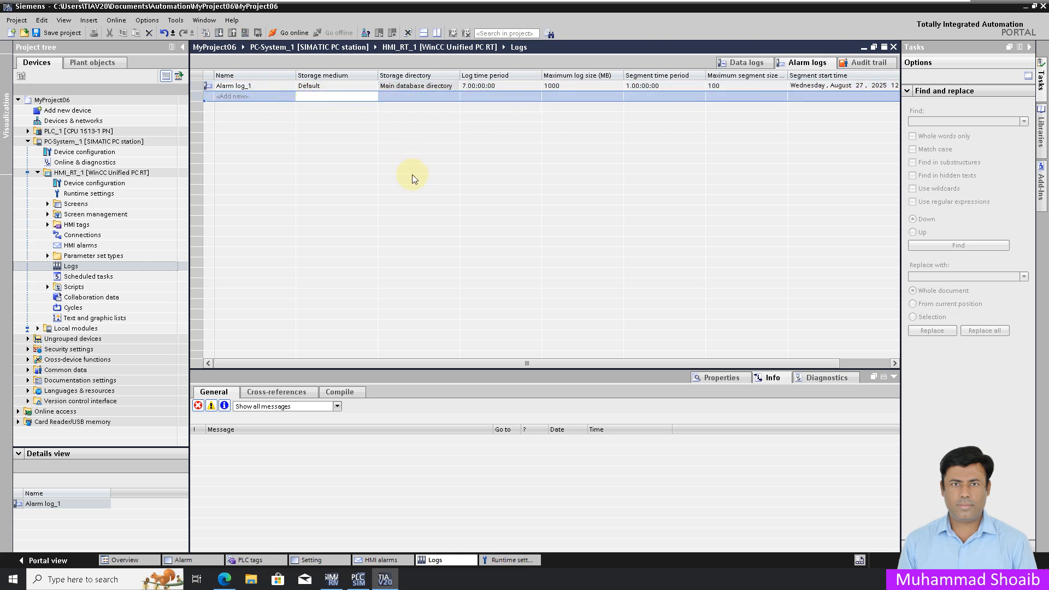
pyautogui.click(57, 32)
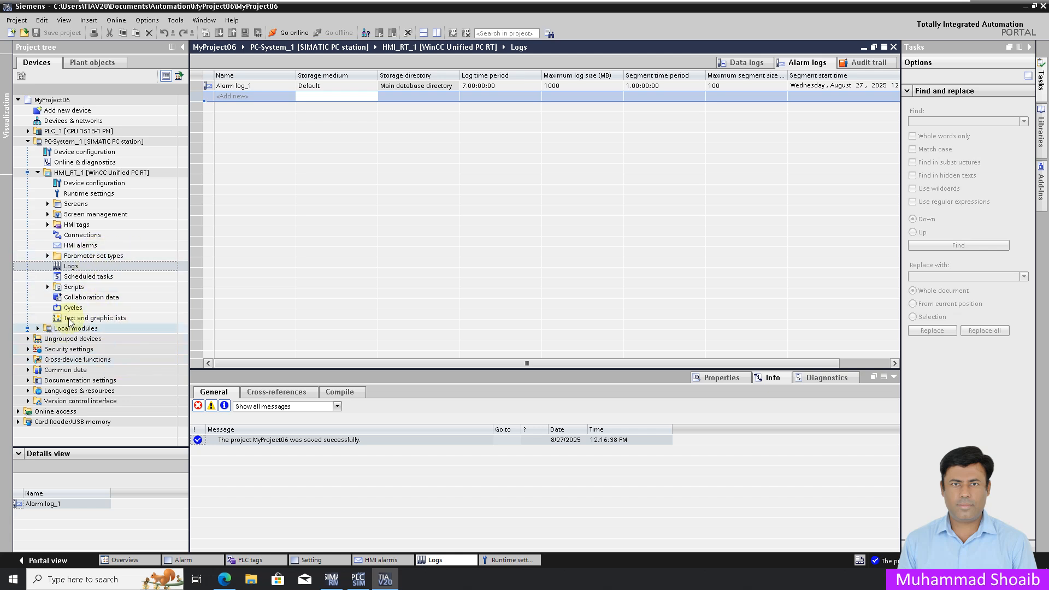
# Examine the general, acknowledgment and status color settings of the Alarm class in HMI_RT_1's HMI alarms
pyautogui.doubleClick(80, 247)
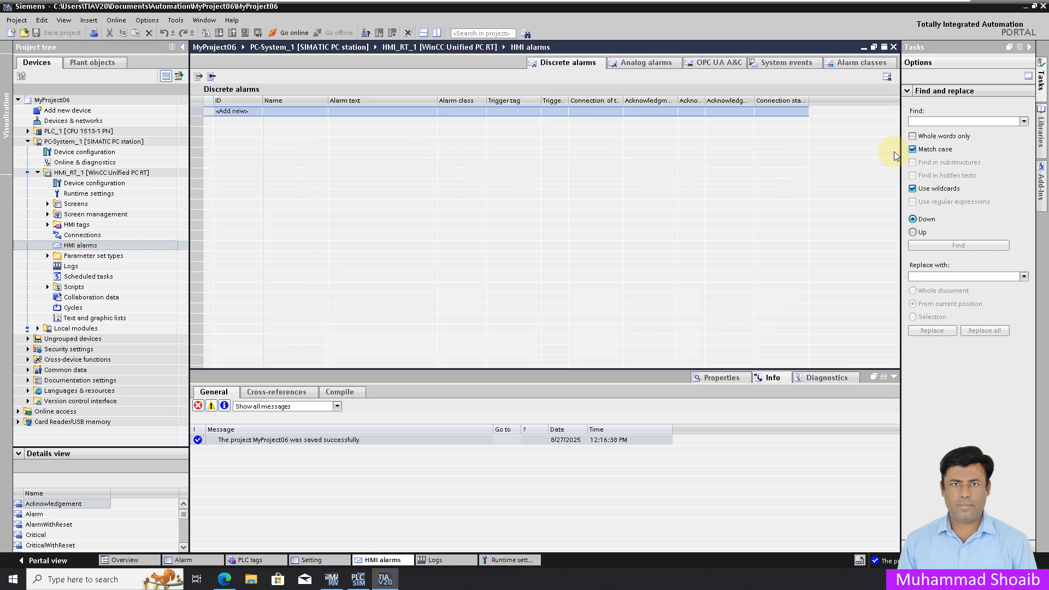
pyautogui.click(859, 64)
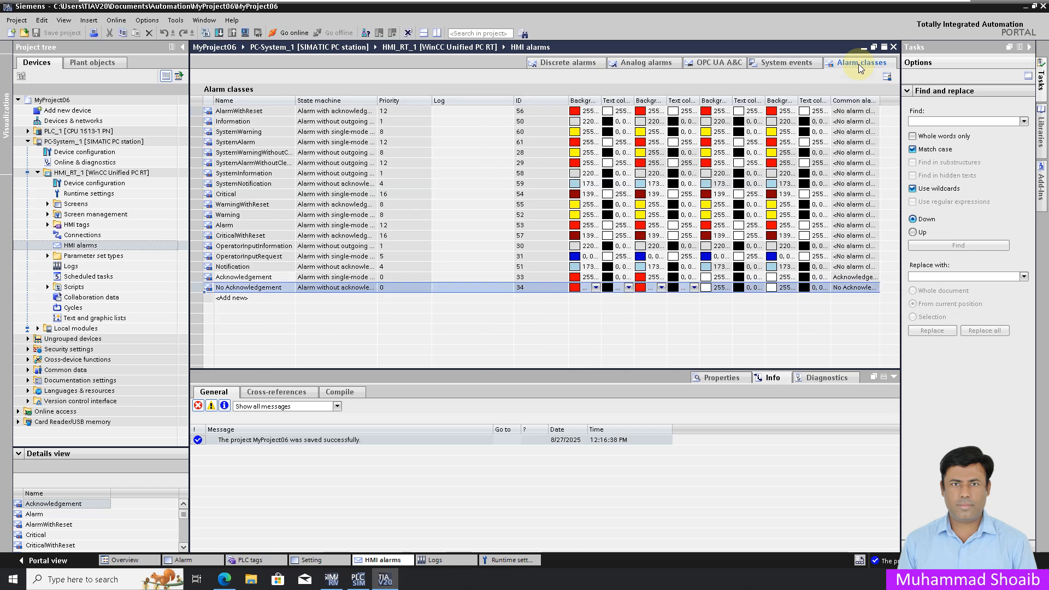
pyautogui.click(458, 227)
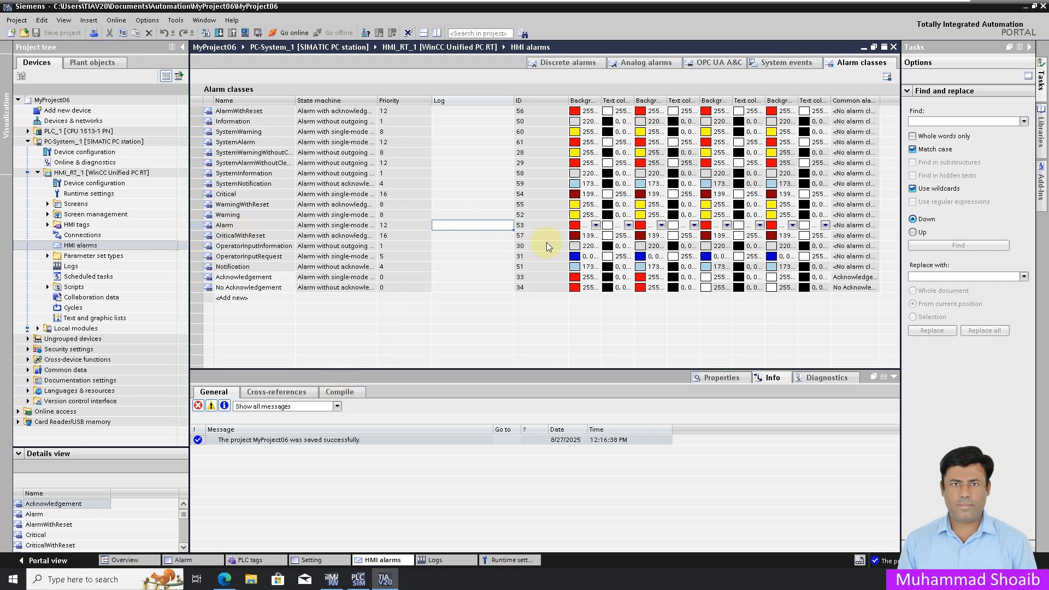
pyautogui.click(710, 377)
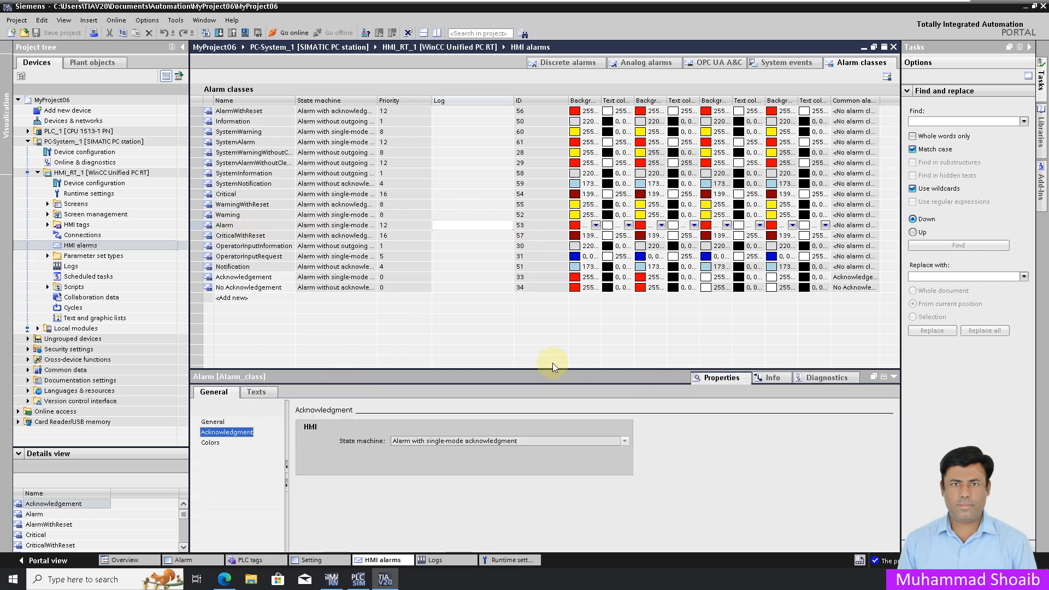
pyautogui.click(222, 422)
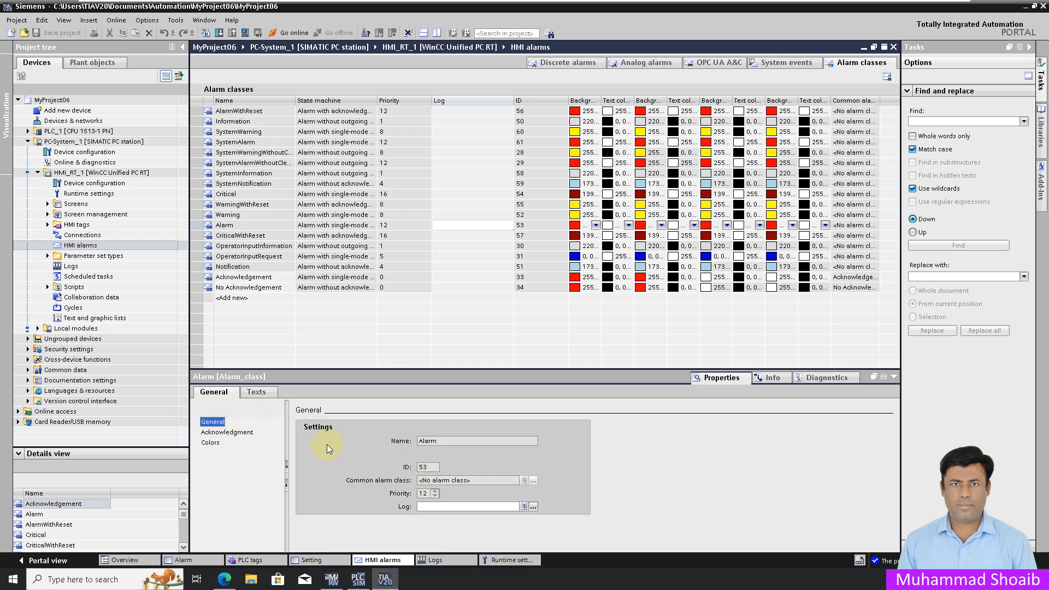
pyautogui.click(226, 432)
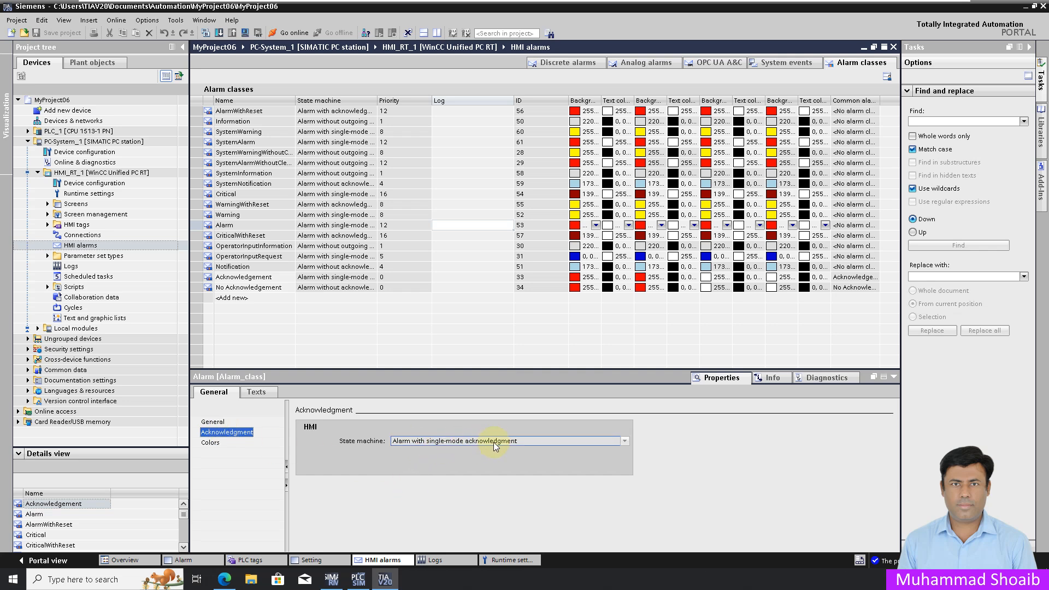
pyautogui.moveTo(376, 100); pyautogui.dragTo(461, 104)
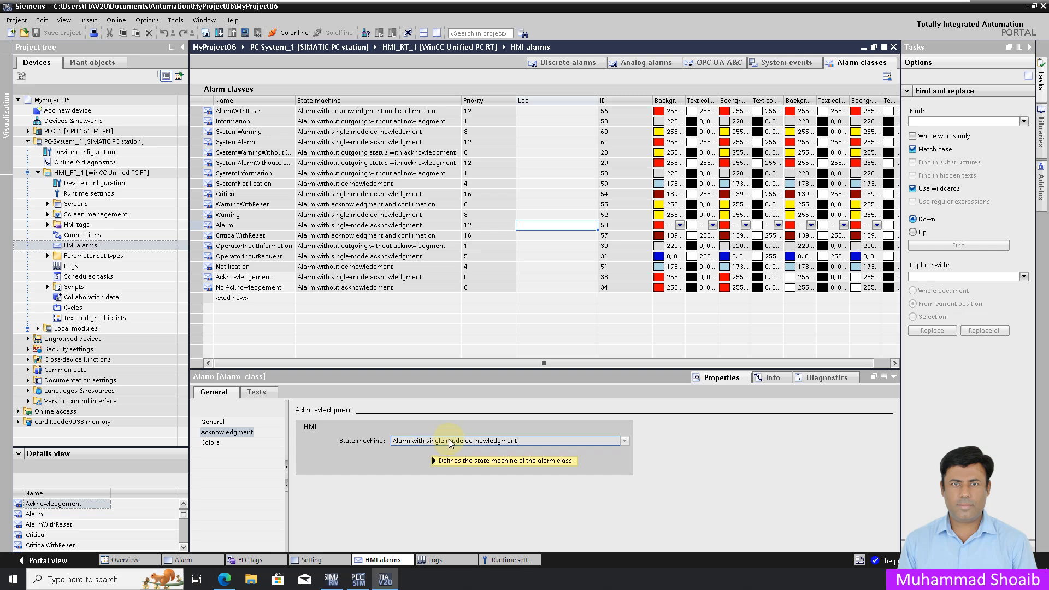
pyautogui.click(210, 443)
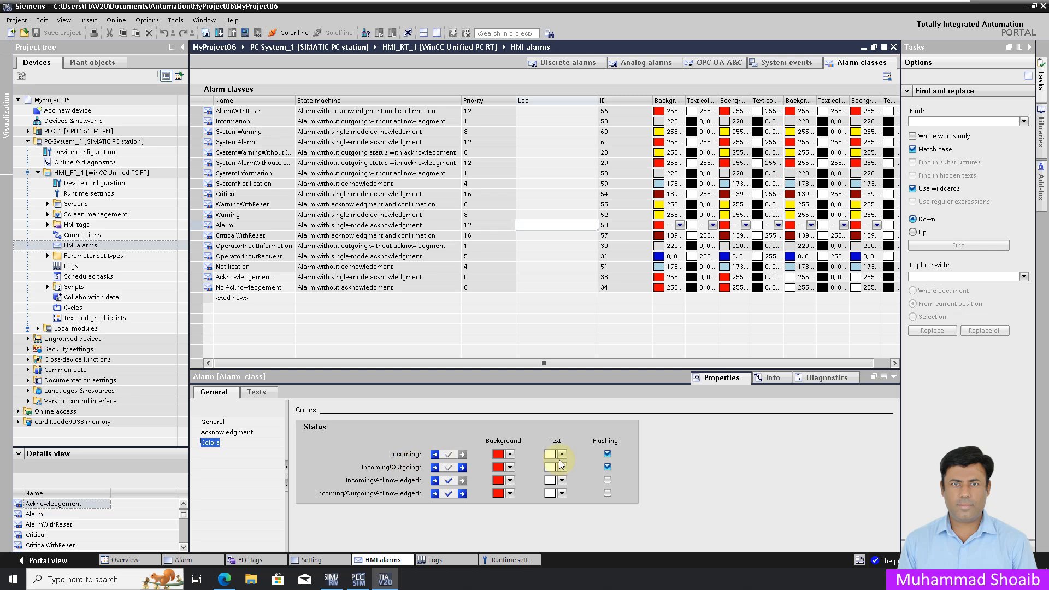
pyautogui.click(509, 467)
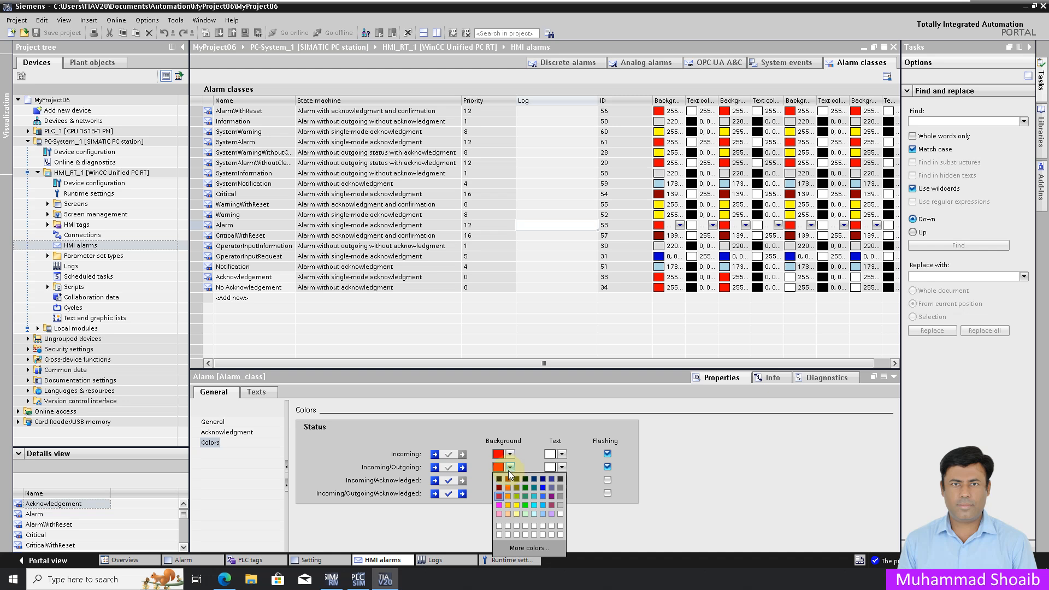
pyautogui.click(527, 433)
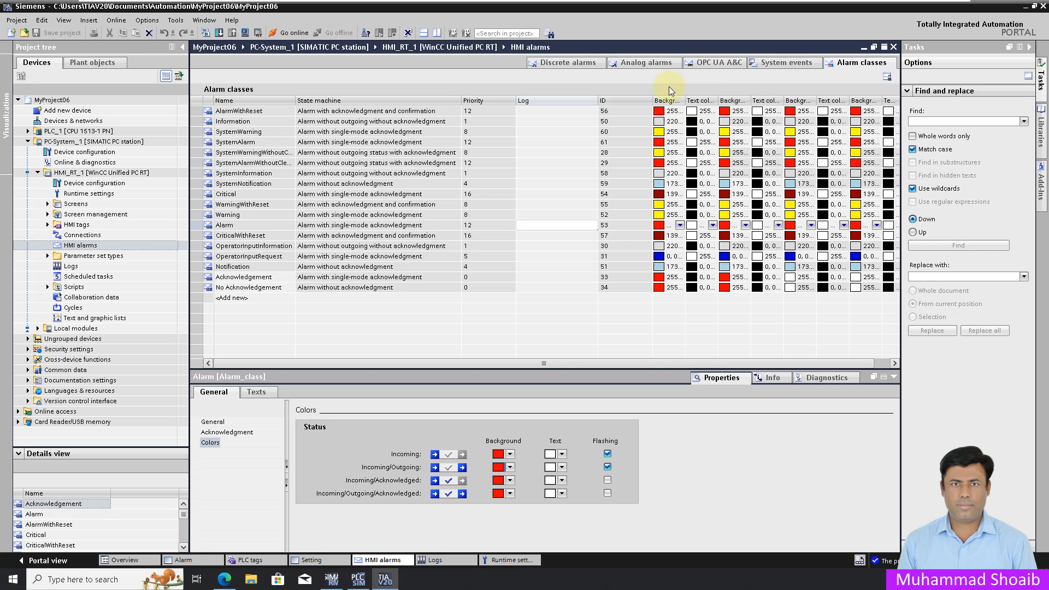
# Look at HMI_RT_1's discrete alarms, and locate the P01_Trip tag among all its HMI tags
pyautogui.click(567, 62)
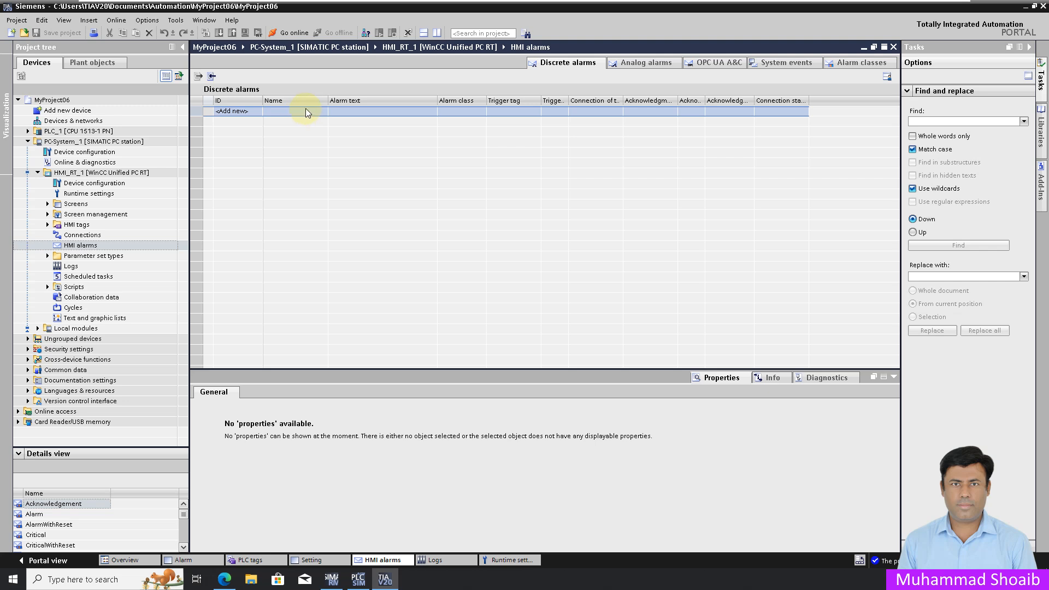
pyautogui.doubleClick(57, 226)
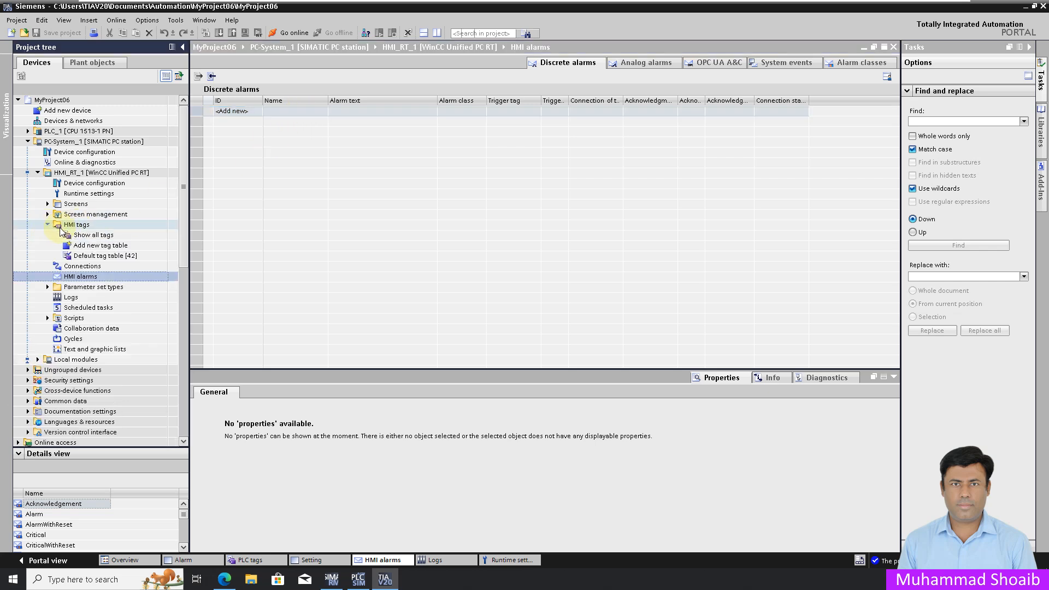
pyautogui.click(92, 236)
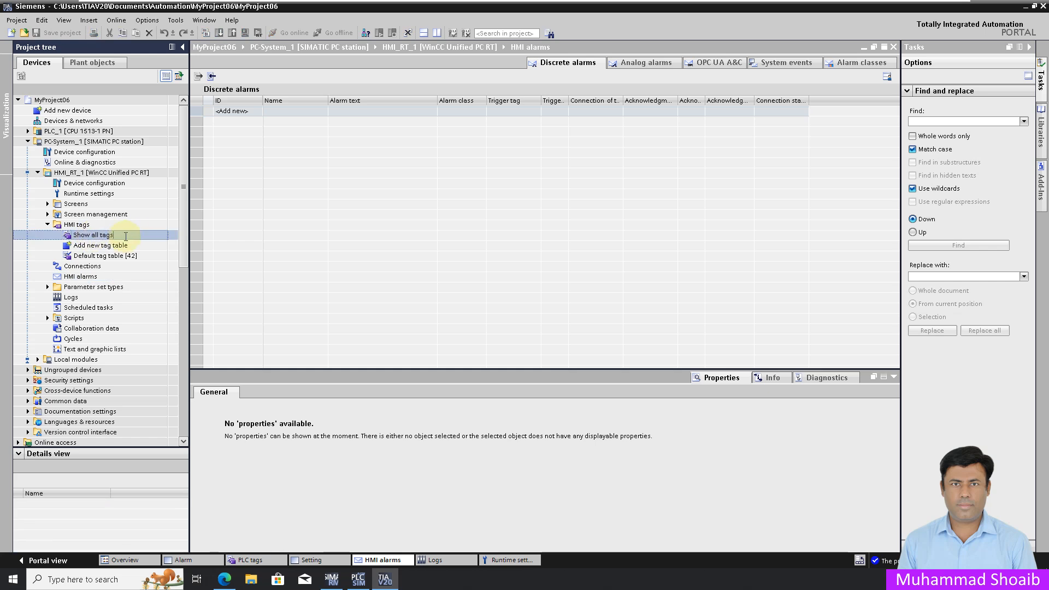
pyautogui.click(82, 235)
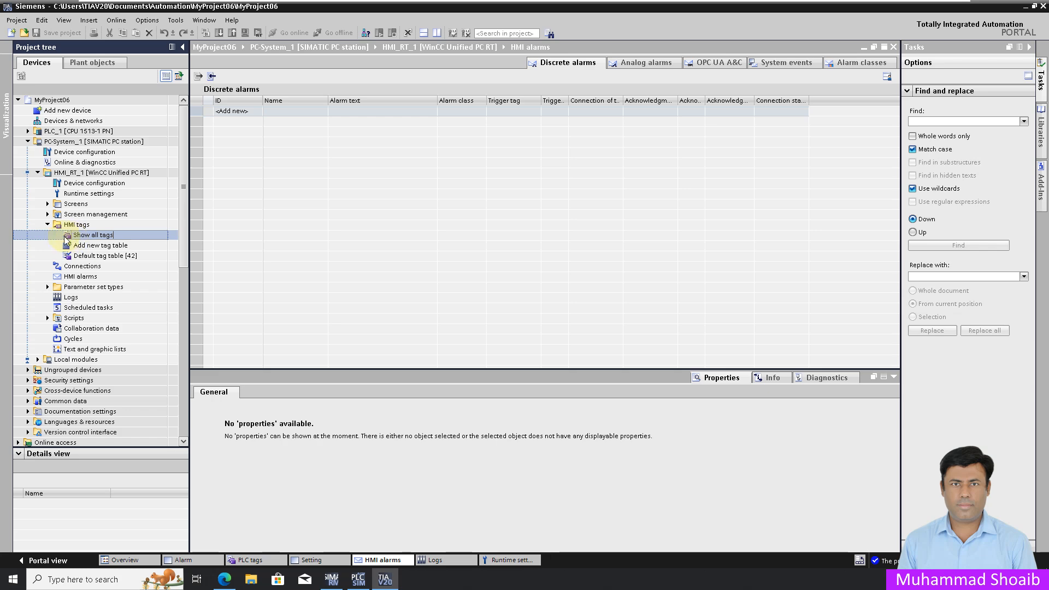
pyautogui.doubleClick(81, 235)
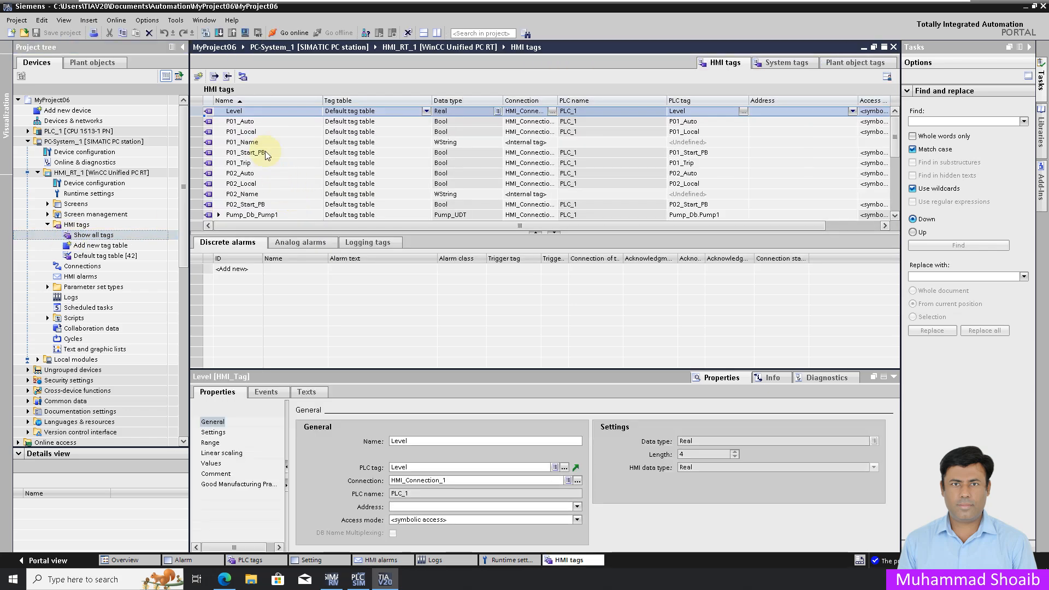
pyautogui.click(246, 164)
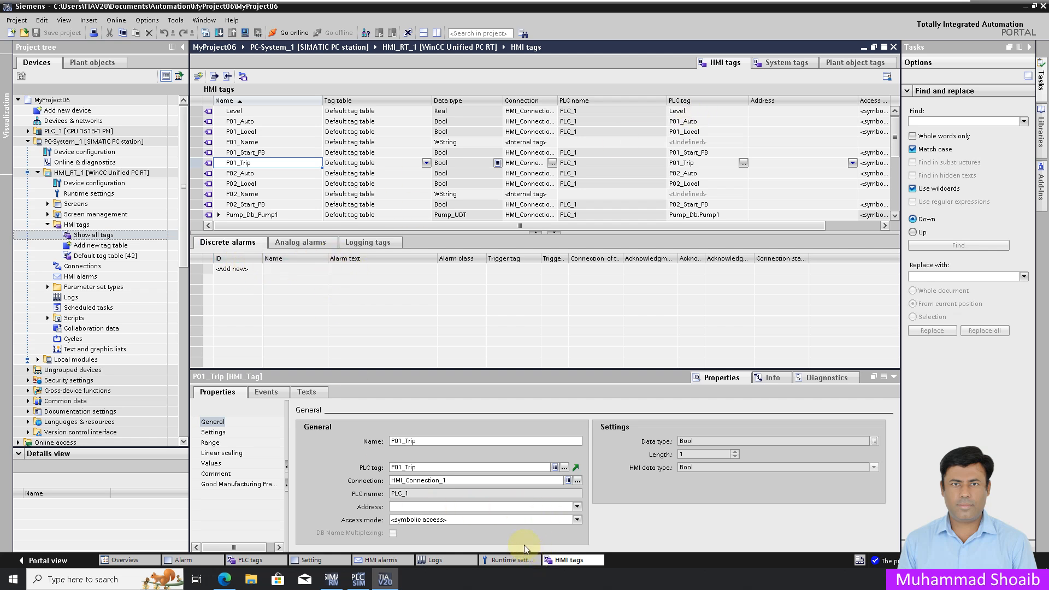
# Add a discrete alarm named P01_Trip_Alm with the alarm text "Pump01 Trip Alarm" to HMI_RT_1's HMI alarms
pyautogui.click(381, 560)
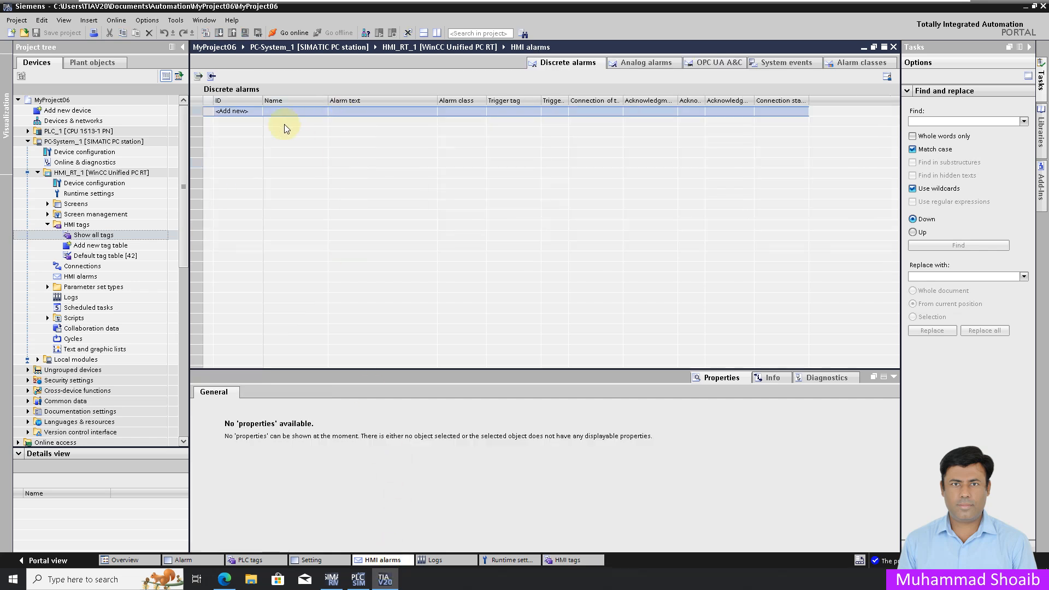
pyautogui.doubleClick(280, 110)
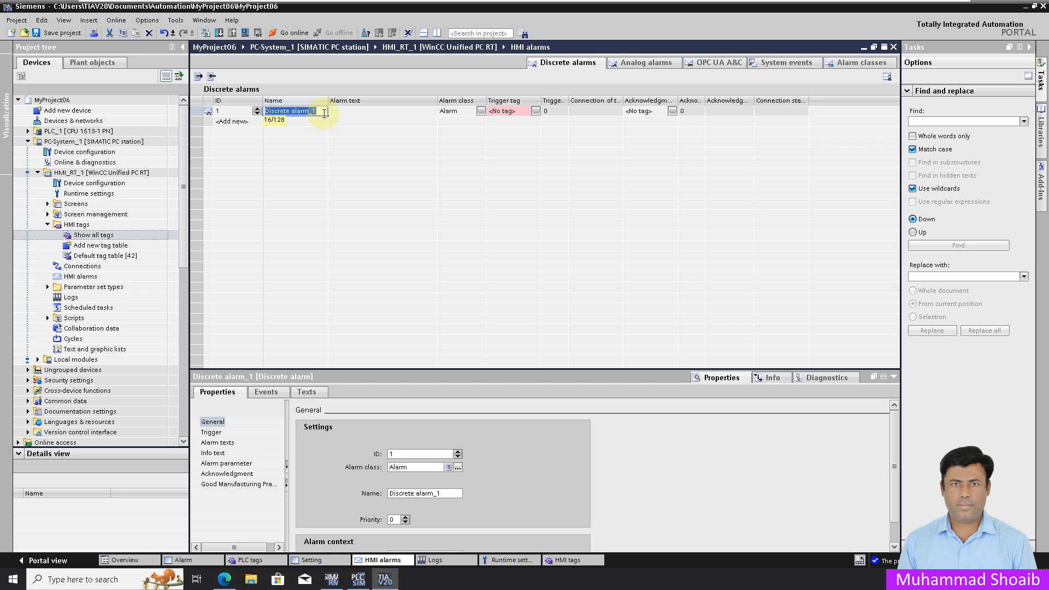
pyautogui.write('P01_T')
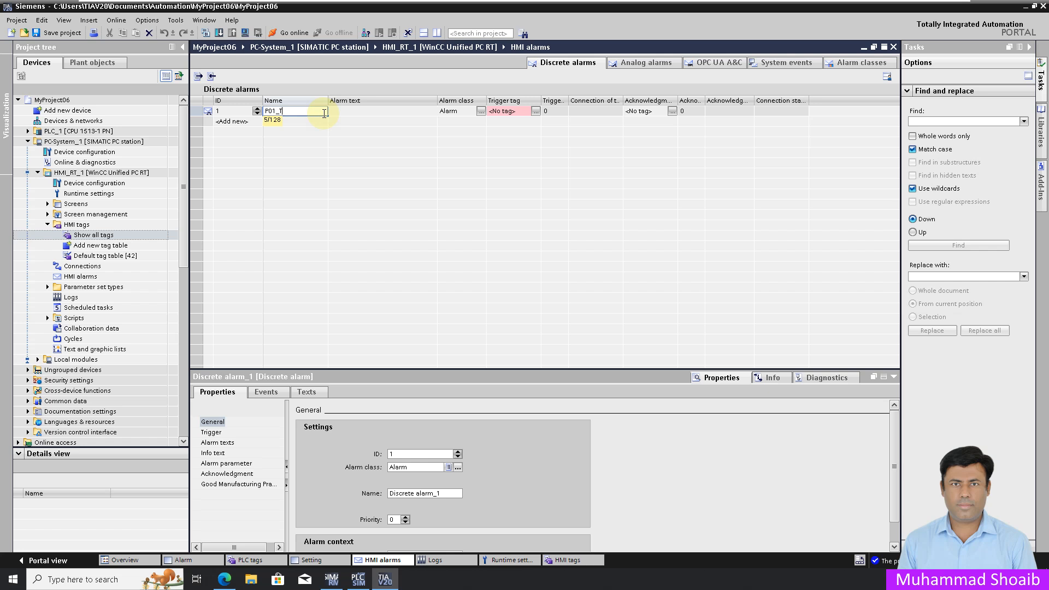
pyautogui.write('rip_Alm')
pyautogui.click(353, 112)
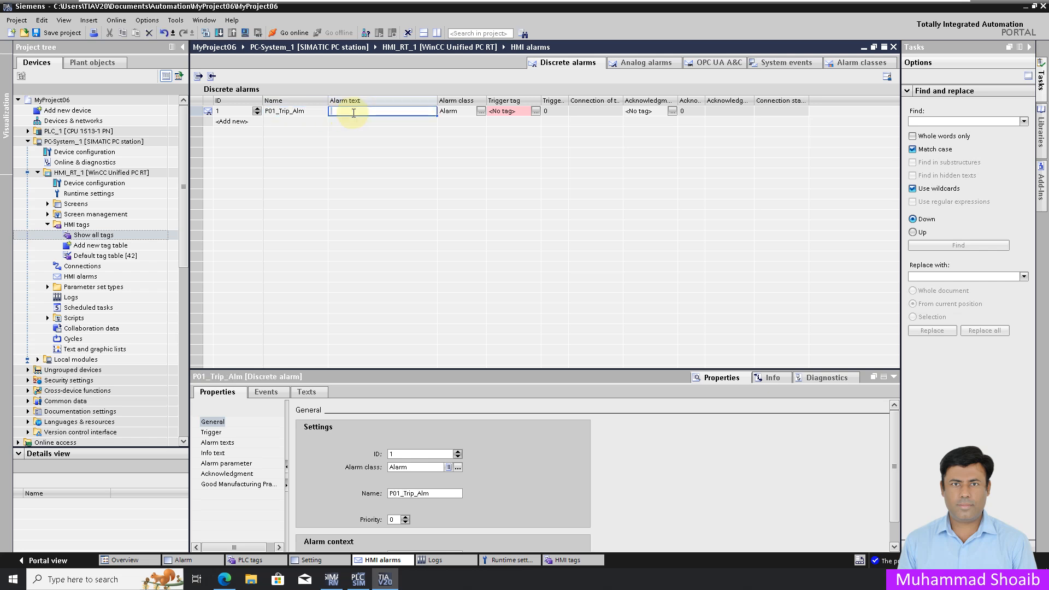
pyautogui.write('Pump01 Trip Alarm')
# Assign P01_Trip as the trigger tag of the P01_Trip_Alm discrete alarm and save the project
pyautogui.click(535, 112)
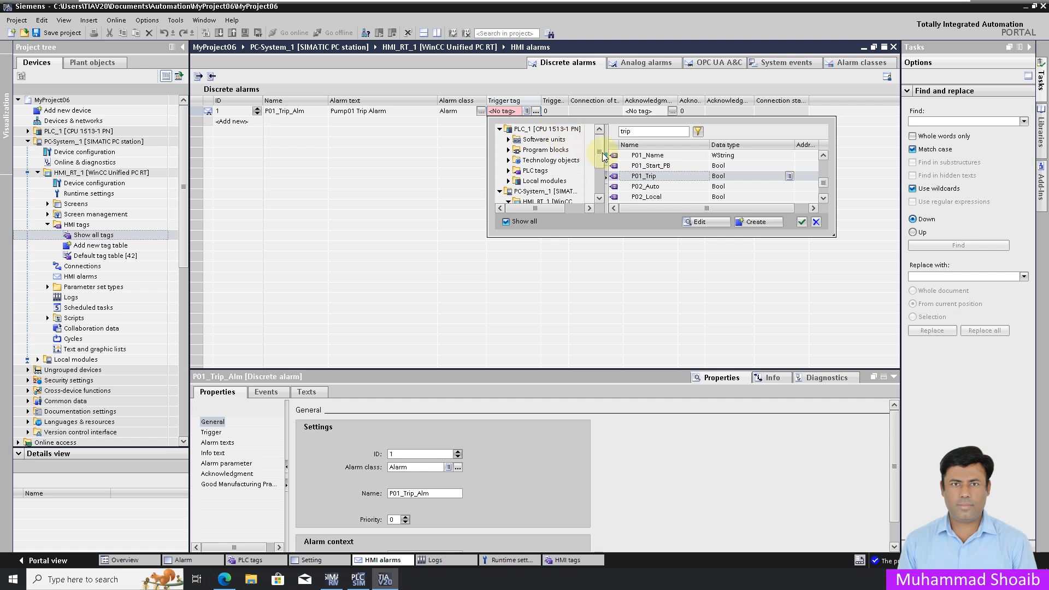
pyautogui.click(638, 178)
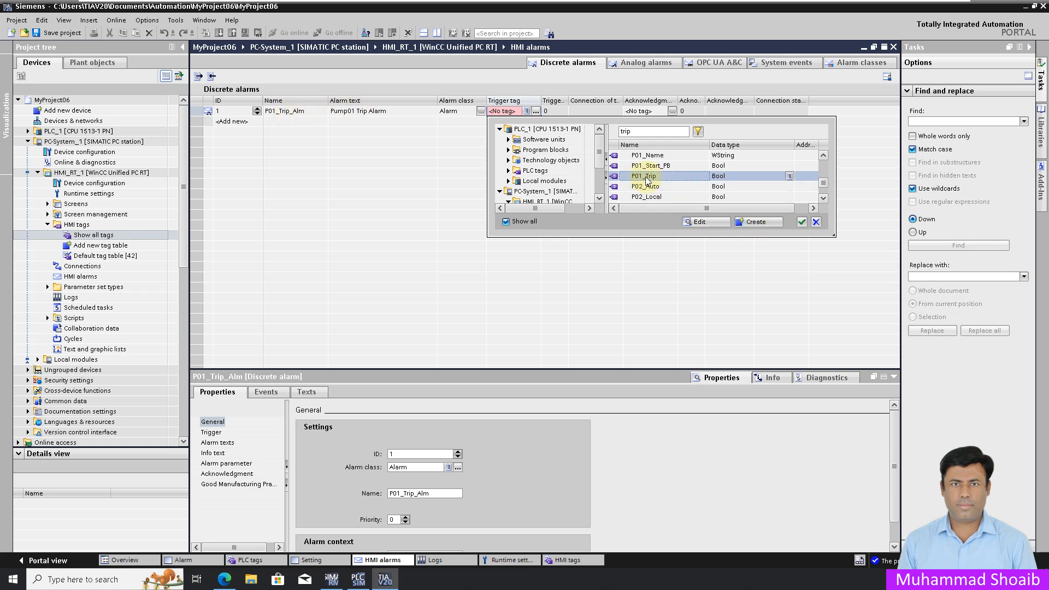
pyautogui.click(801, 223)
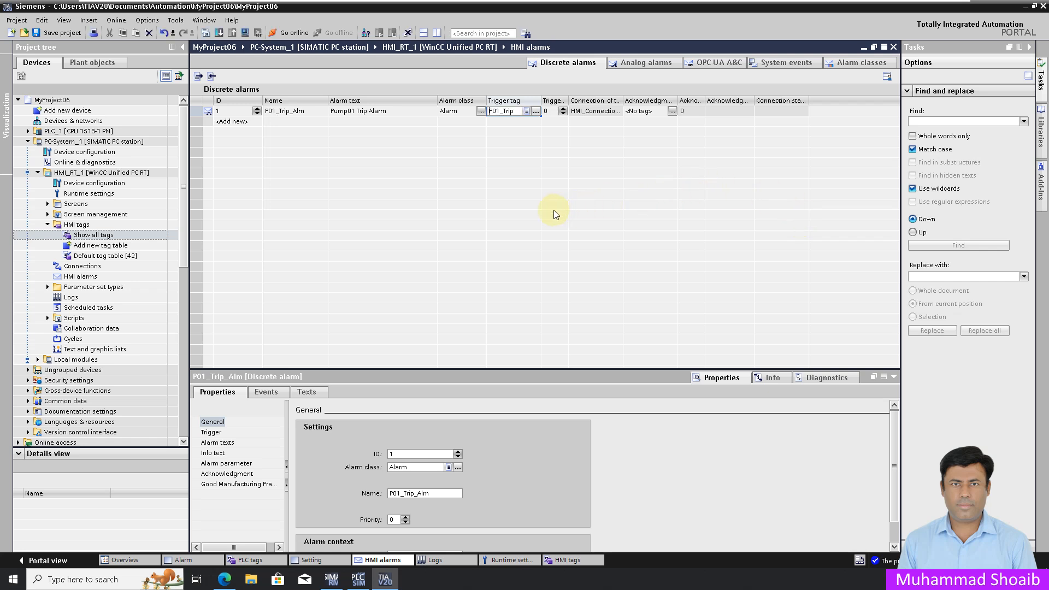
pyautogui.click(516, 141)
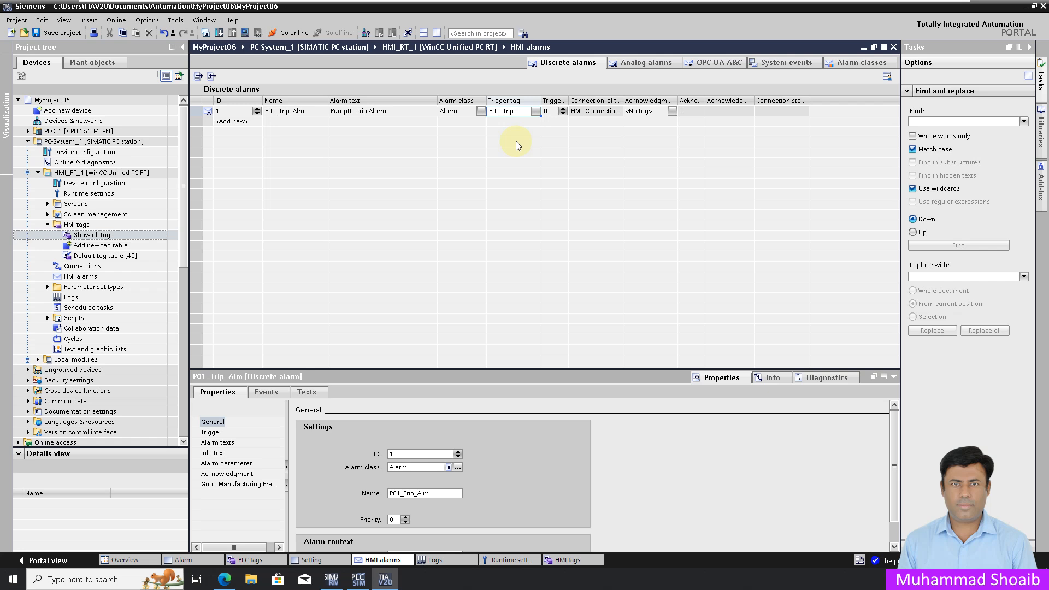
pyautogui.click(39, 32)
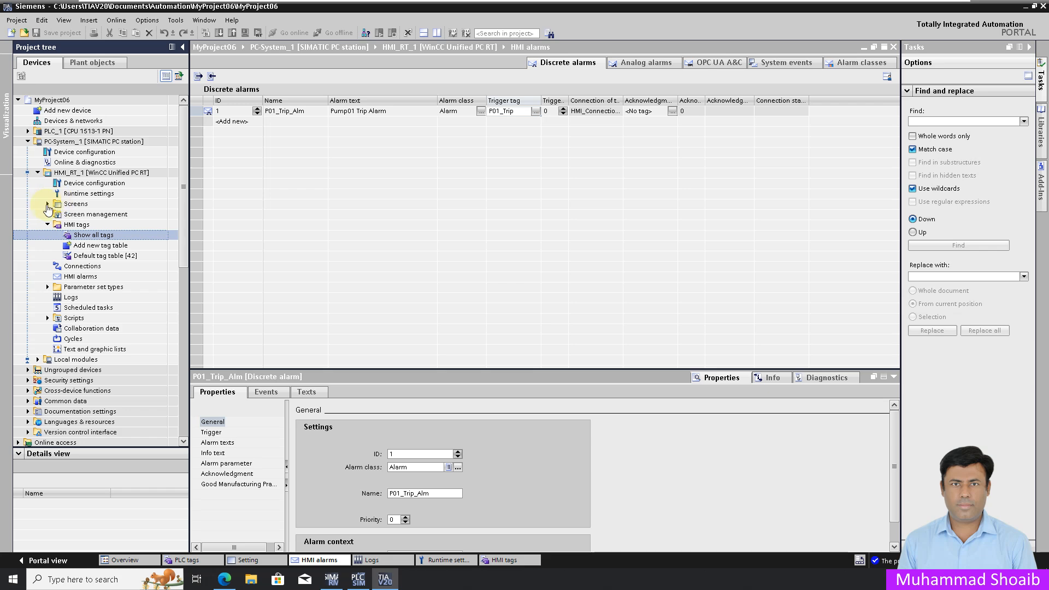
# Open the Alarm screen from HMI_RT_1's screens for editing at 75% zoom
pyautogui.click(48, 204)
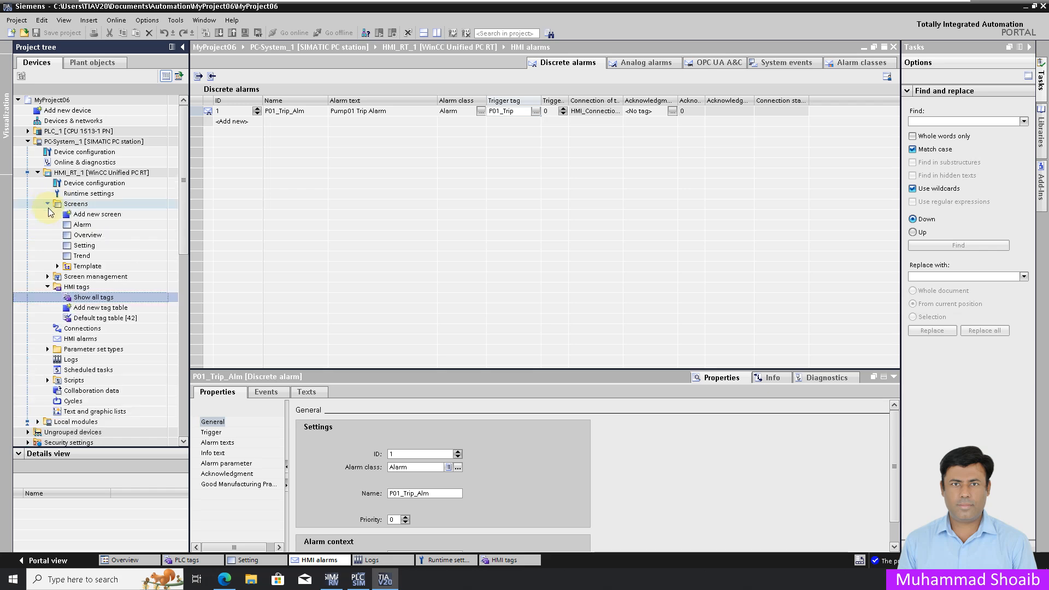
pyautogui.doubleClick(82, 225)
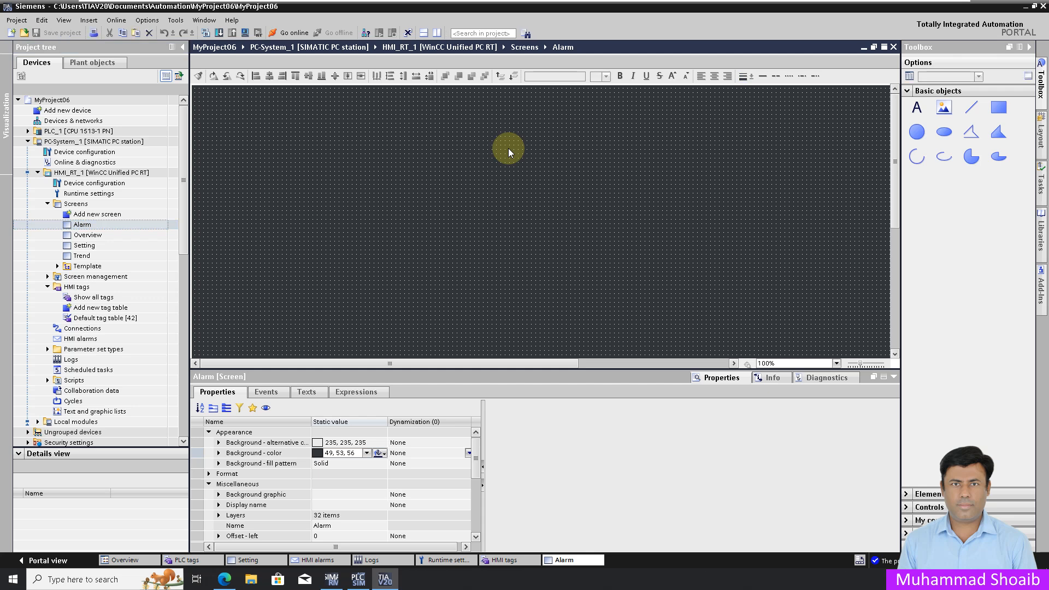
pyautogui.click(837, 365)
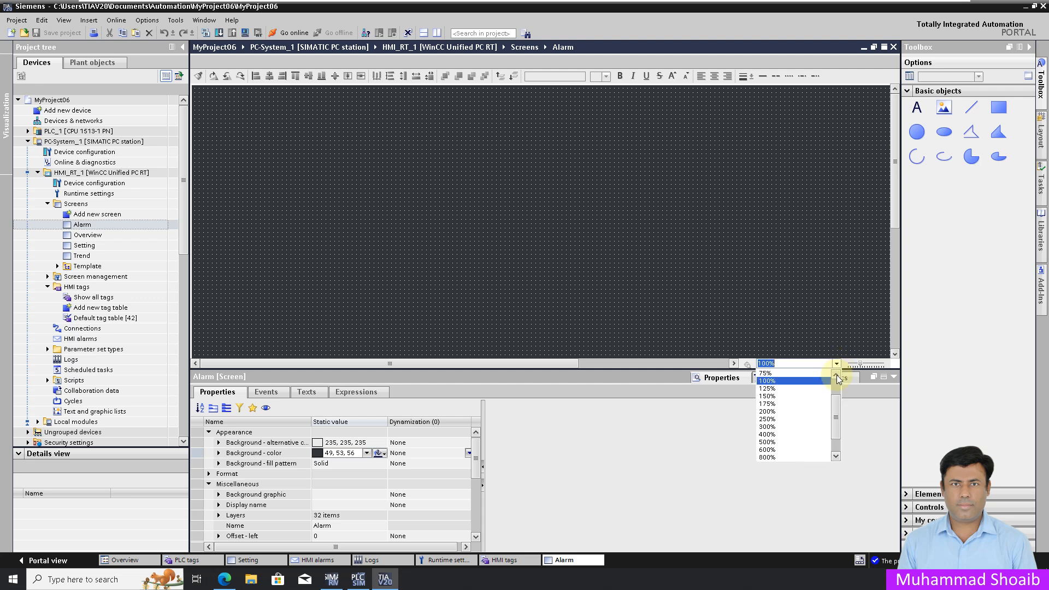
pyautogui.click(768, 373)
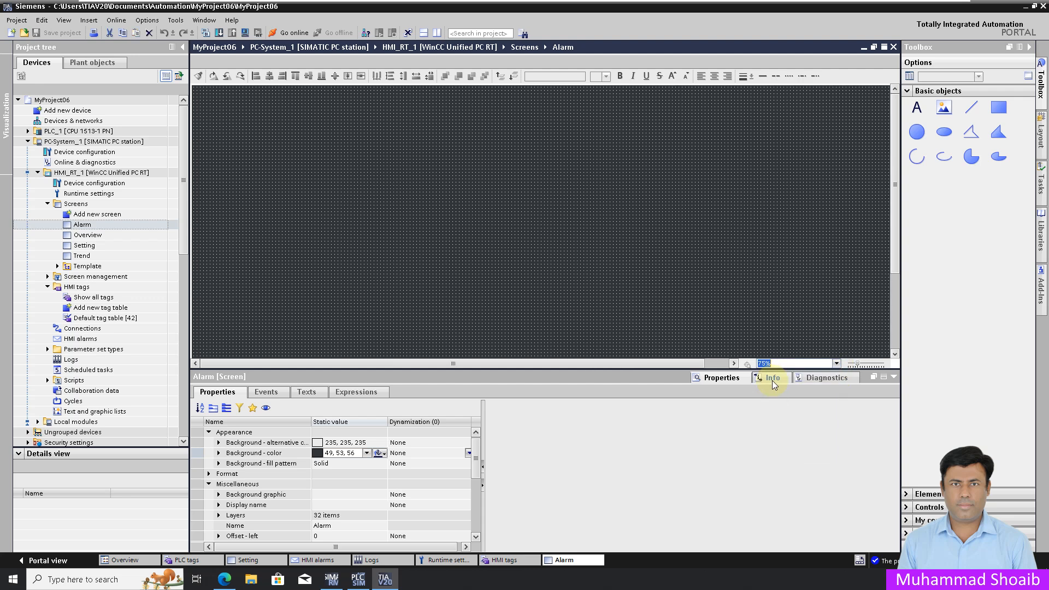
pyautogui.click(836, 363)
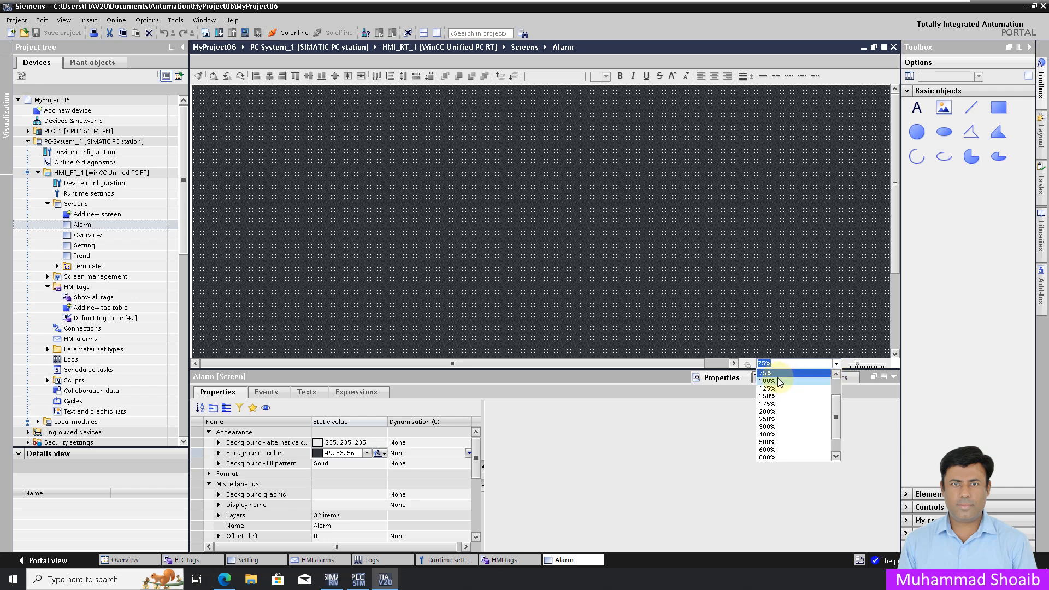
pyautogui.scroll(1, 778, 378)
pyautogui.click(765, 382)
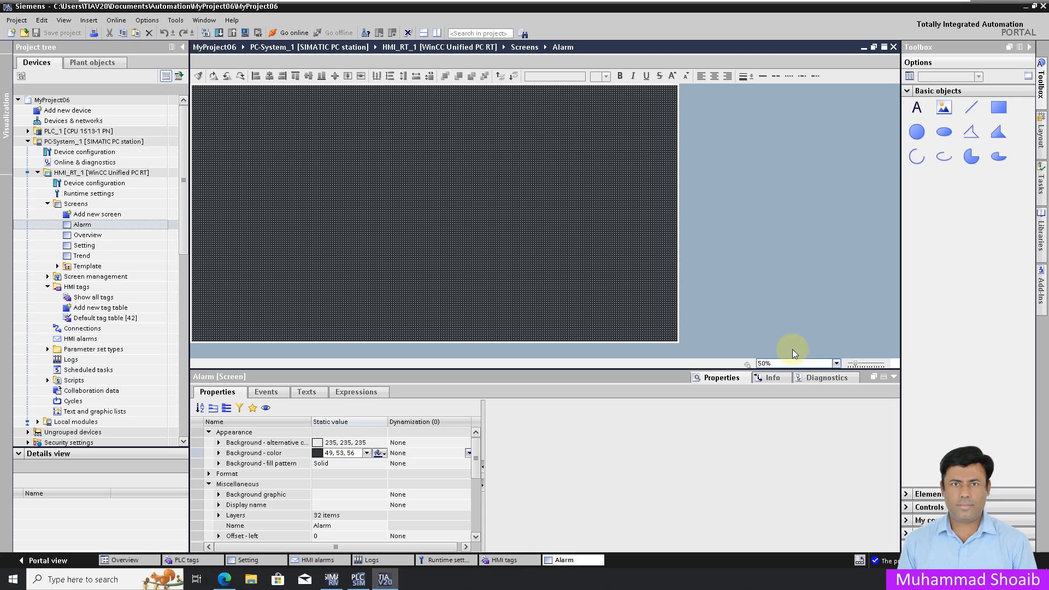
pyautogui.moveTo(861, 362); pyautogui.dragTo(856, 366)
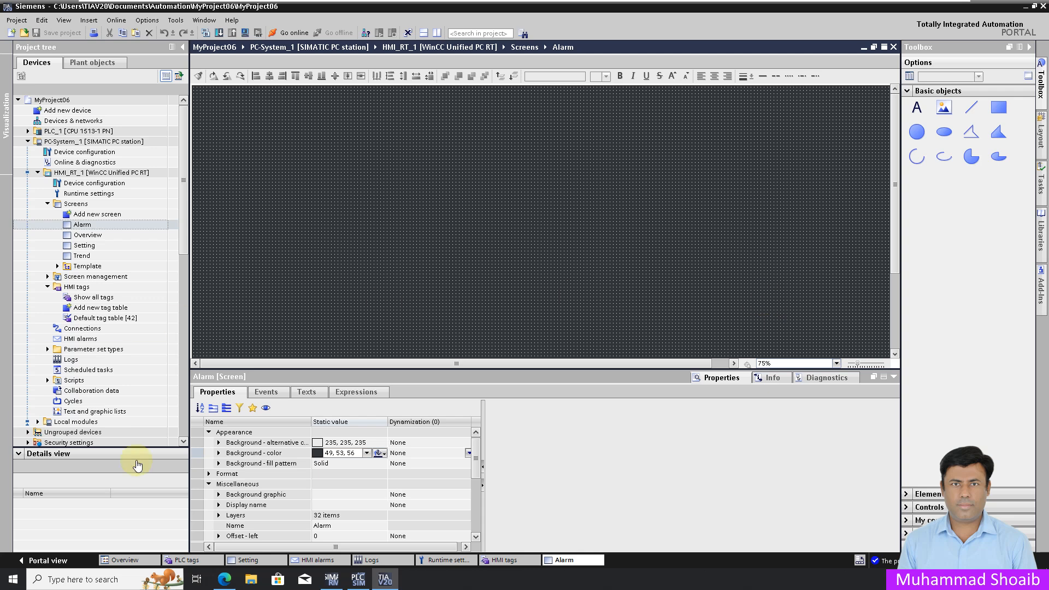
# Place an Alarm control in the upper-left area of the Alarm screen
pyautogui.click(905, 493)
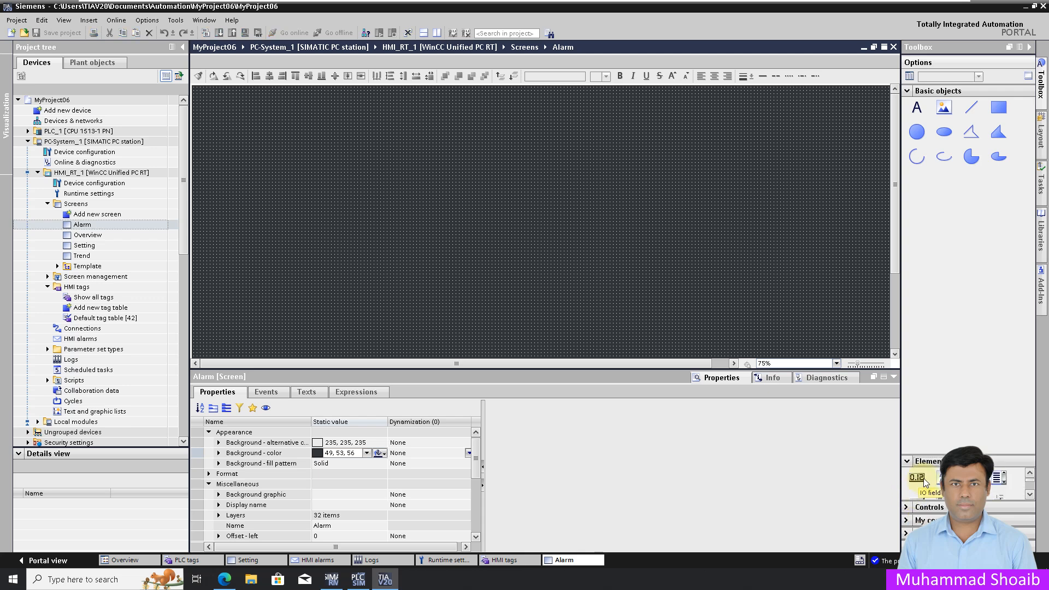
pyautogui.moveTo(923, 455); pyautogui.dragTo(910, 356)
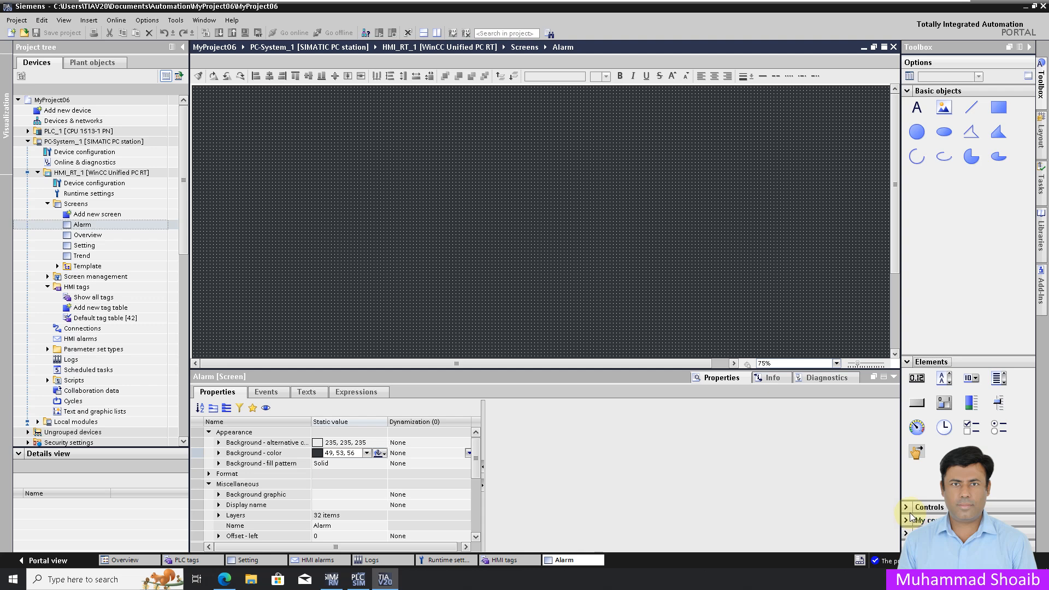
pyautogui.click(928, 507)
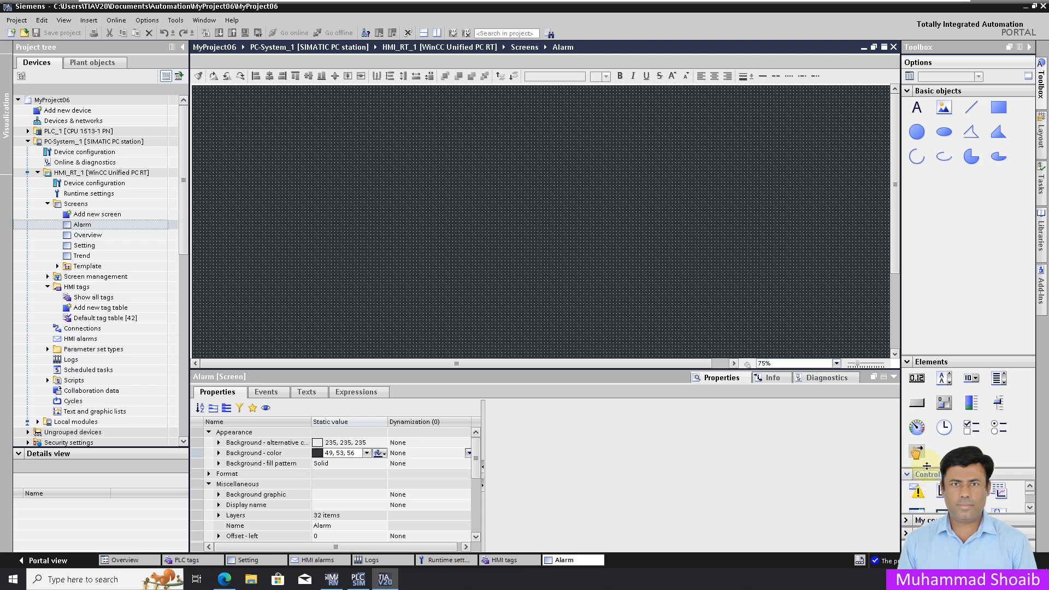
pyautogui.moveTo(912, 357); pyautogui.dragTo(916, 255)
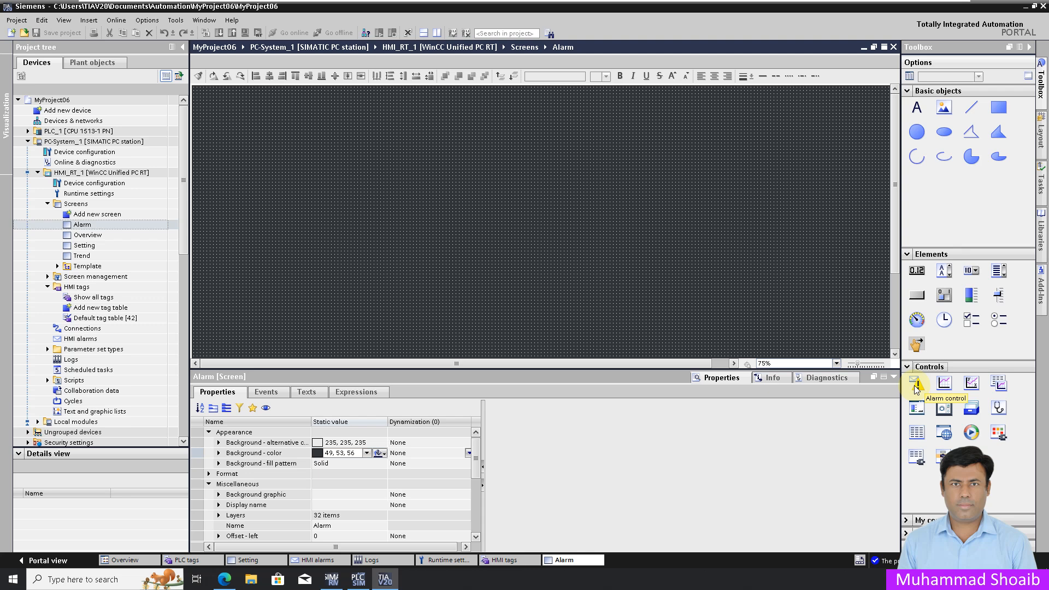
pyautogui.moveTo(916, 388); pyautogui.dragTo(254, 128)
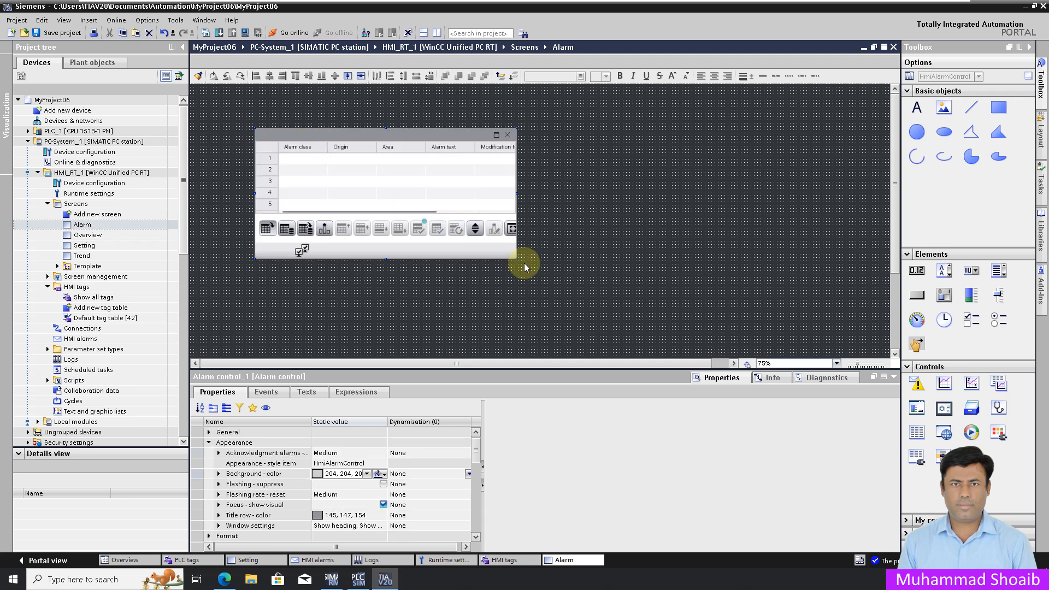
# Enlarge the alarm control toward its lower-right corner so it covers most of the Alarm screen
pyautogui.moveTo(516, 259); pyautogui.dragTo(716, 290)
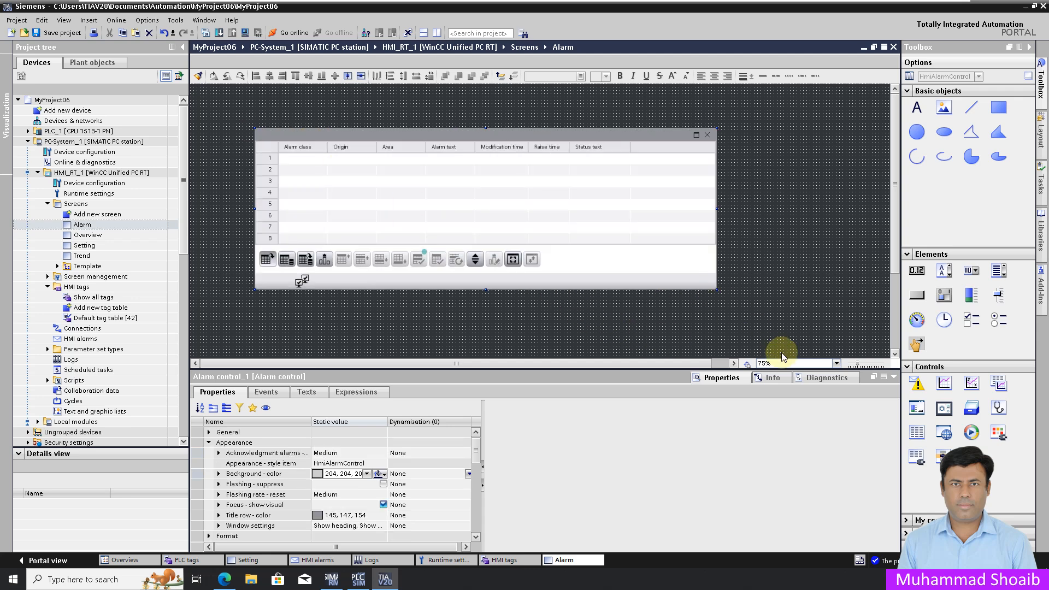
pyautogui.click(822, 363)
pyautogui.scroll(1, 822, 376)
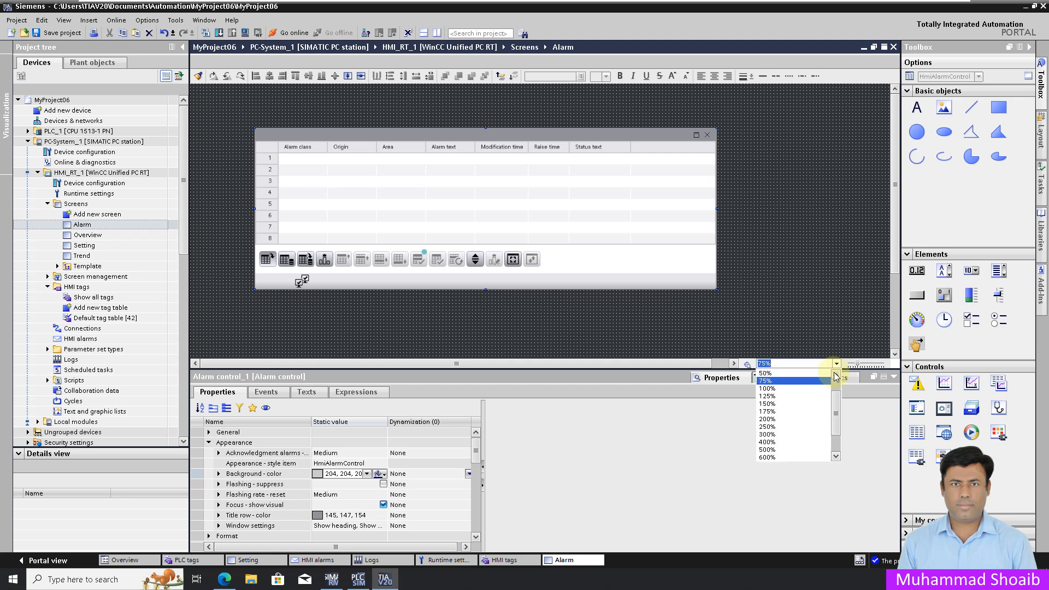
pyautogui.click(782, 372)
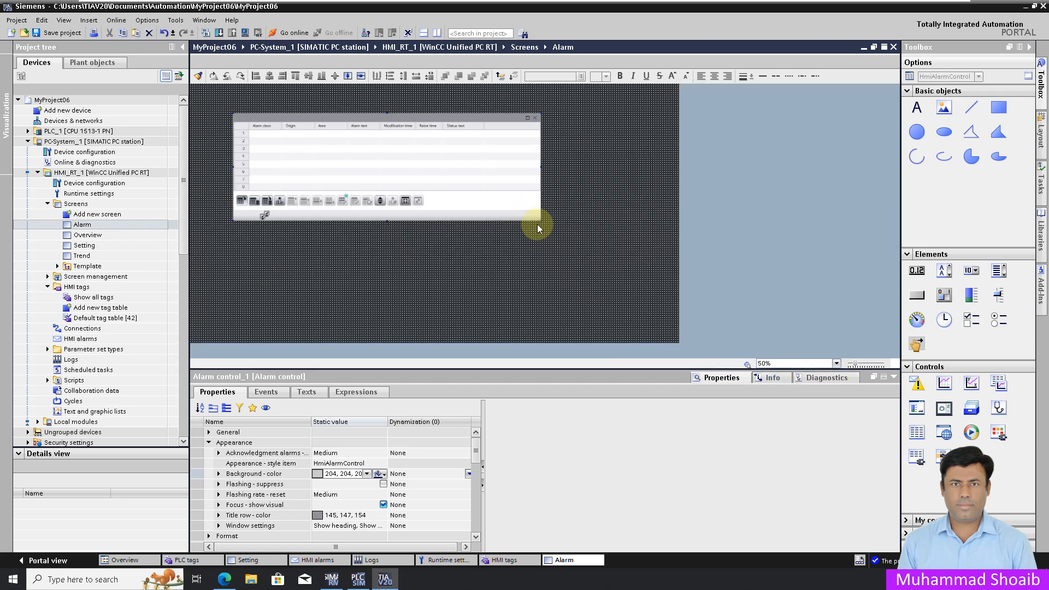
pyautogui.moveTo(542, 221); pyautogui.dragTo(629, 290)
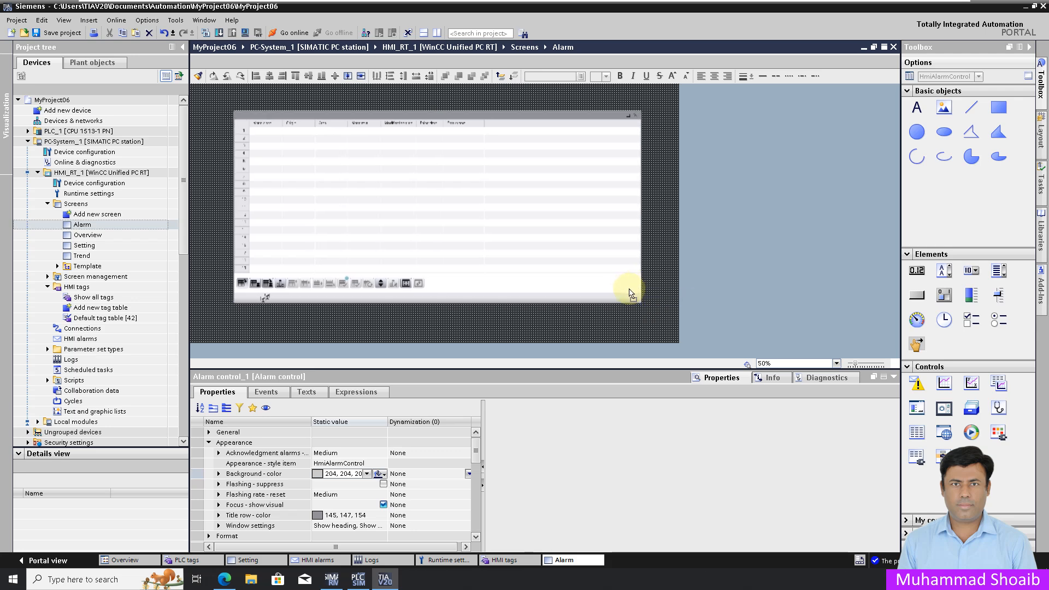
# Examine the alarm control's columns and rows on the Alarm screen at 100% zoom
pyautogui.click(835, 363)
pyautogui.click(778, 388)
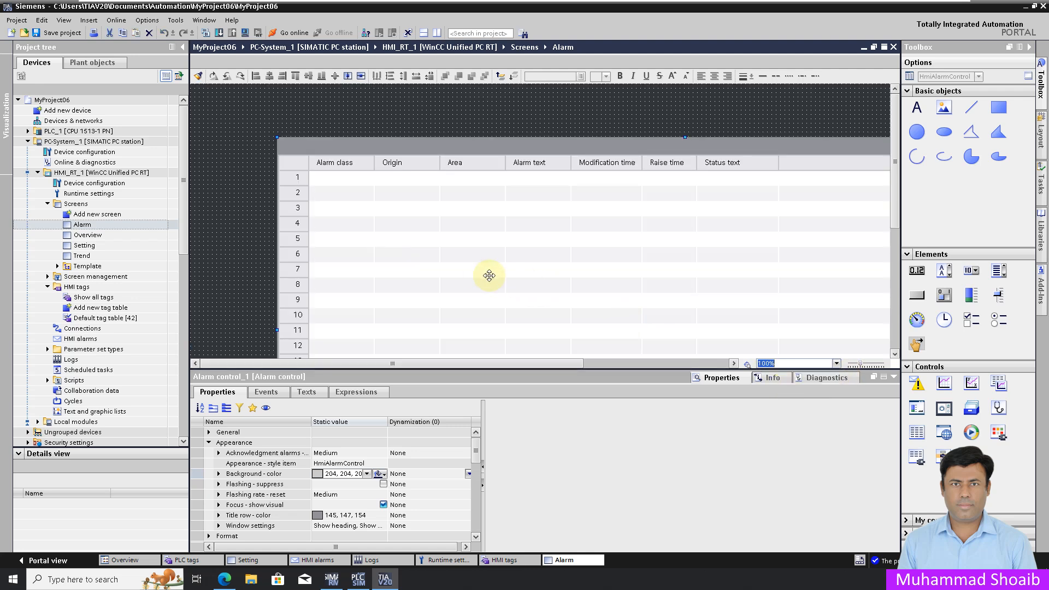
pyautogui.moveTo(385, 363); pyautogui.dragTo(575, 363)
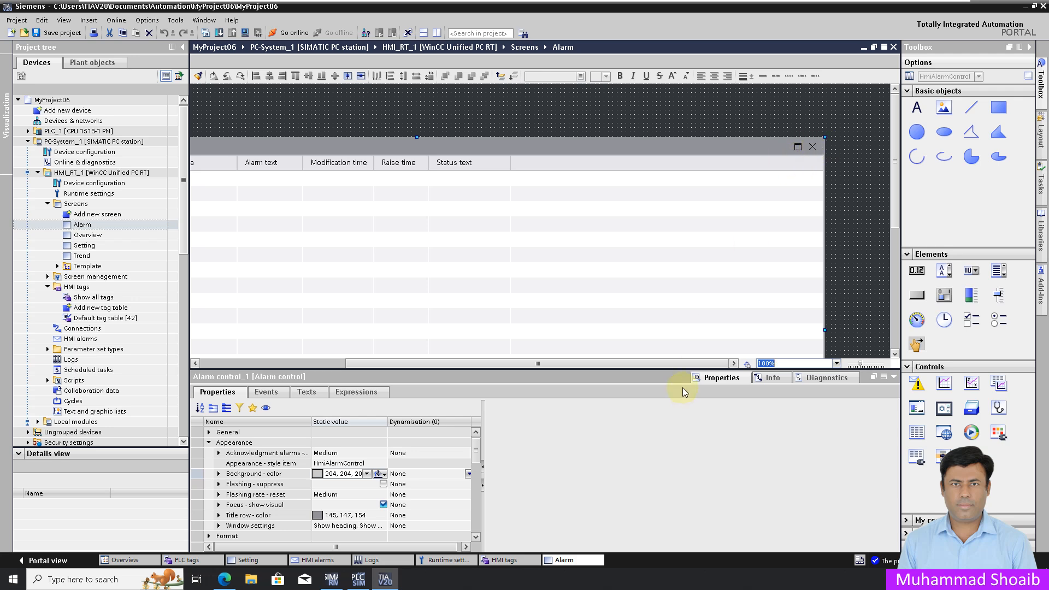
pyautogui.moveTo(684, 363); pyautogui.dragTo(556, 382)
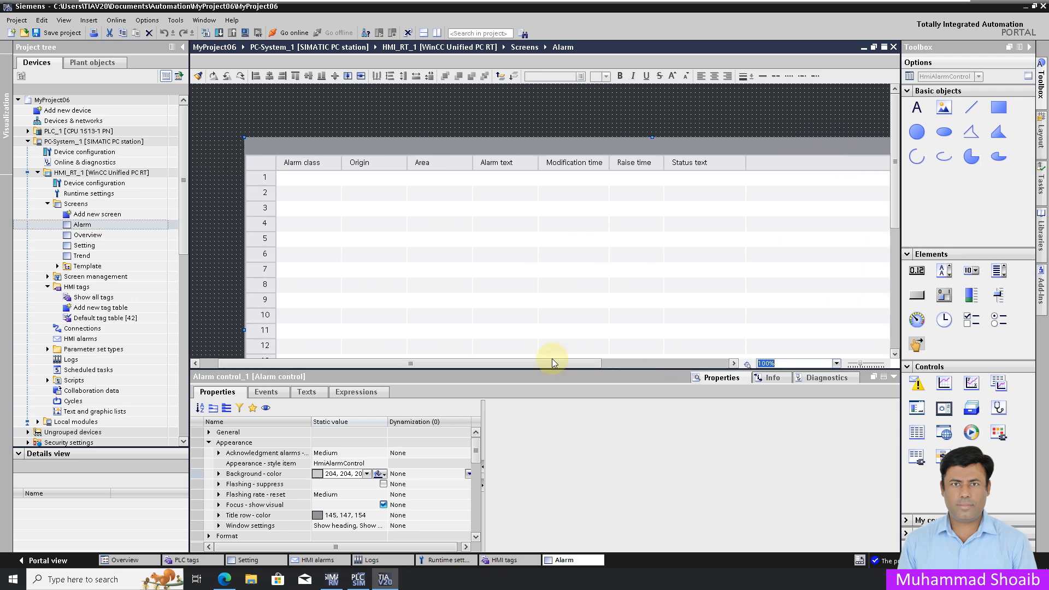
pyautogui.scroll(-3, 523, 264)
pyautogui.scroll(-3, 523, 263)
pyautogui.scroll(4, 523, 264)
pyautogui.scroll(-1, 523, 263)
pyautogui.click(308, 215)
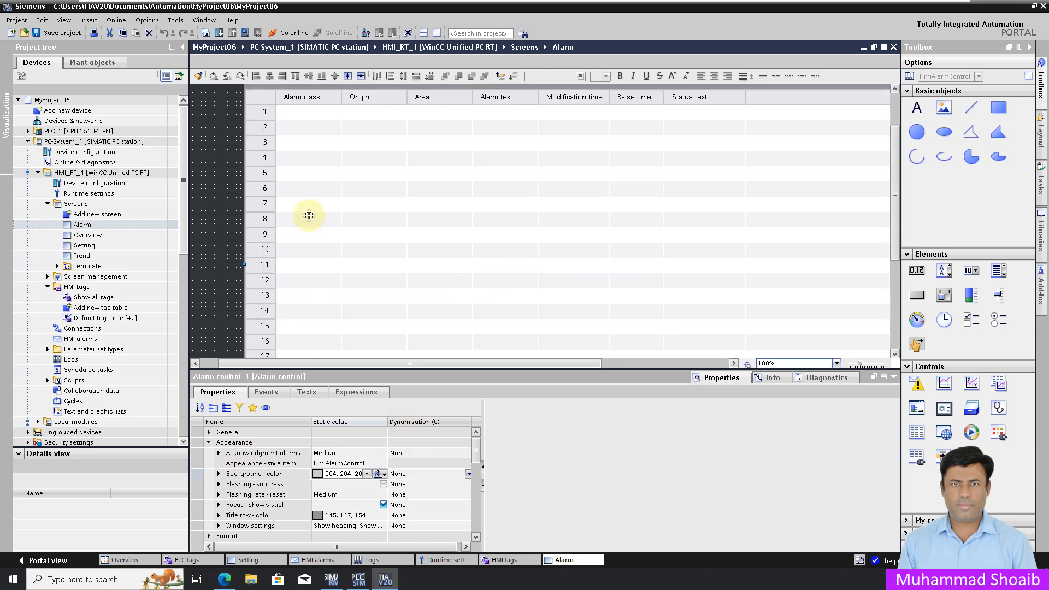
# Set the alarm control's window settings to None in its appearance properties
pyautogui.click(226, 408)
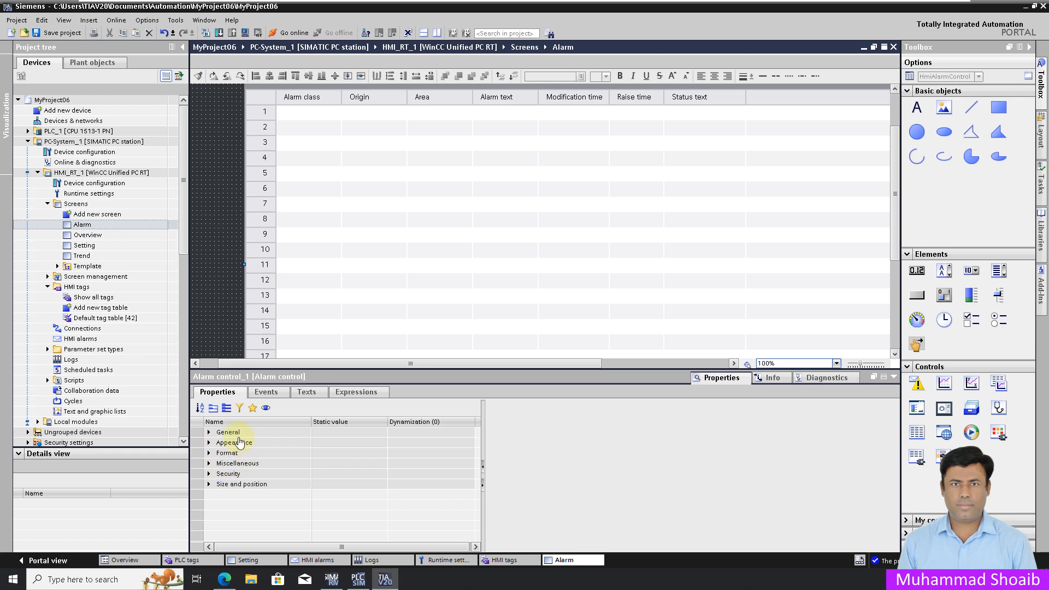
pyautogui.click(209, 443)
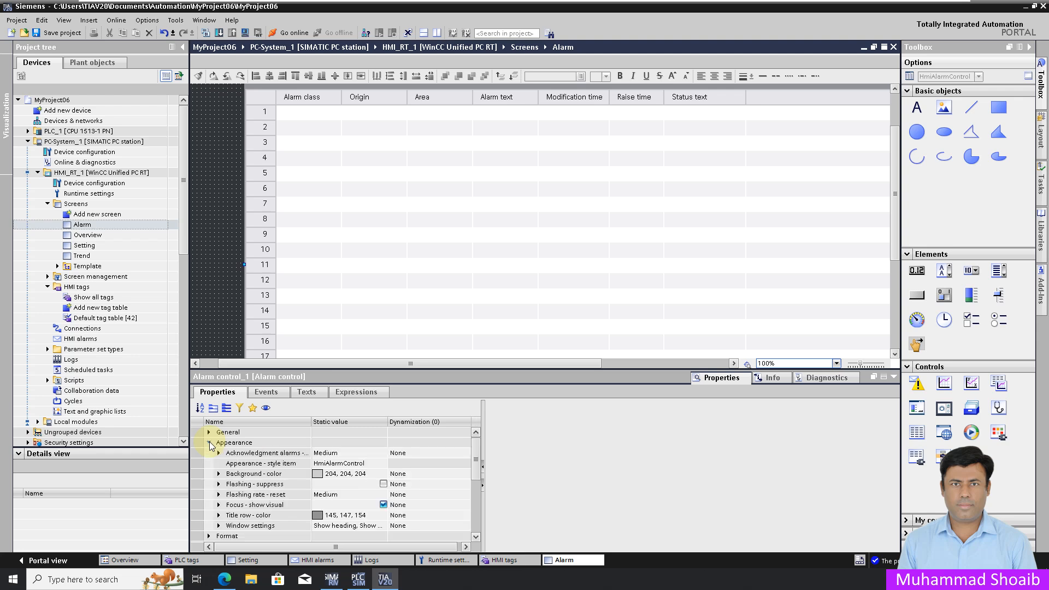
pyautogui.click(380, 527)
pyautogui.click(381, 525)
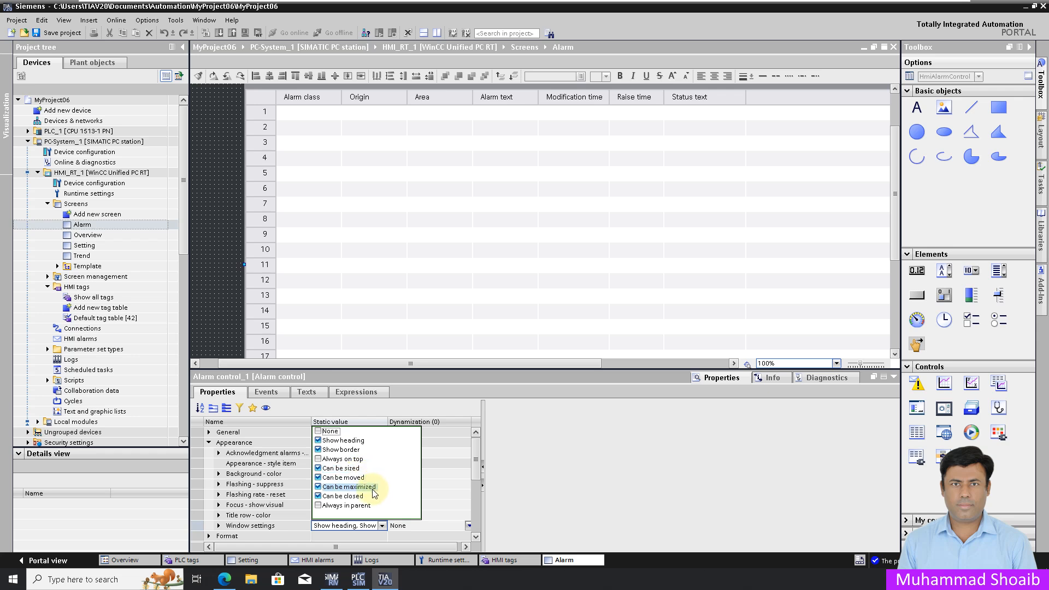
pyautogui.click(318, 432)
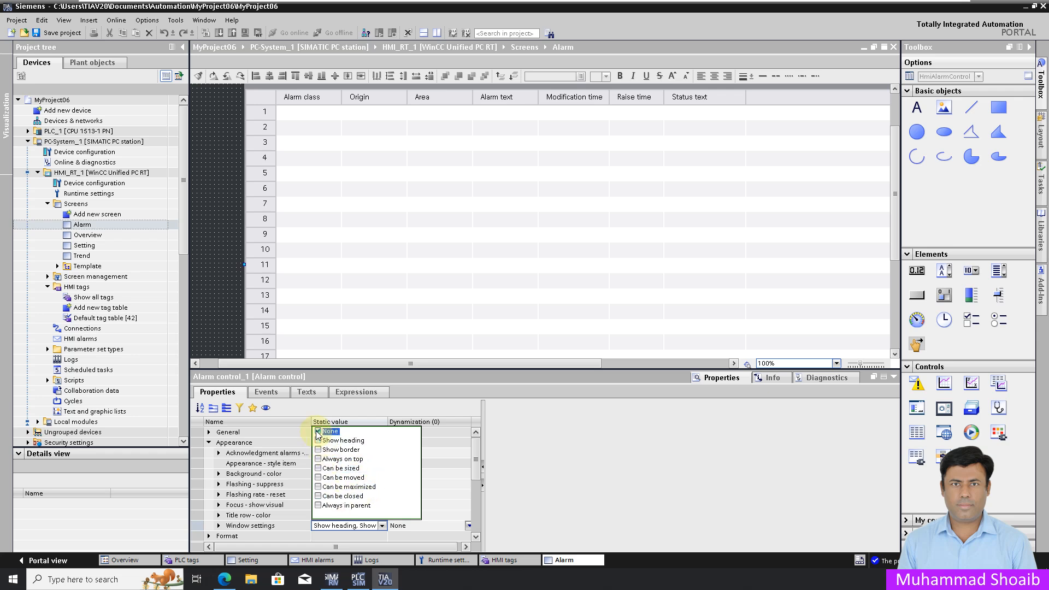
pyautogui.click(221, 187)
# Paste the copied group of labelled alarm-control icons onto the Alarm screen
pyautogui.scroll(2, 666, 273)
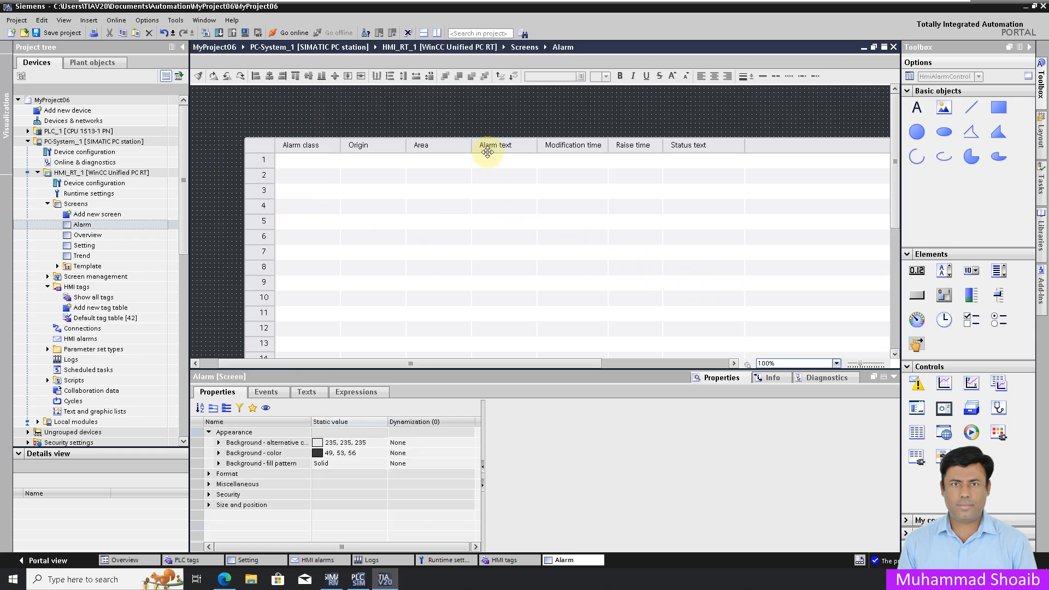
pyautogui.moveTo(532, 364); pyautogui.dragTo(580, 344)
pyautogui.scroll(-5, 576, 278)
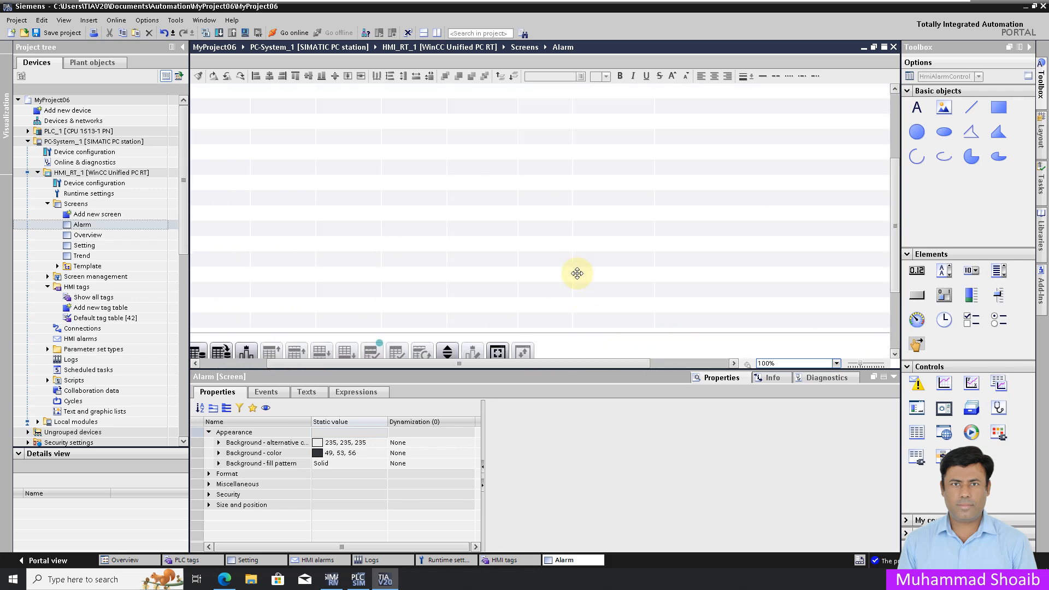
pyautogui.scroll(-5, 585, 314)
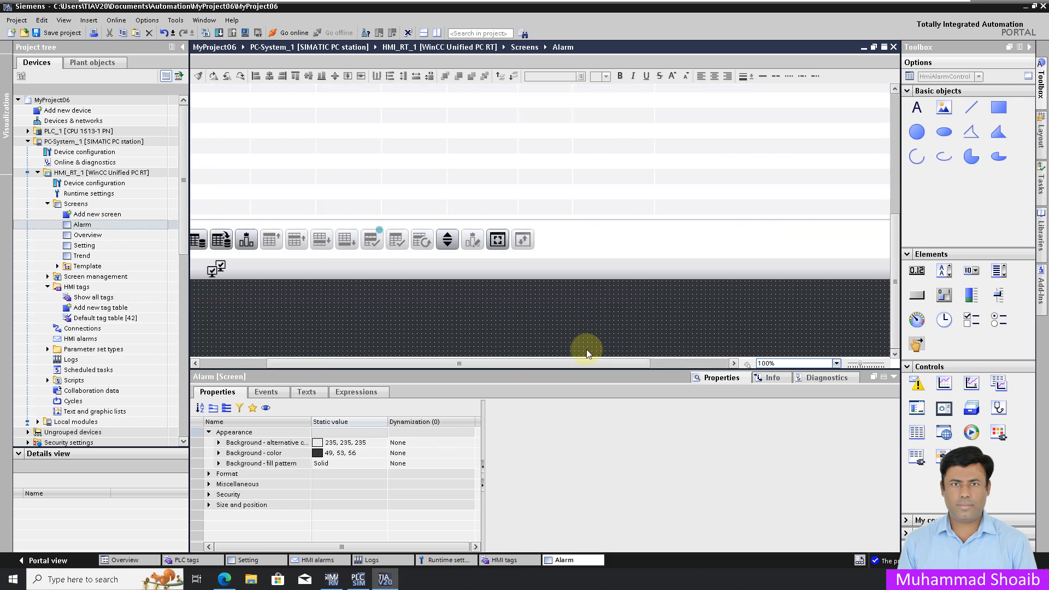
pyautogui.moveTo(581, 362); pyautogui.dragTo(546, 375)
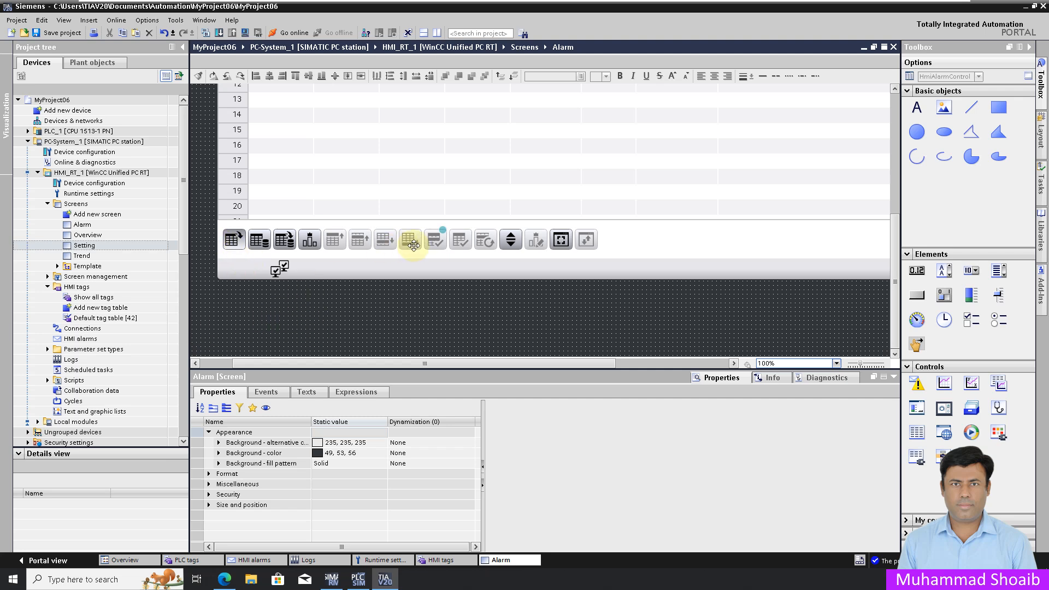
pyautogui.click(407, 311)
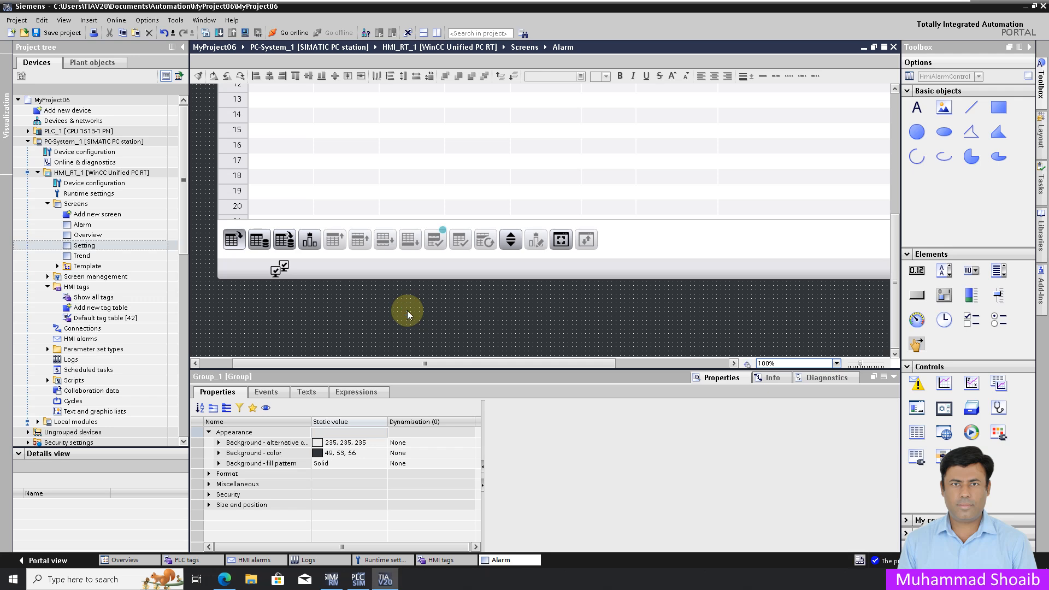
pyautogui.scroll(5, 496, 296)
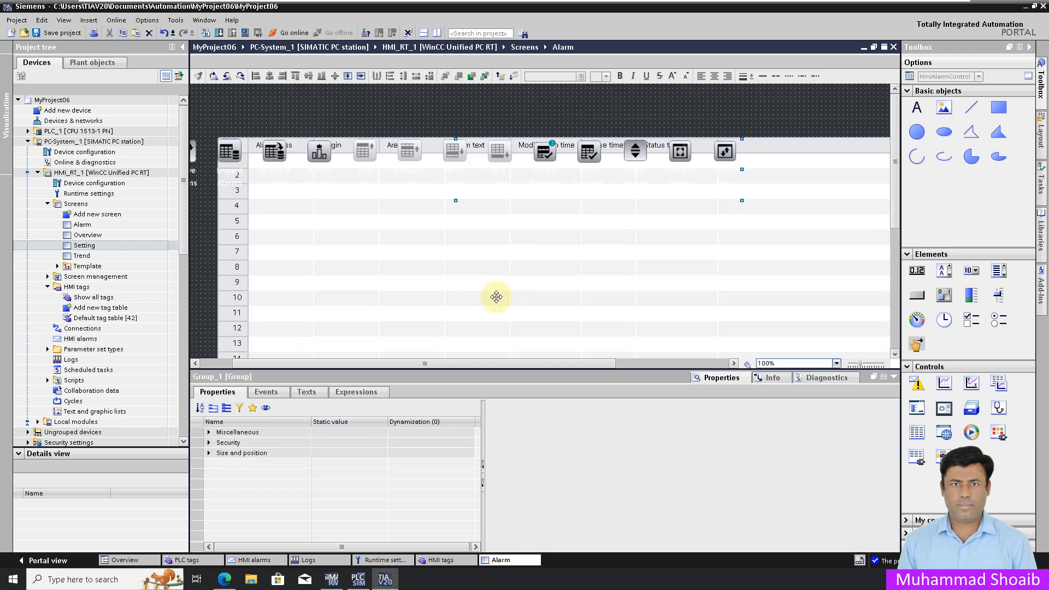
# Move the pasted icon legend group into the empty area directly below the alarm control's toolbar
pyautogui.moveTo(314, 276); pyautogui.dragTo(251, 300)
pyautogui.scroll(-4, 291, 263)
pyautogui.scroll(1, 294, 262)
pyautogui.moveTo(207, 121); pyautogui.dragTo(205, 300)
pyautogui.scroll(-1, 213, 296)
pyautogui.moveTo(207, 238); pyautogui.dragTo(318, 312)
pyautogui.click(258, 320)
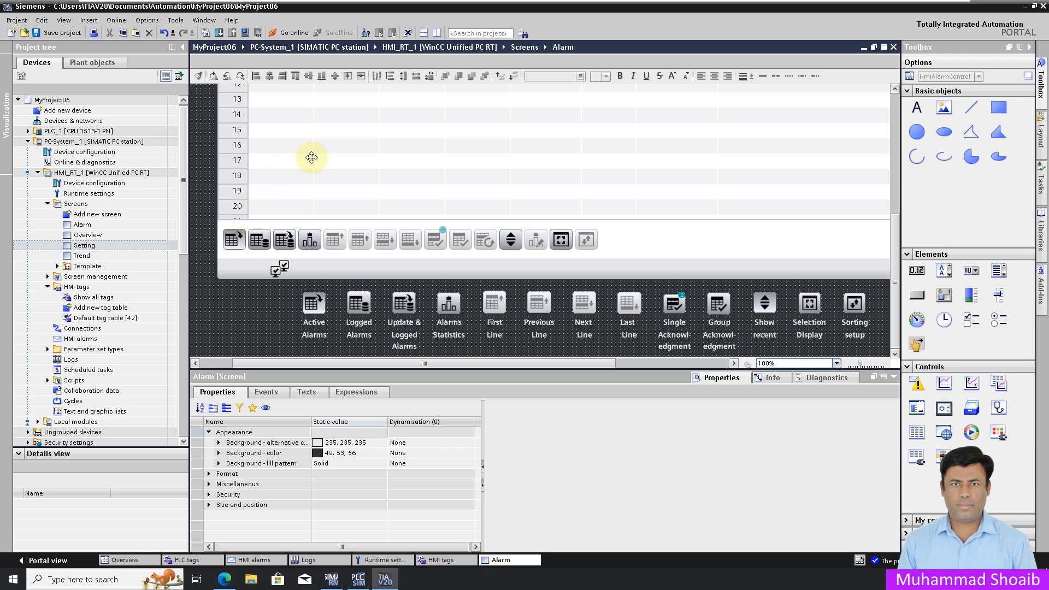
# Check the alarm source options in the alarm control's general properties, keeping Pending alarms selected
pyautogui.click(309, 190)
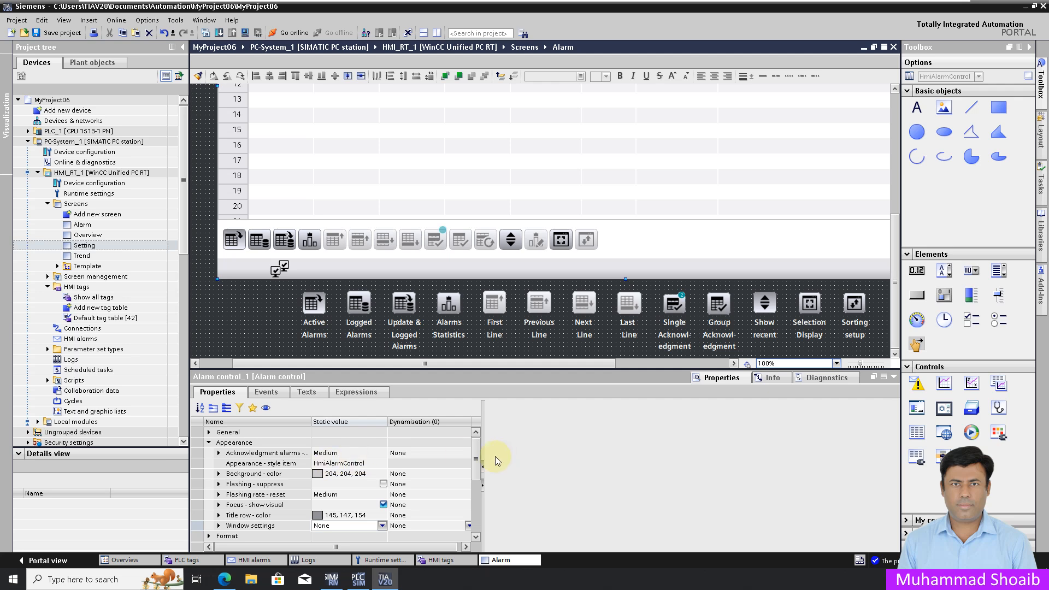
pyautogui.click(209, 442)
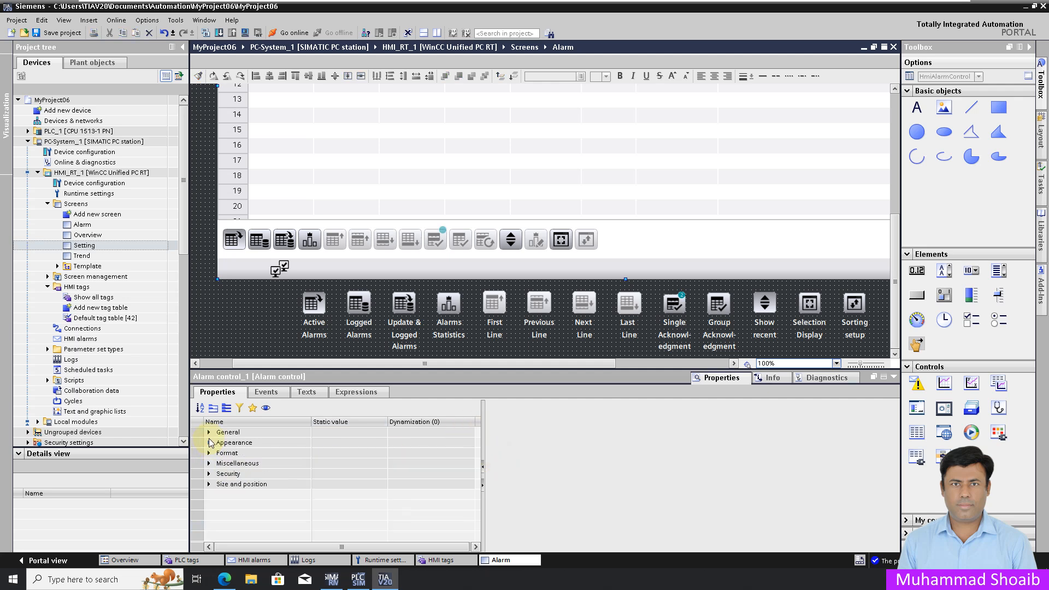
pyautogui.click(209, 433)
pyautogui.click(335, 445)
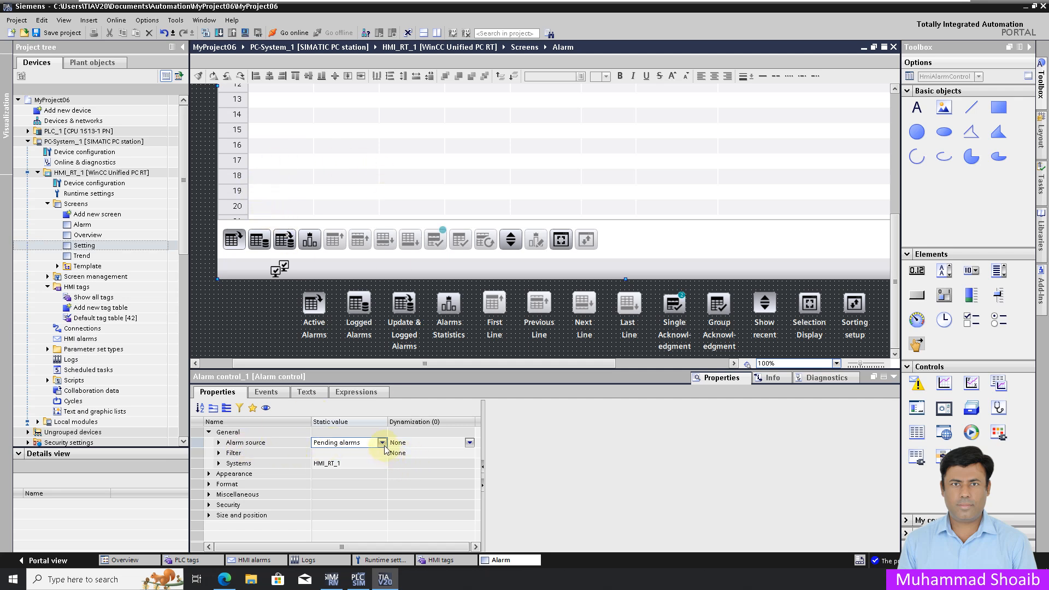
pyautogui.click(382, 443)
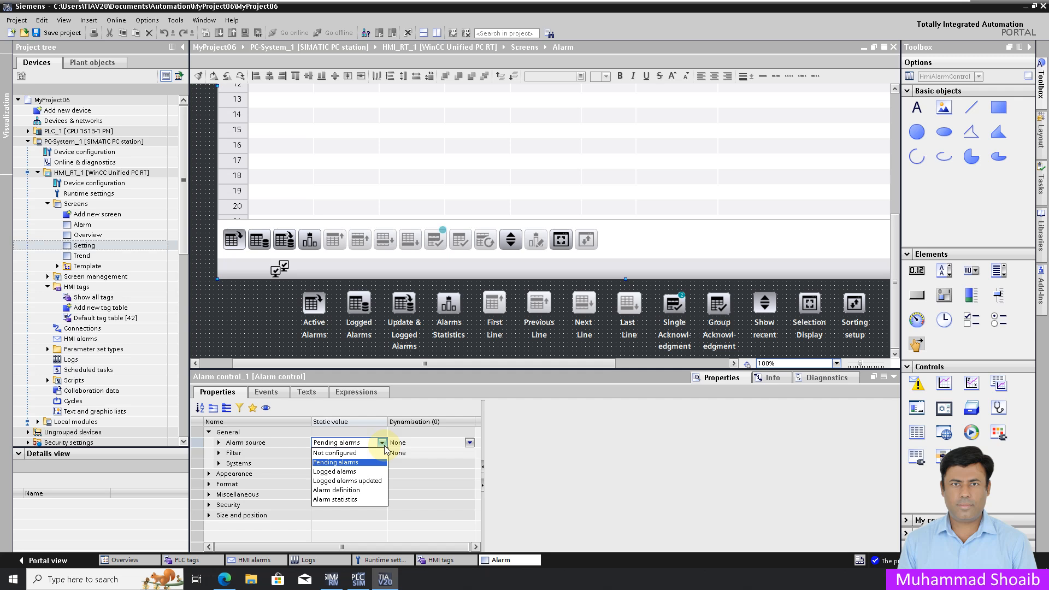
pyautogui.click(385, 449)
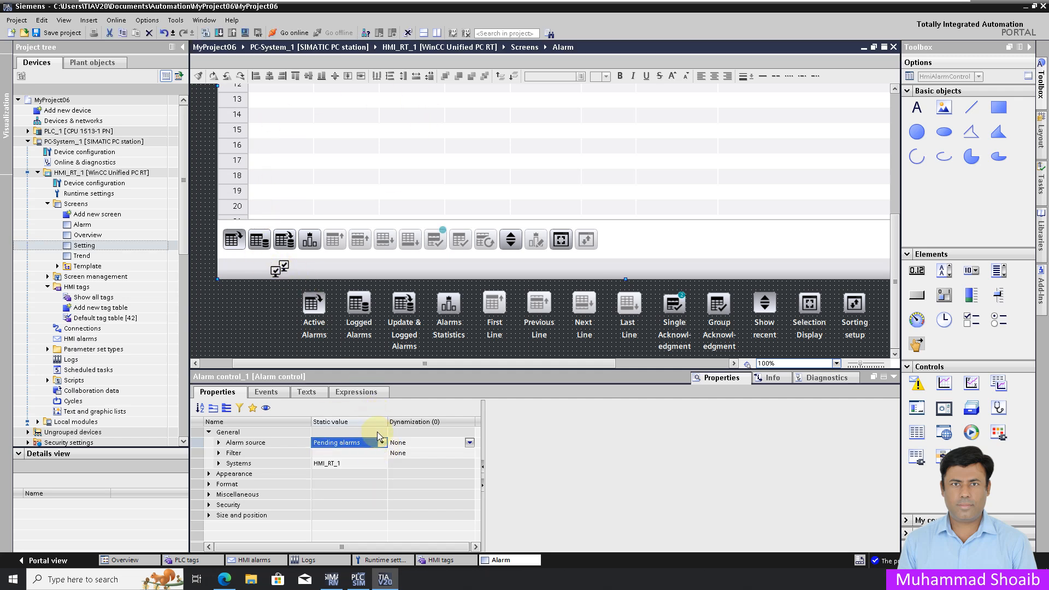
pyautogui.scroll(3, 320, 180)
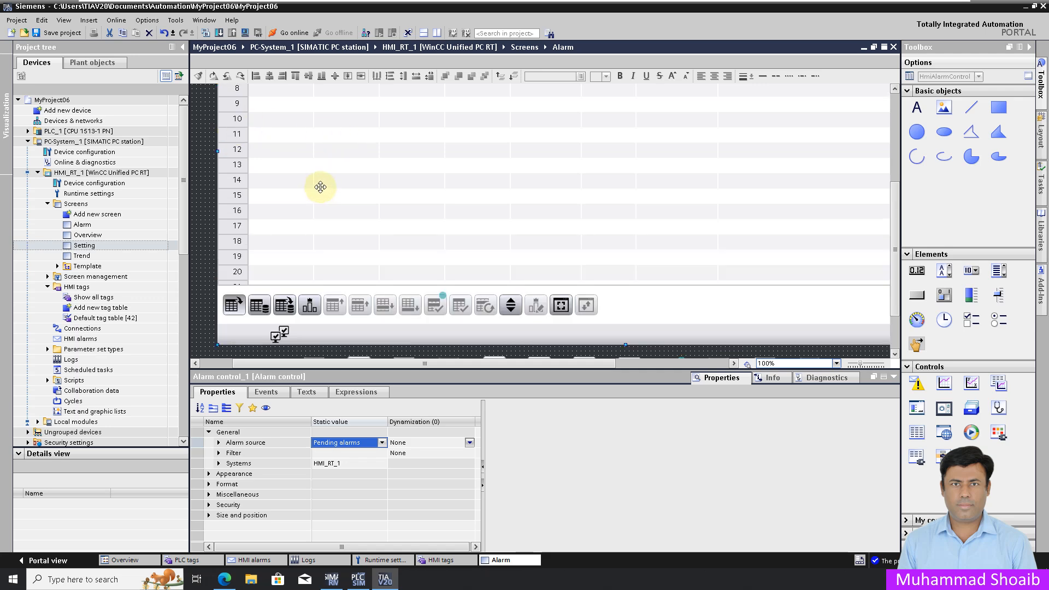
pyautogui.scroll(5, 330, 254)
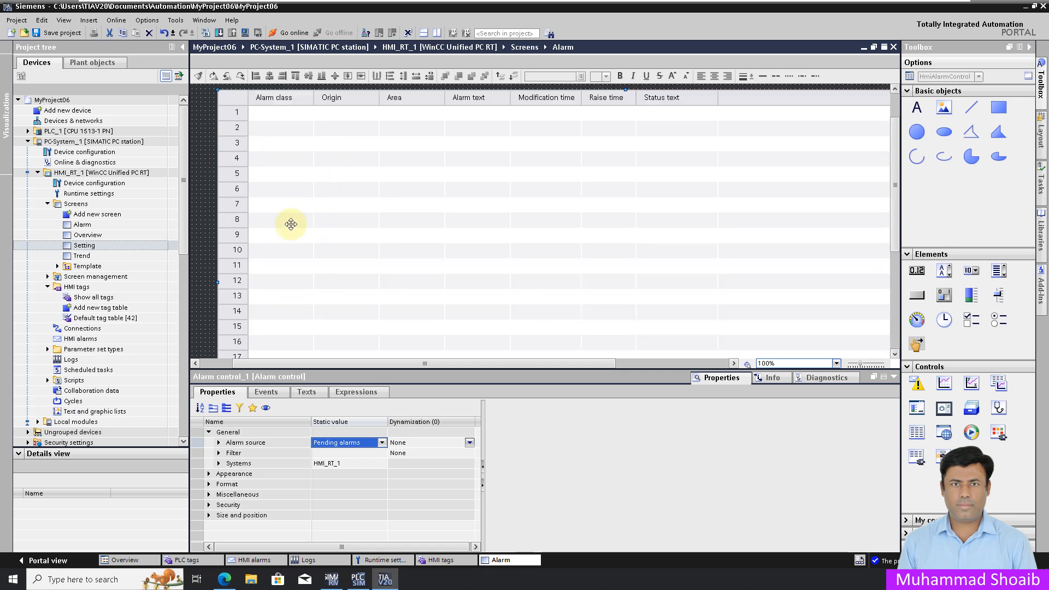
pyautogui.scroll(-6, 366, 155)
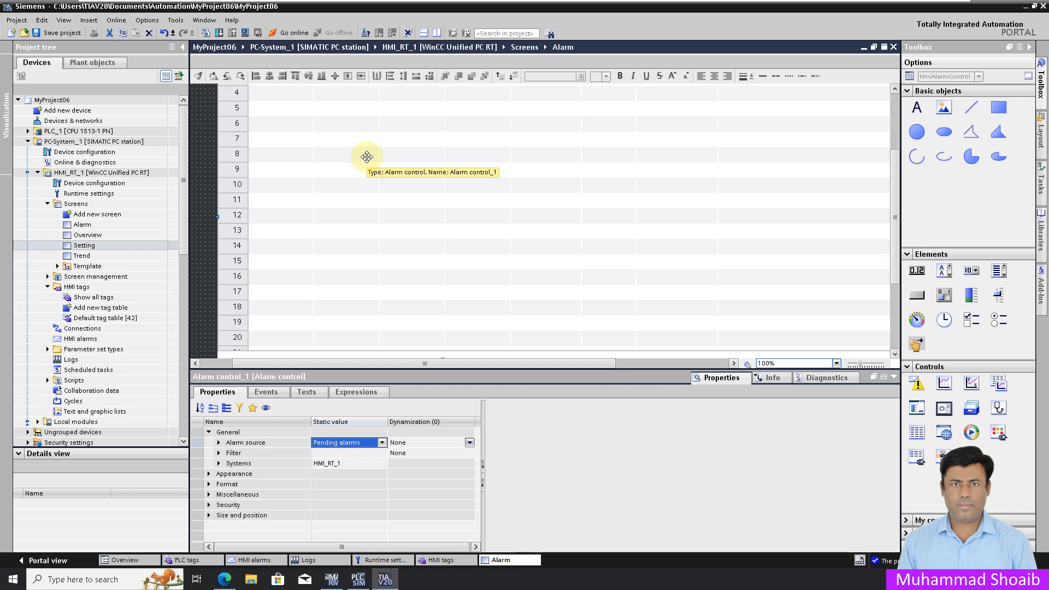
pyautogui.scroll(-3, 262, 301)
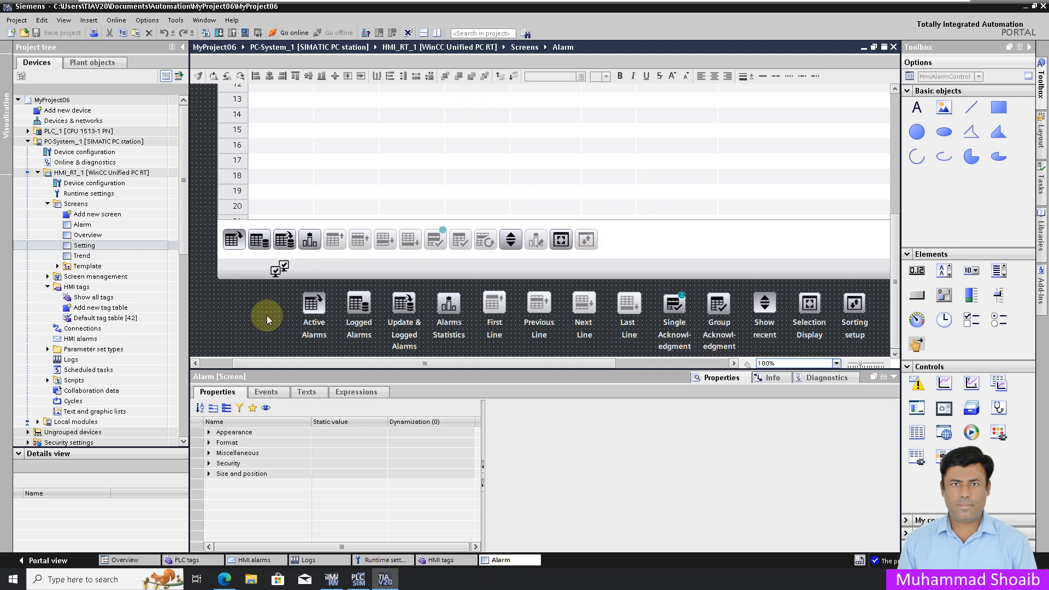
# Place a button above the alarm control's upper-left corner and label it "Pump Trip"
pyautogui.scroll(5, 267, 311)
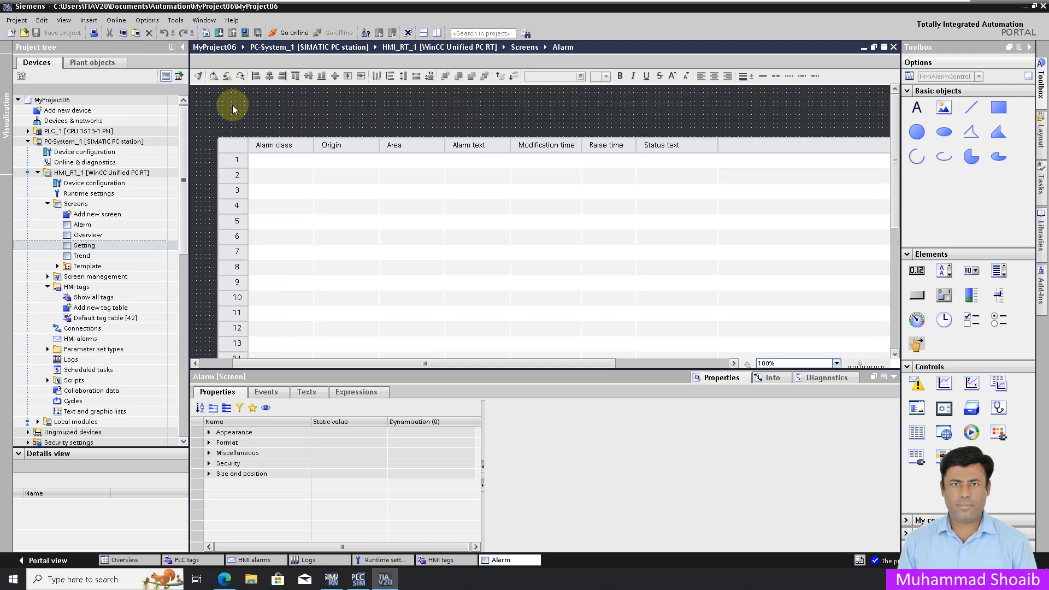
pyautogui.click(917, 295)
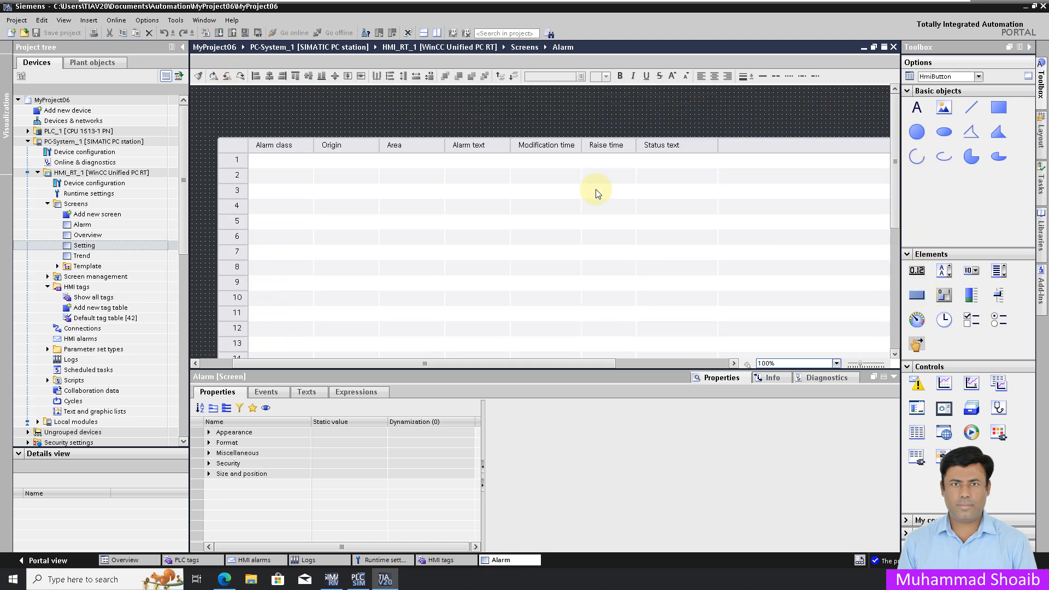
pyautogui.click(209, 101)
pyautogui.click(256, 121)
pyautogui.write('Pump Trip')
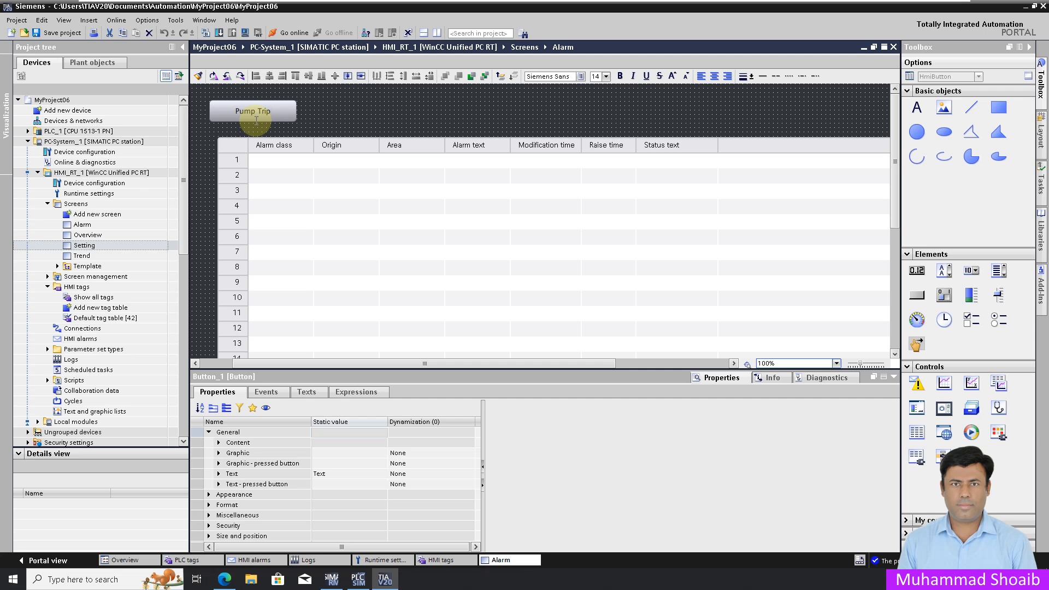
pyautogui.press('Return')
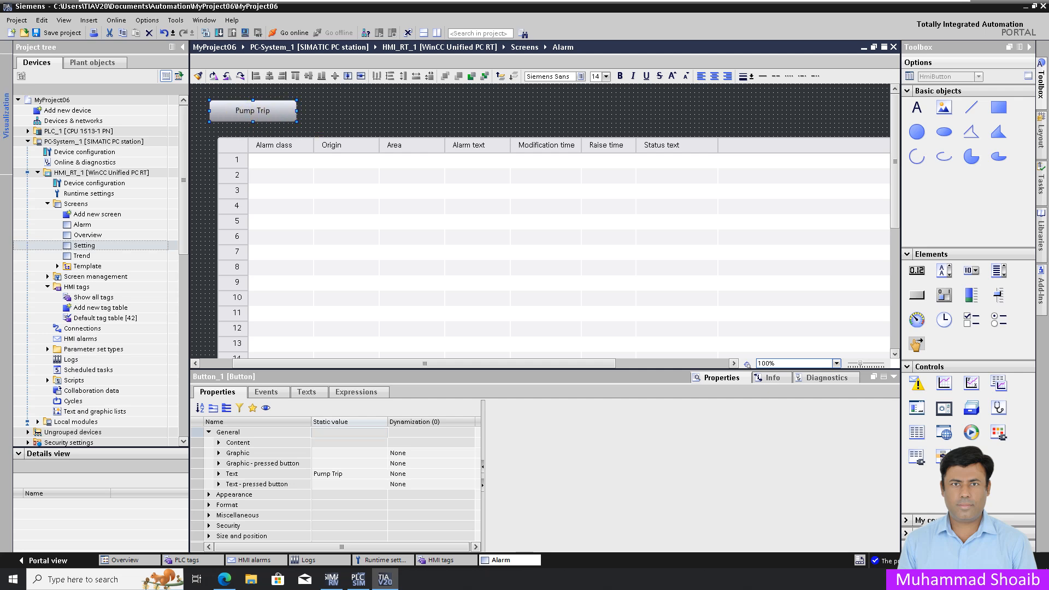
# Add the InvertBitInTag function to the Press event of the Pump Trip button
pyautogui.click(266, 393)
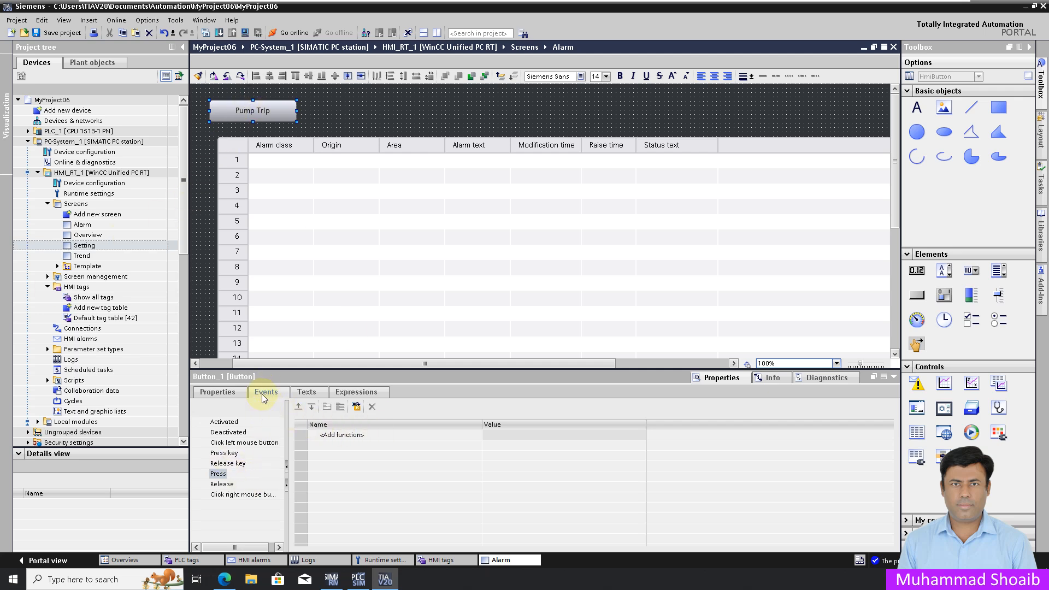
pyautogui.click(220, 476)
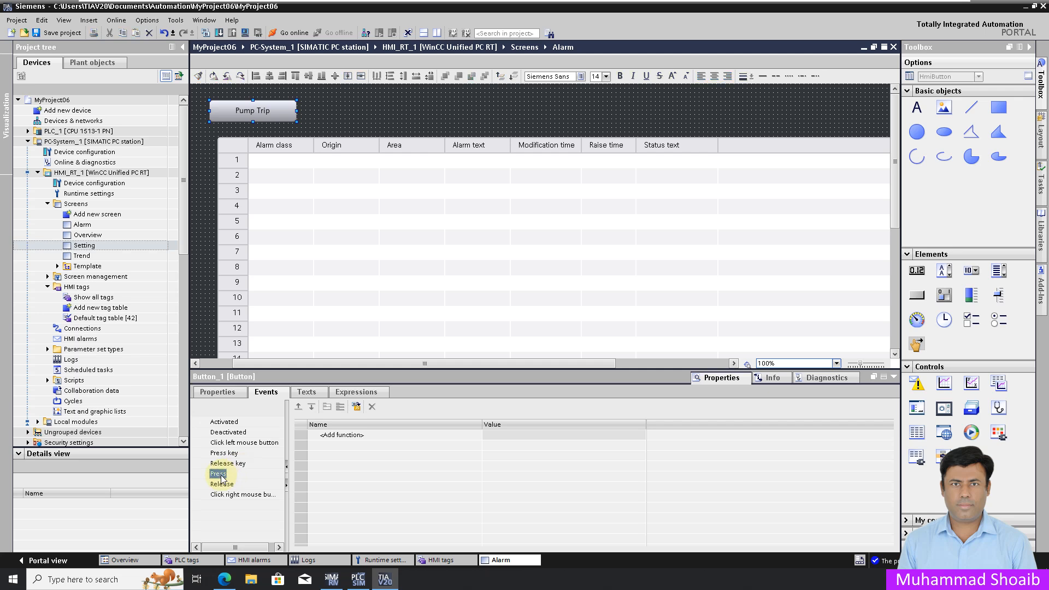
pyautogui.click(475, 435)
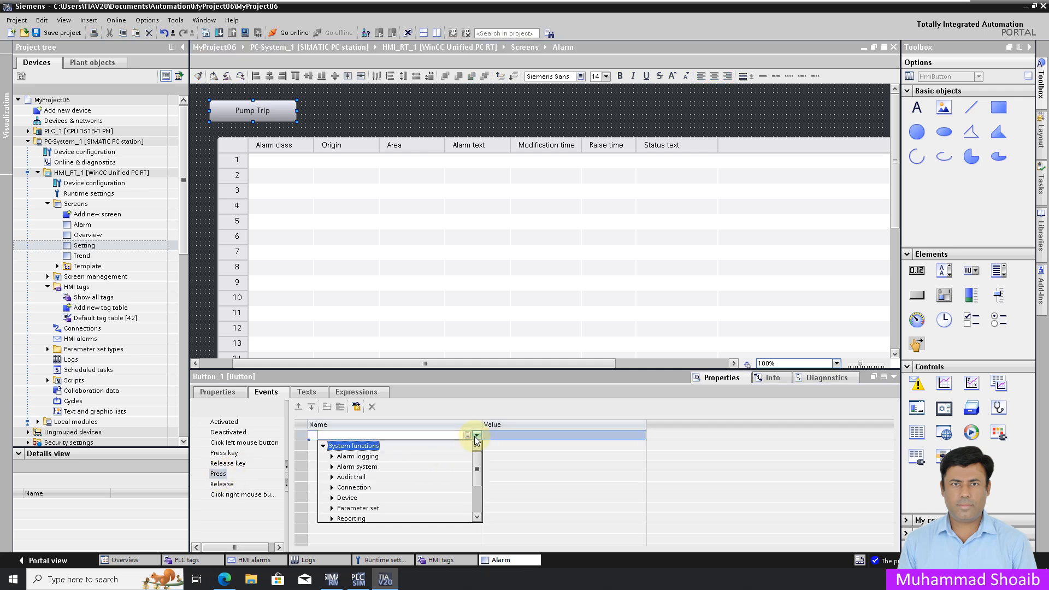
pyautogui.click(404, 434)
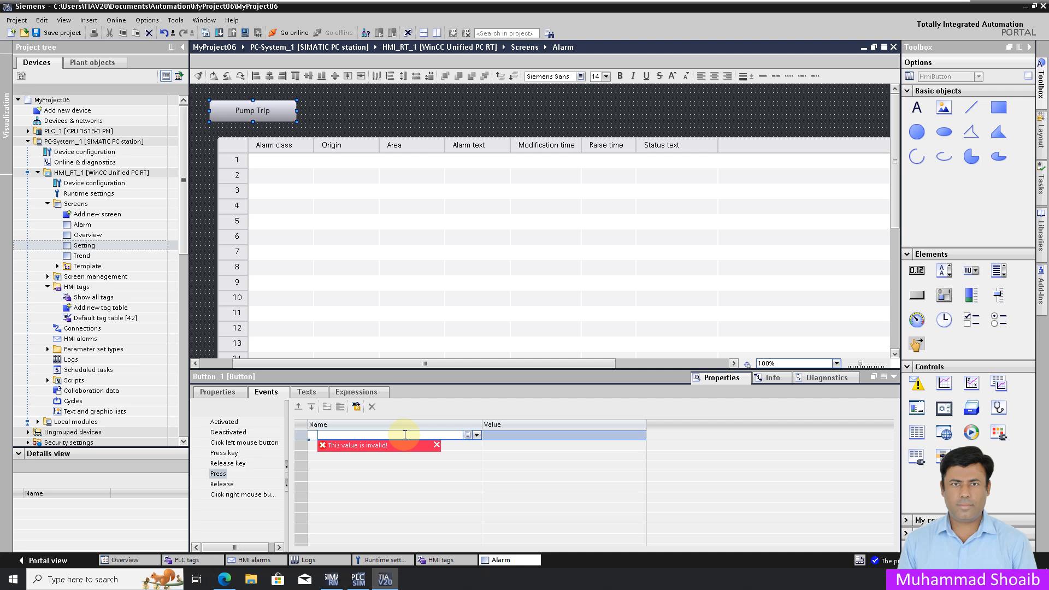
pyautogui.write('inv')
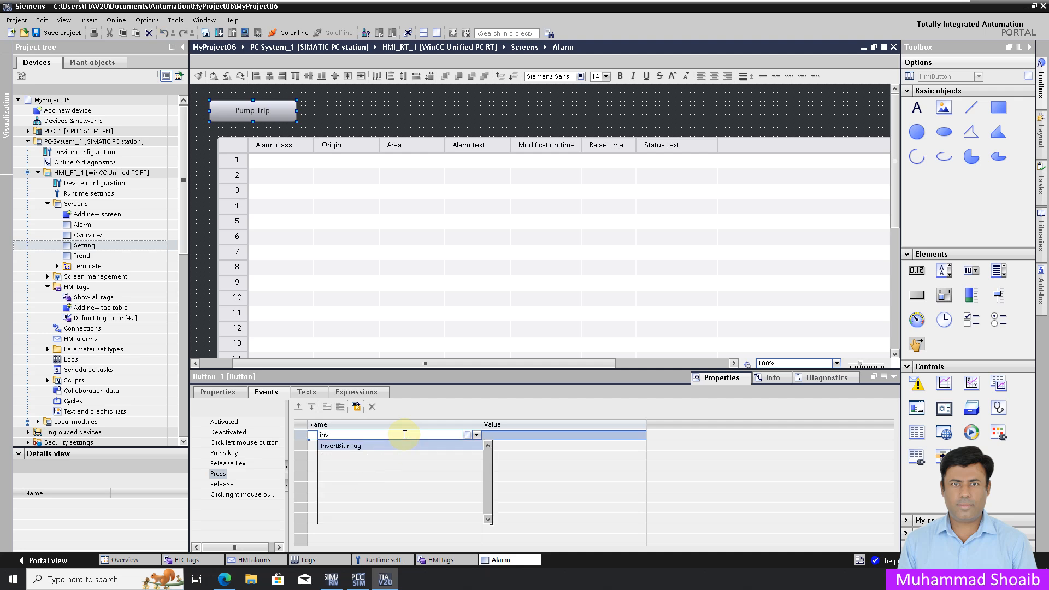
pyautogui.click(379, 445)
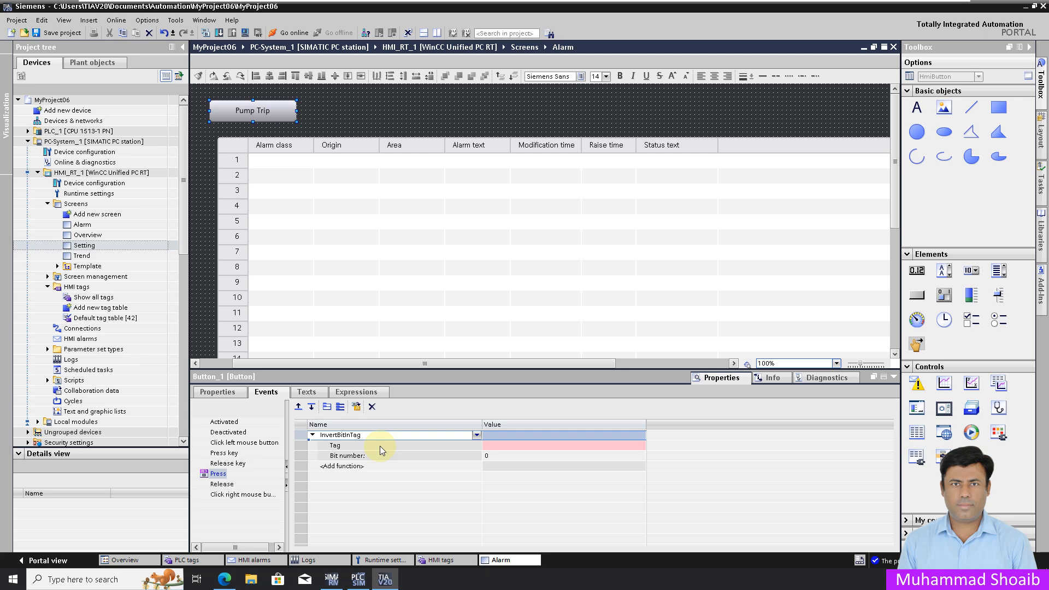
# Assign the P01_Trip tag to the button's InvertBitInTag function and return to the button's general properties
pyautogui.click(578, 444)
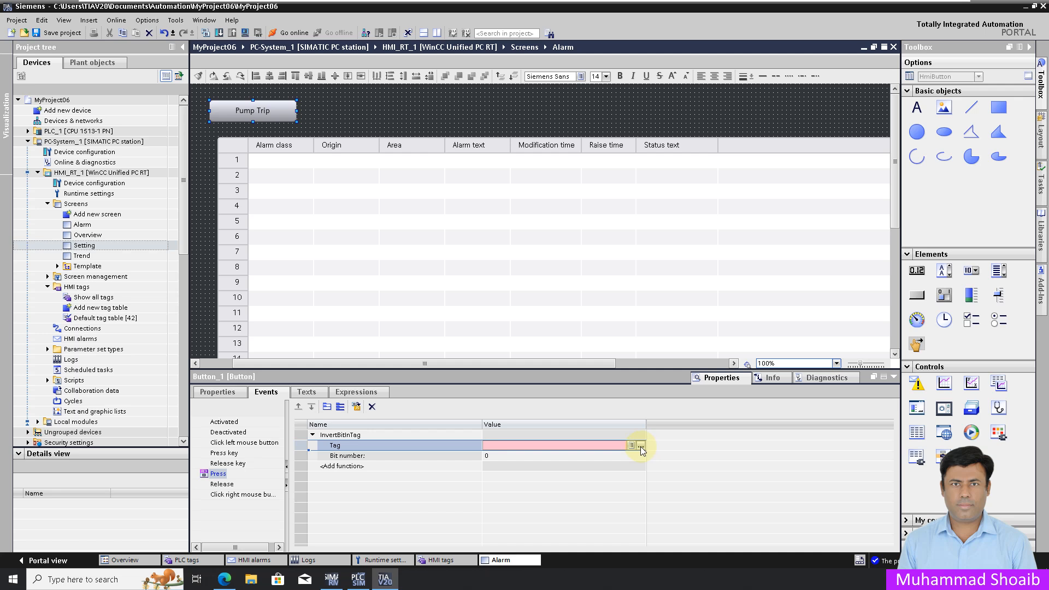
pyautogui.click(640, 447)
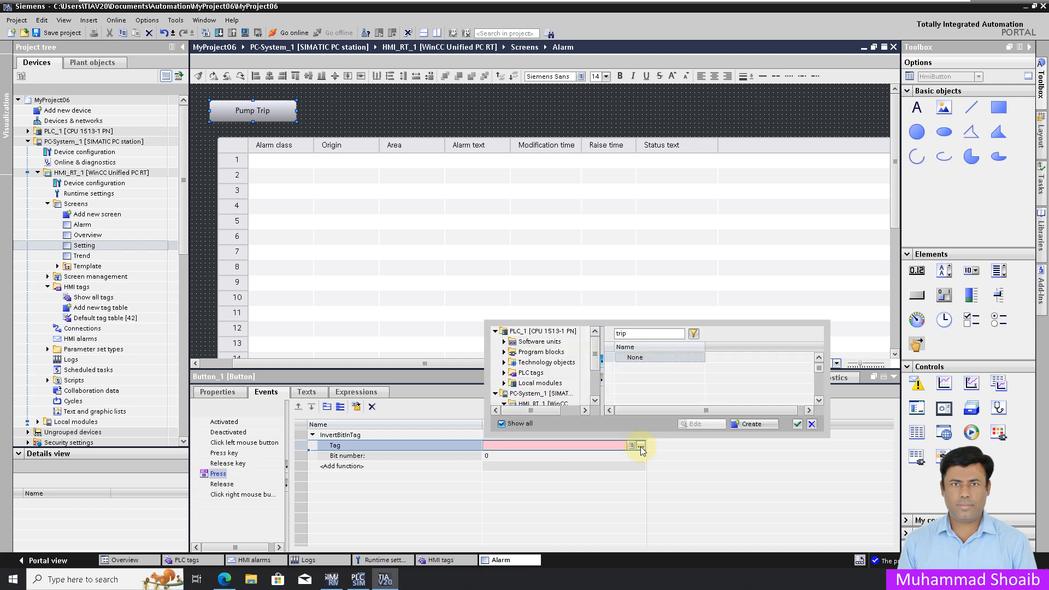
pyautogui.click(639, 377)
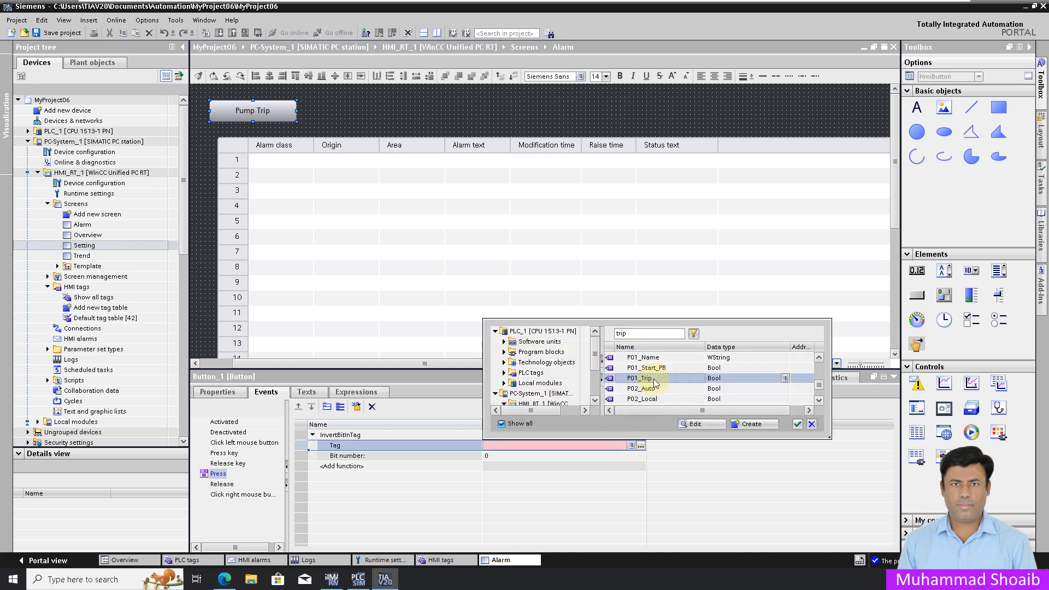
pyautogui.click(797, 424)
pyautogui.click(437, 457)
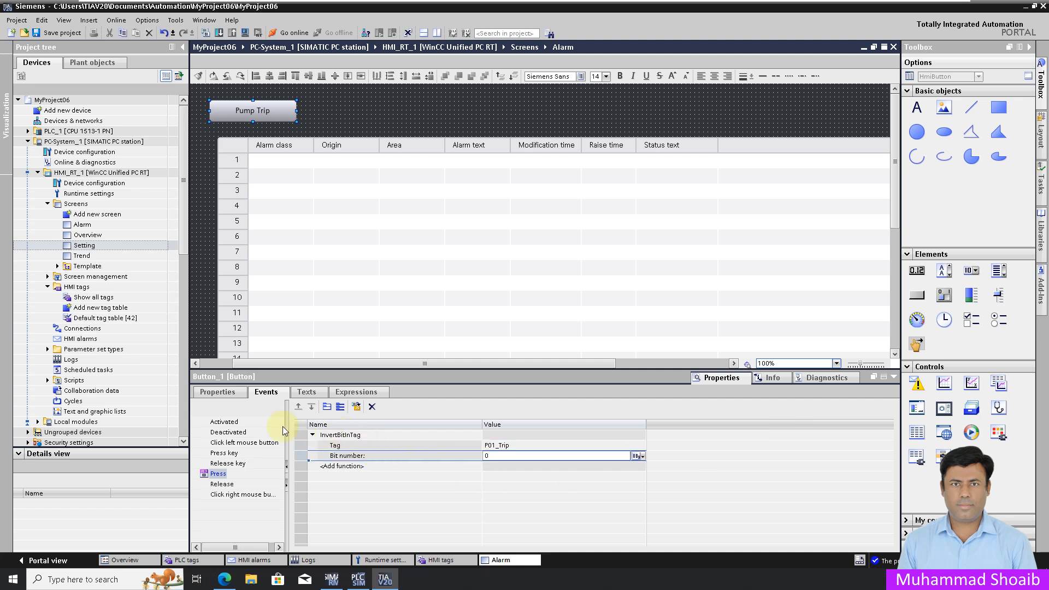
pyautogui.click(221, 392)
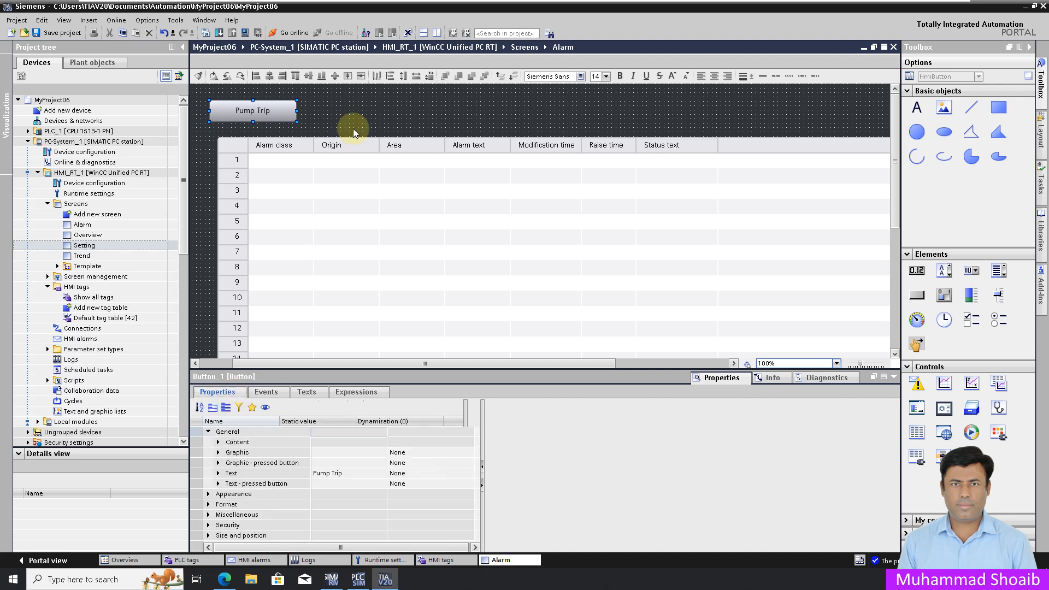
# Place a circle beside the Pump Trip button and dynamize its background color with the P01_Trip tag
pyautogui.moveTo(917, 133); pyautogui.dragTo(314, 115)
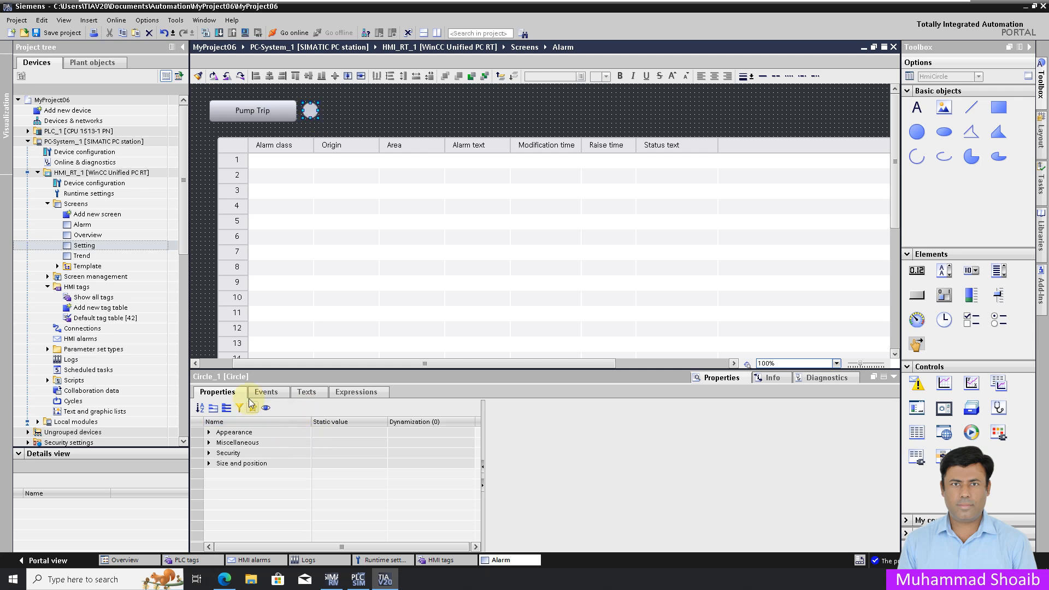
pyautogui.click(209, 432)
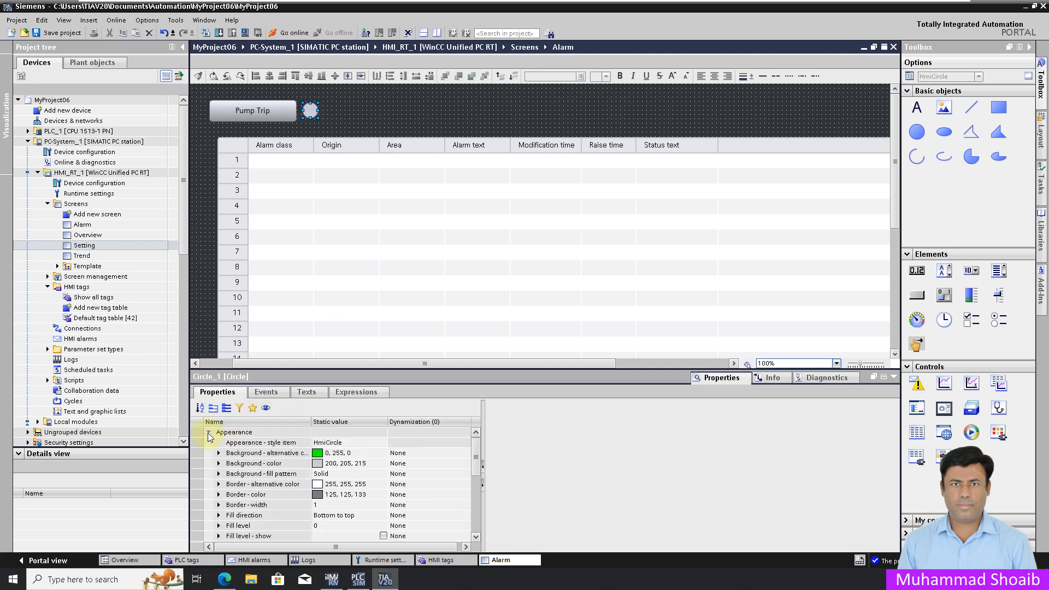
pyautogui.click(429, 464)
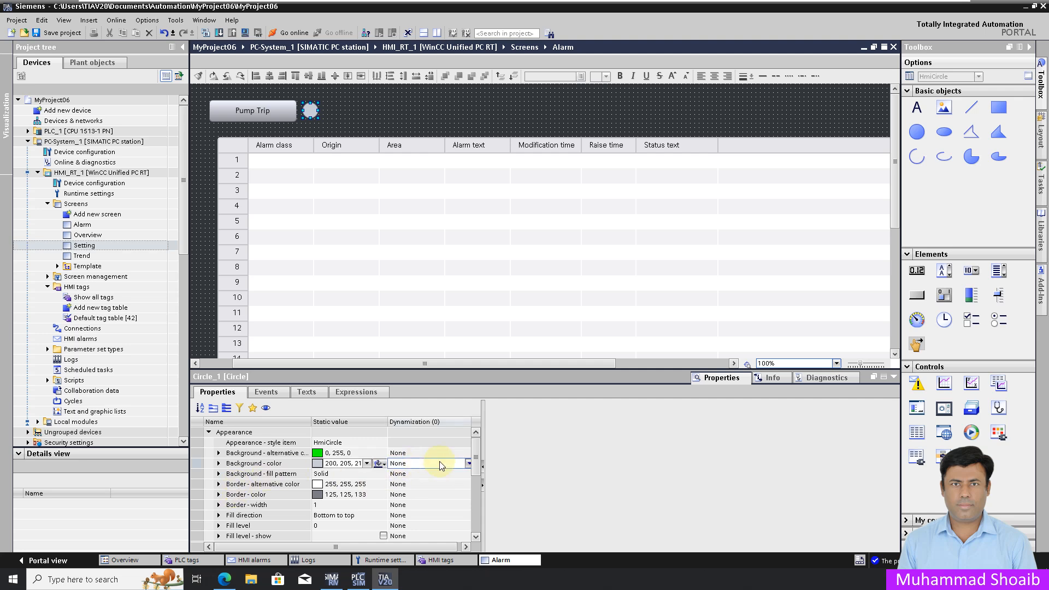
pyautogui.click(467, 464)
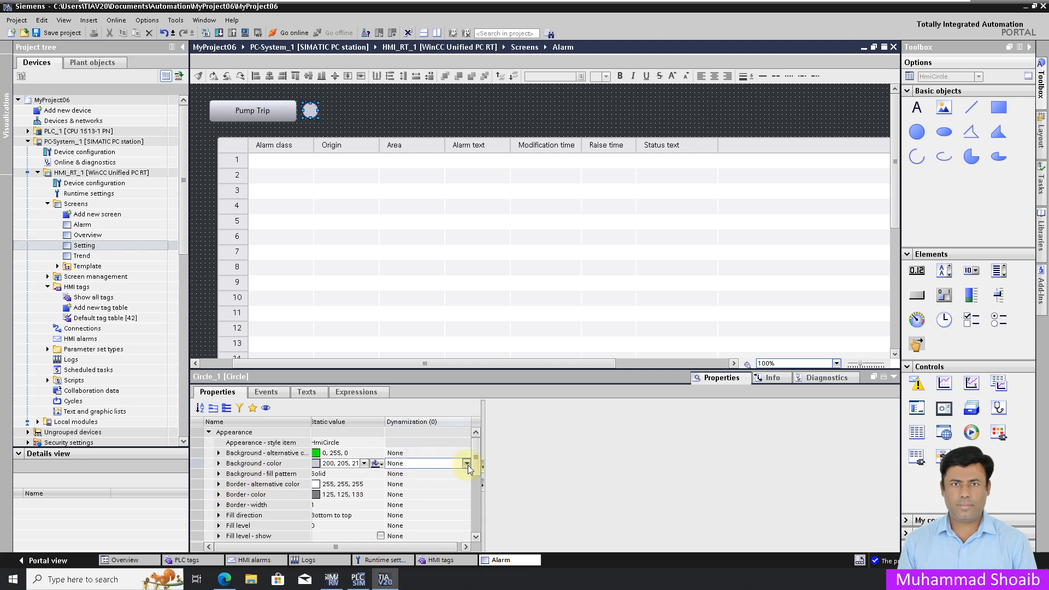
pyautogui.click(416, 485)
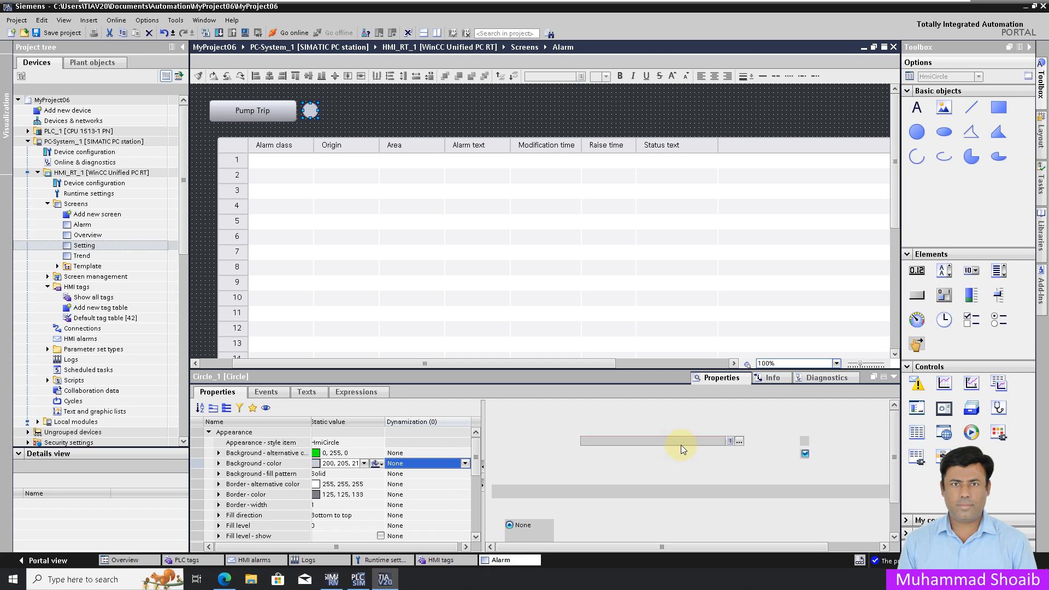
pyautogui.click(739, 441)
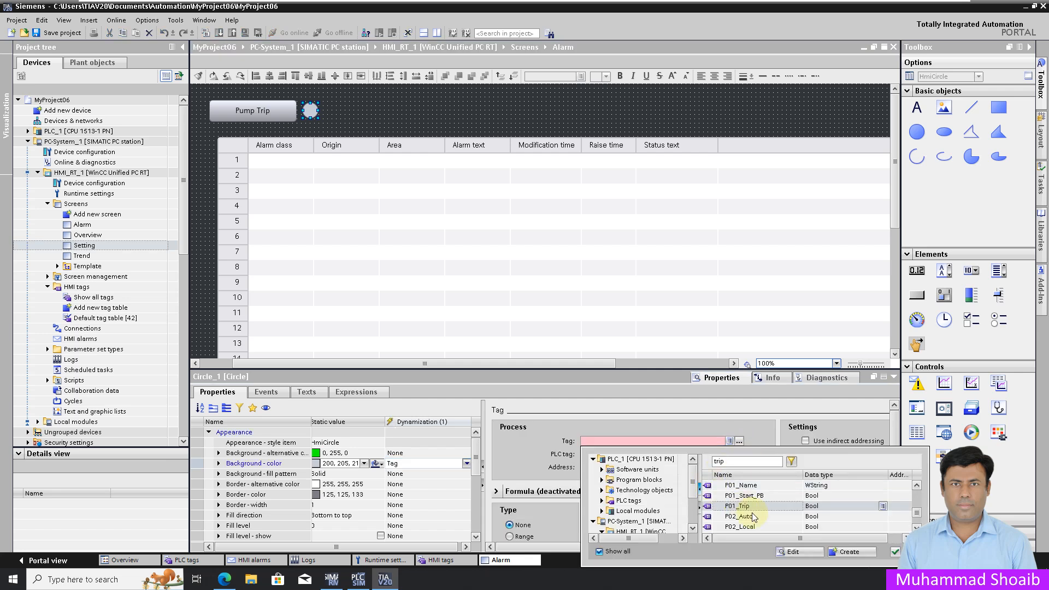
pyautogui.click(894, 552)
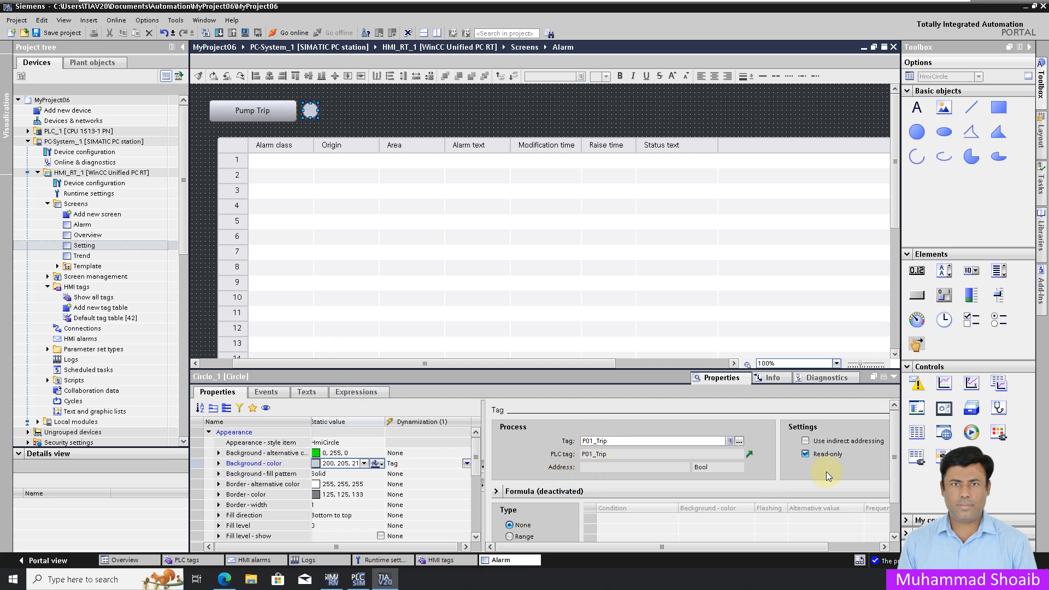
# Set the circle's color dynamization to single bit, with background color 255, 0, 0 for condition 1, and save the project
pyautogui.scroll(-2, 540, 538)
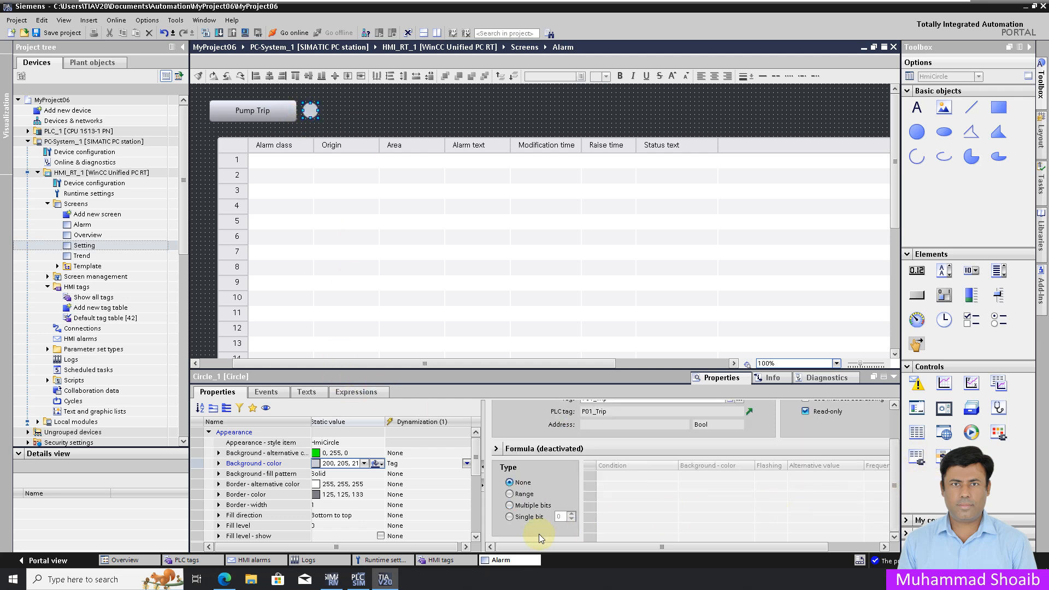
pyautogui.click(510, 517)
pyautogui.click(732, 486)
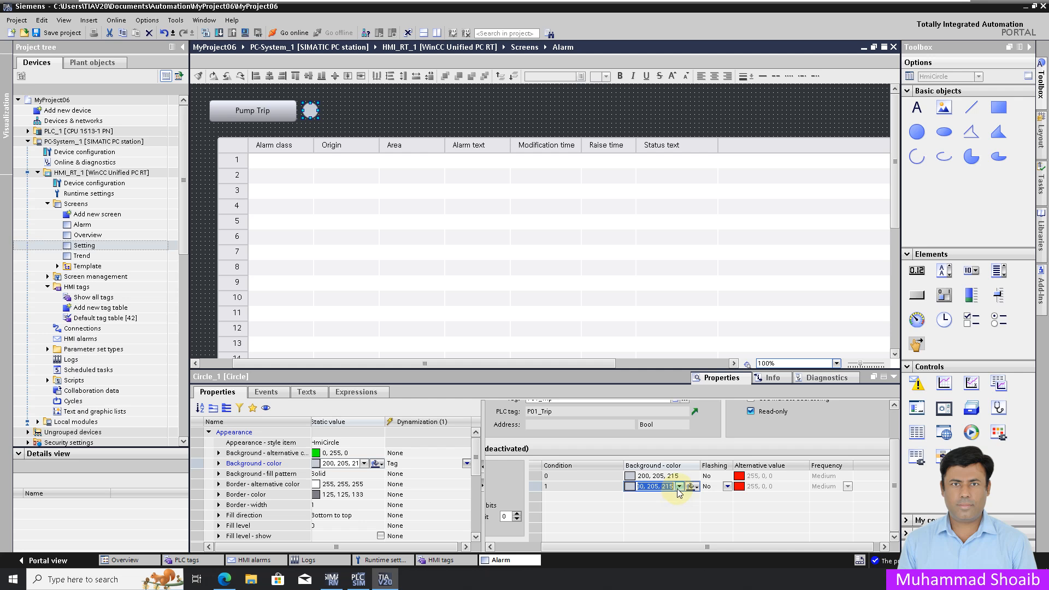
pyautogui.click(677, 486)
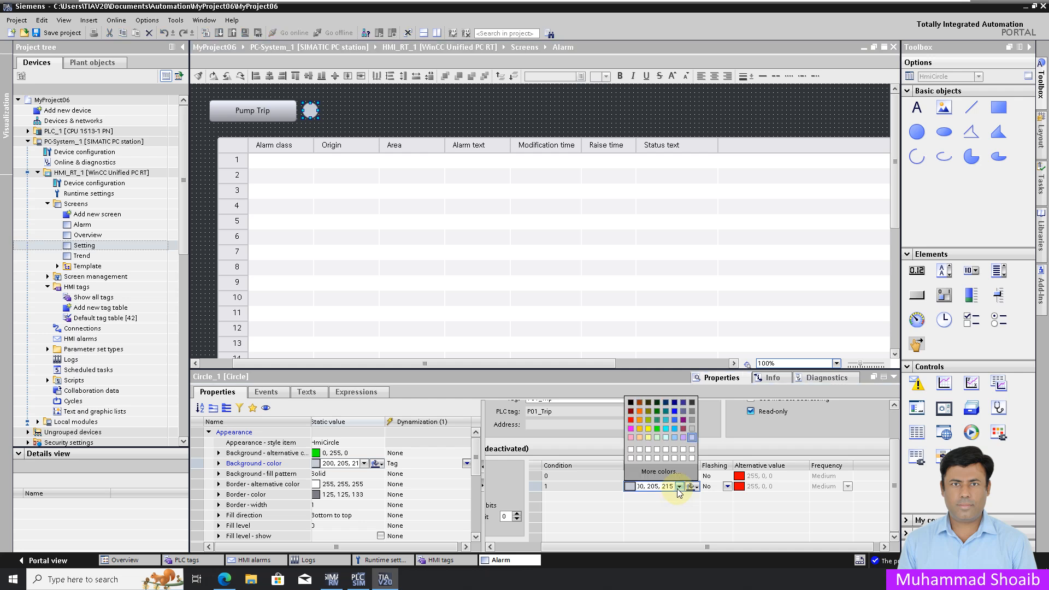
pyautogui.click(631, 422)
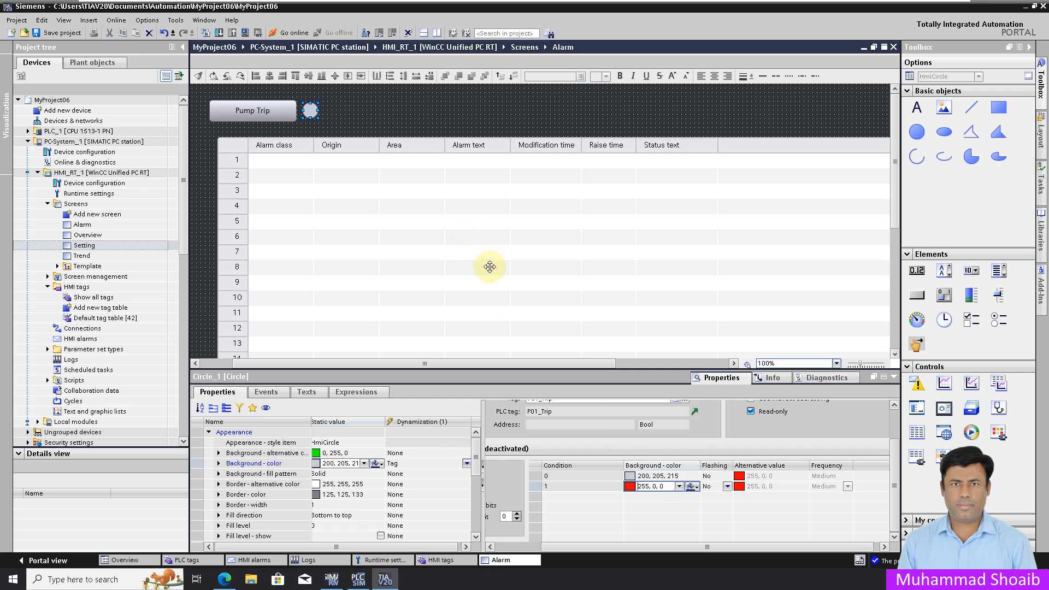
pyautogui.click(399, 100)
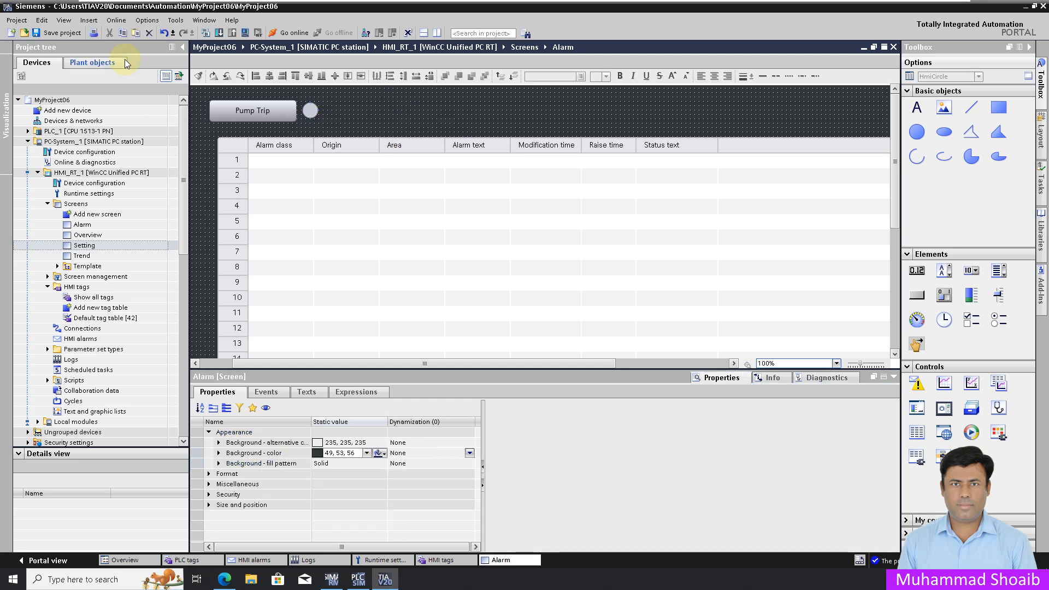
pyautogui.click(52, 33)
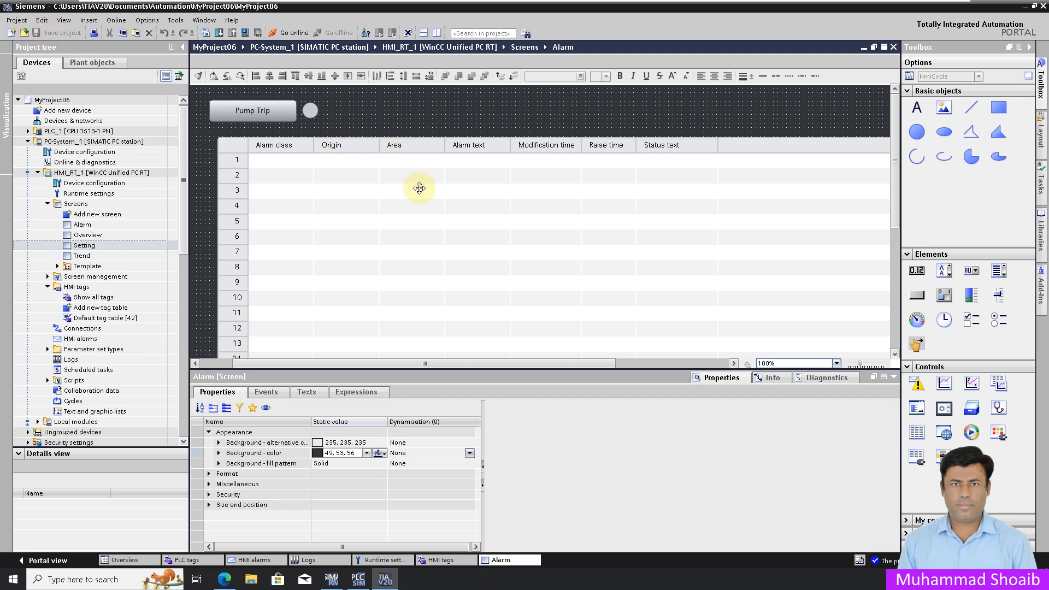
# Review the Alarm screen layout and the alarm control's general properties
pyautogui.scroll(-3, 896, 175)
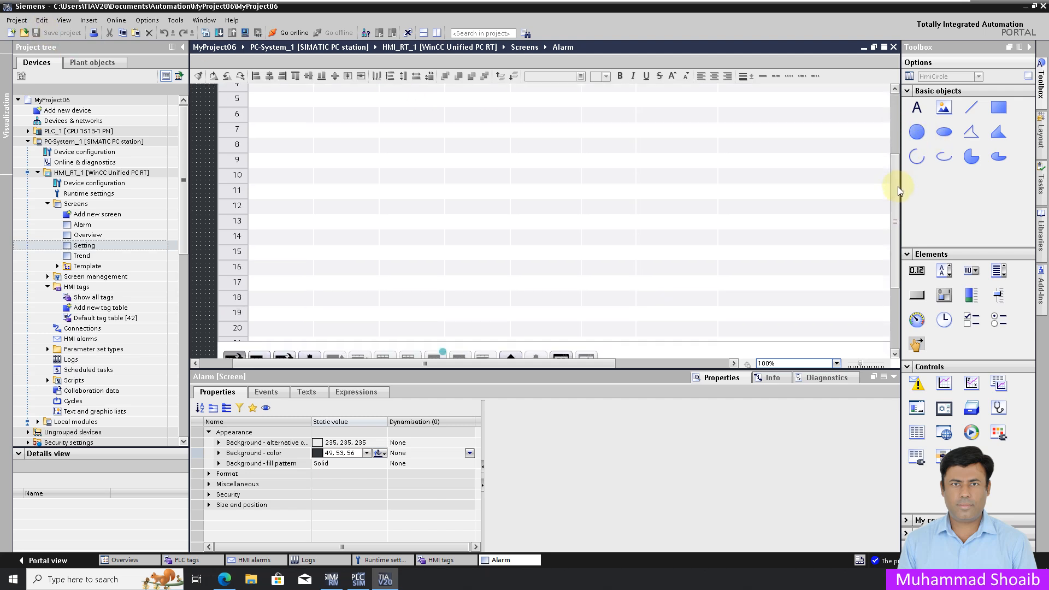
pyautogui.moveTo(898, 187); pyautogui.dragTo(887, 134)
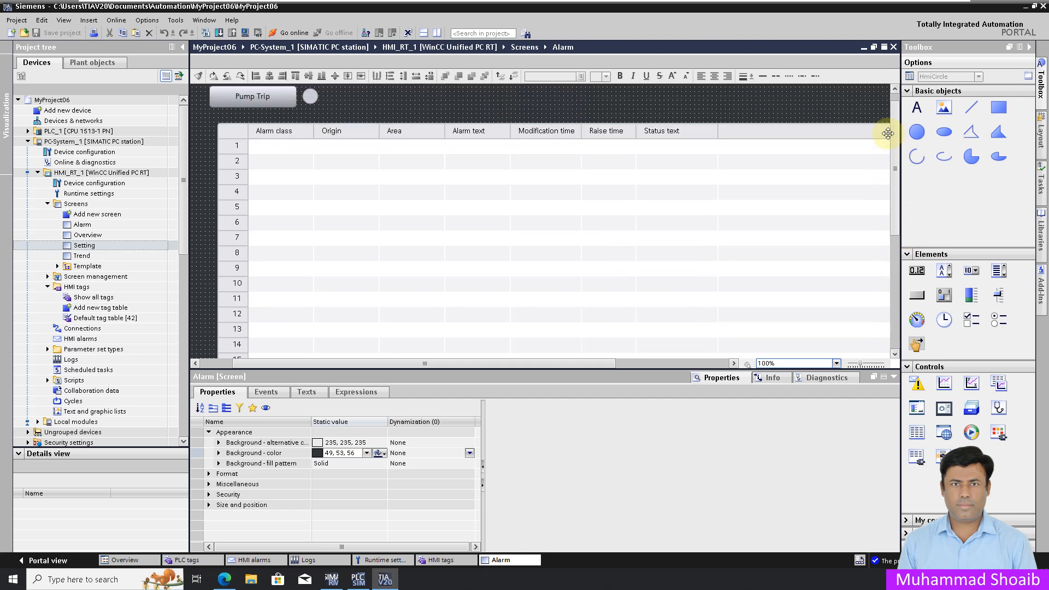
pyautogui.click(398, 223)
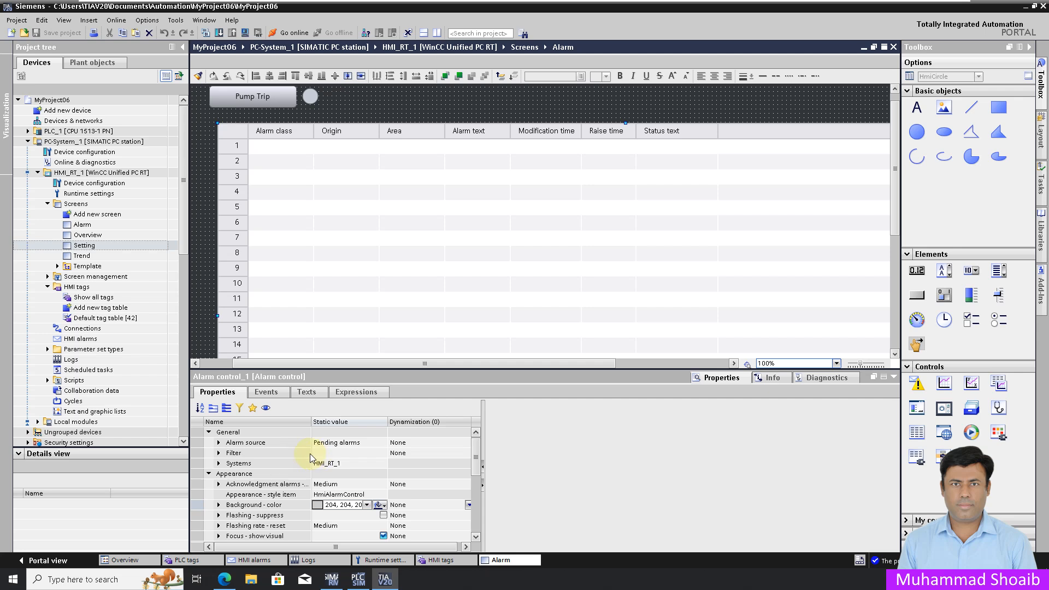
pyautogui.click(209, 475)
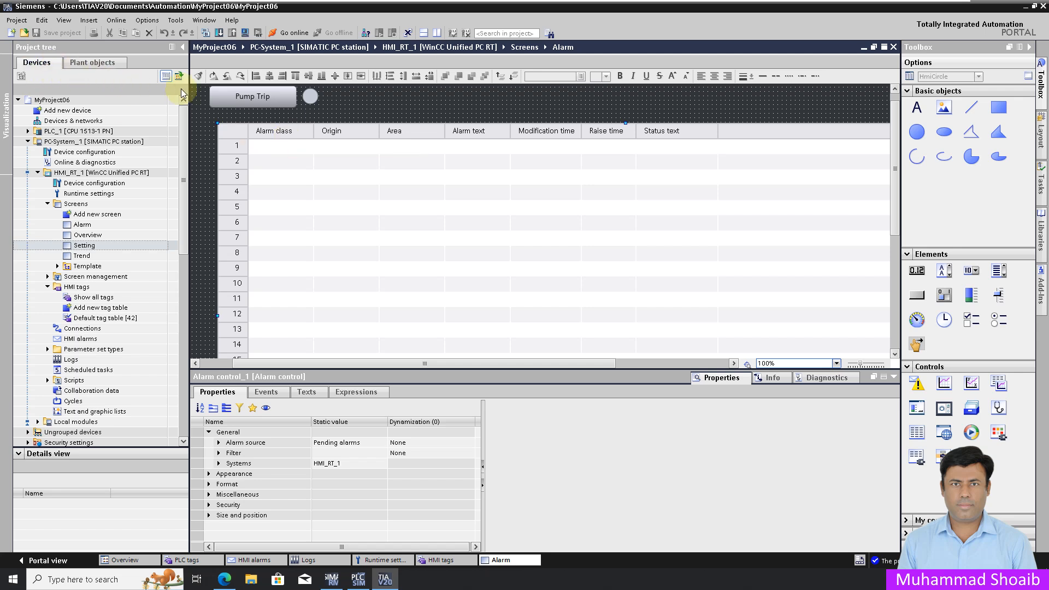
# Start a download of HMI_RT_1 to the device and set the Load Runtime action to Full download
pyautogui.click(92, 173)
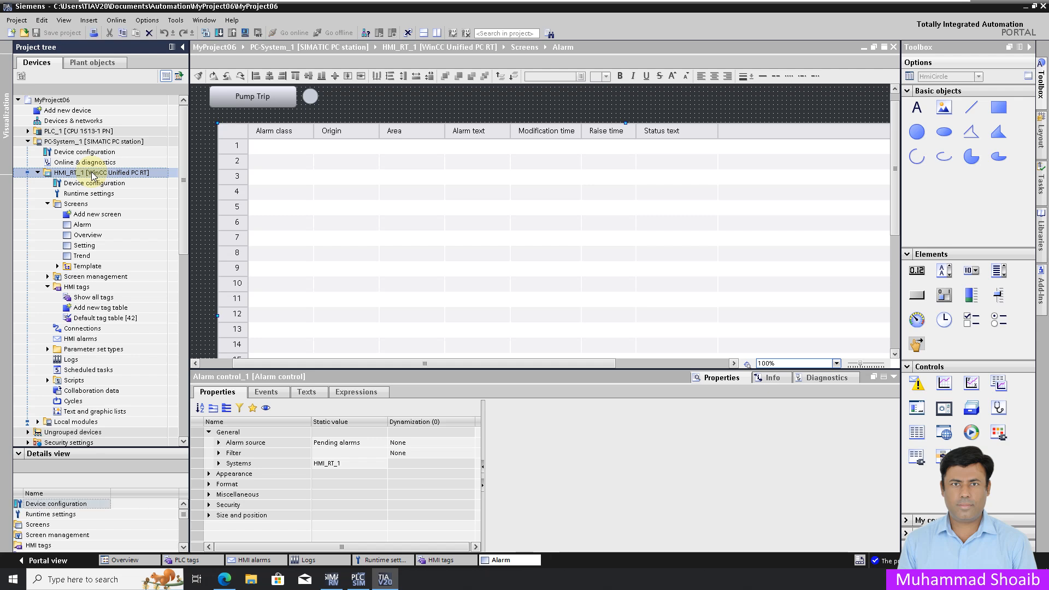
pyautogui.rightClick(92, 173)
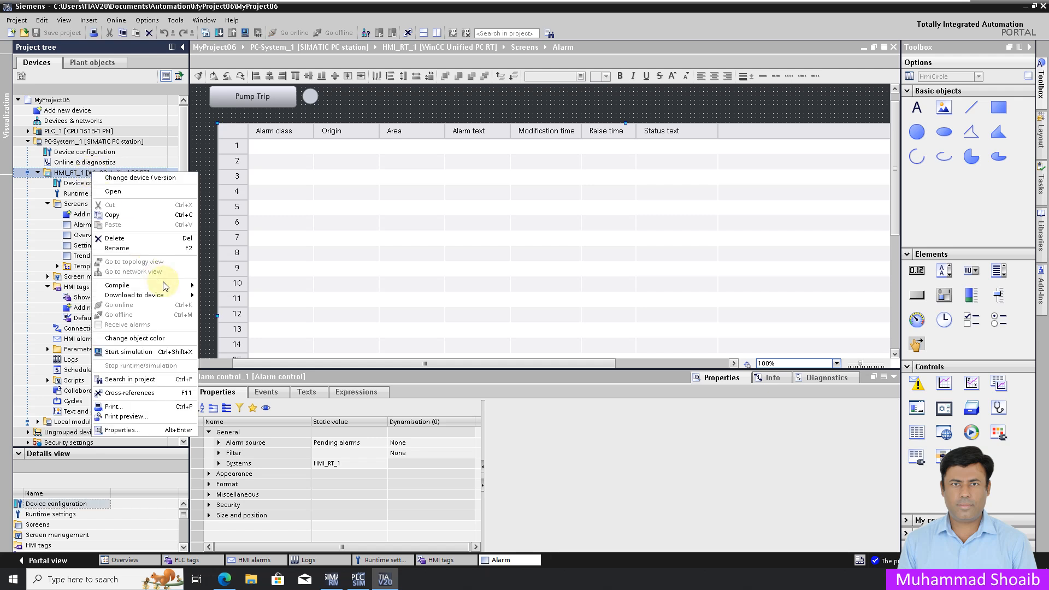
pyautogui.moveTo(164, 294)
pyautogui.click(221, 304)
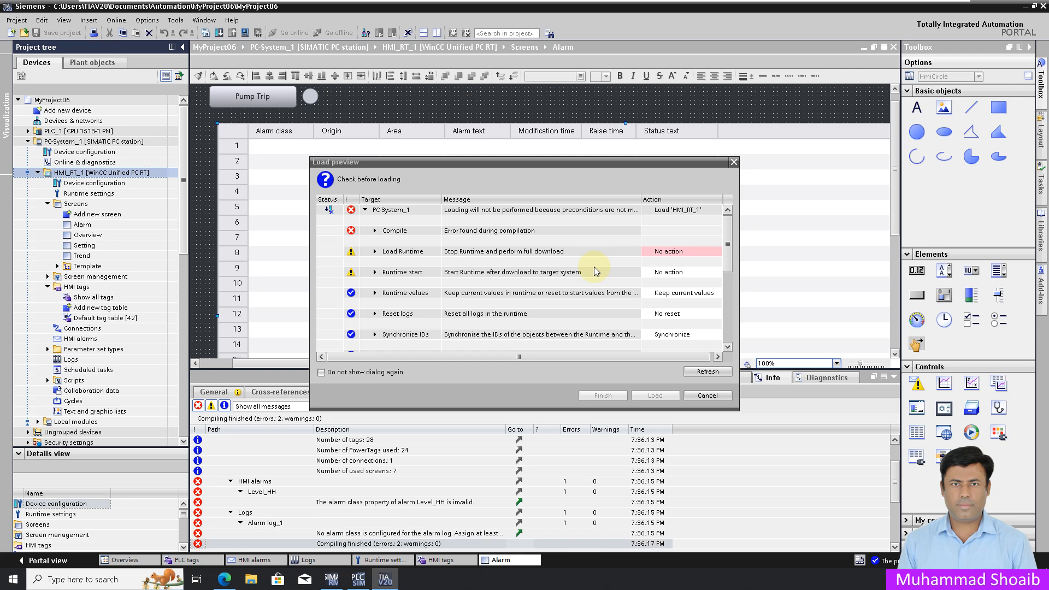
pyautogui.click(716, 251)
pyautogui.click(697, 269)
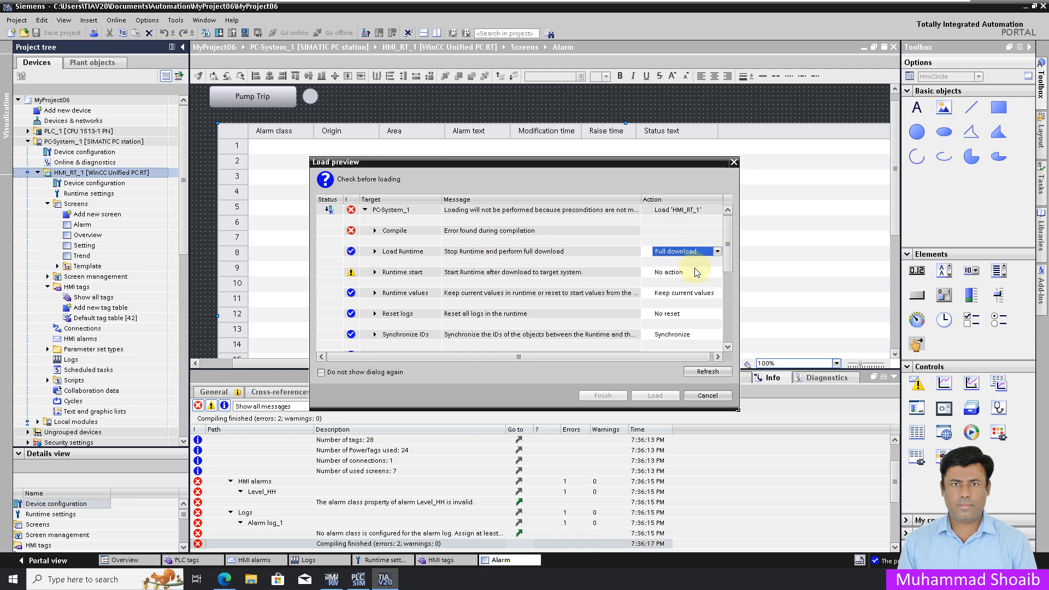
# Set the Reset logs action to Reset all in the load preview, and cancel the download
pyautogui.moveTo(727, 246); pyautogui.dragTo(722, 264)
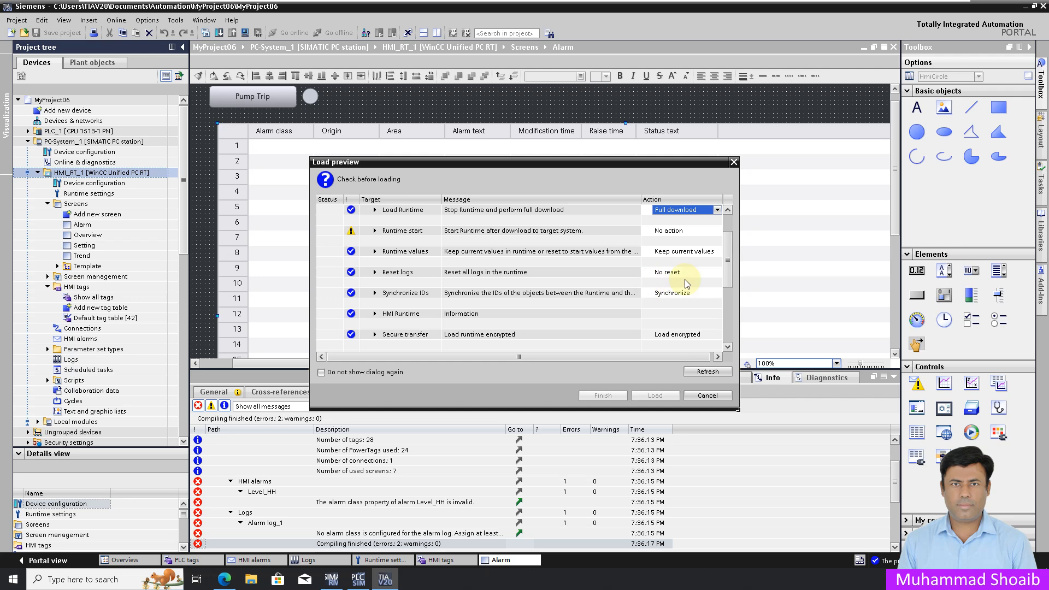
pyautogui.click(702, 273)
pyautogui.click(716, 274)
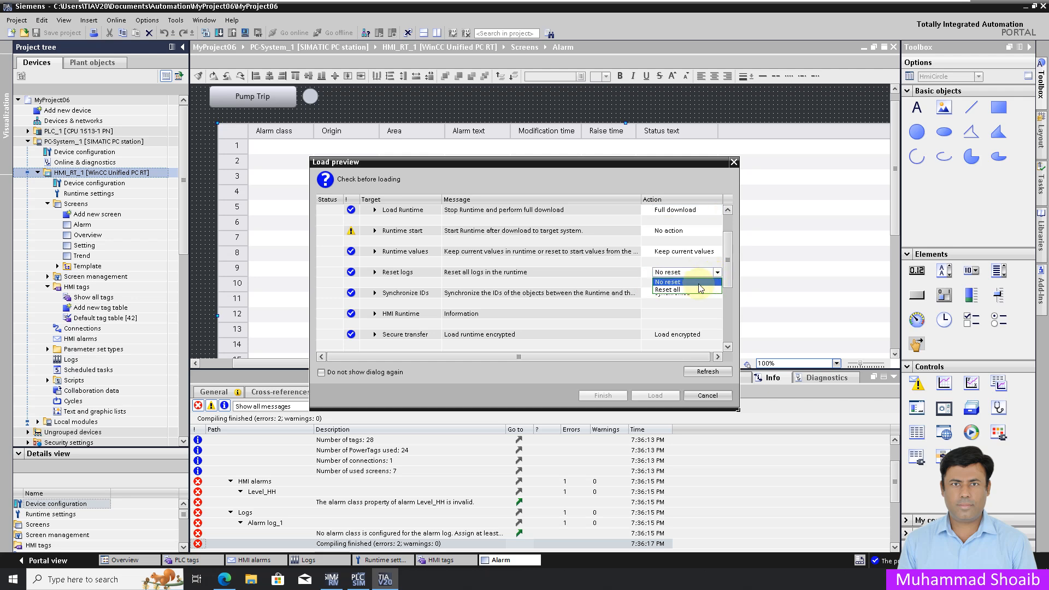
pyautogui.click(668, 289)
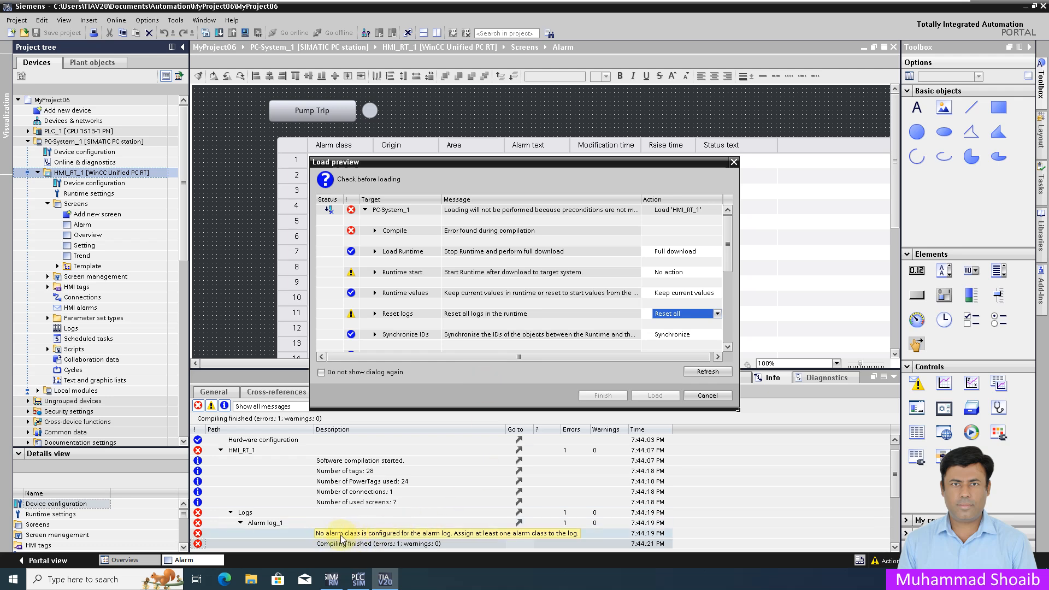
pyautogui.click(706, 395)
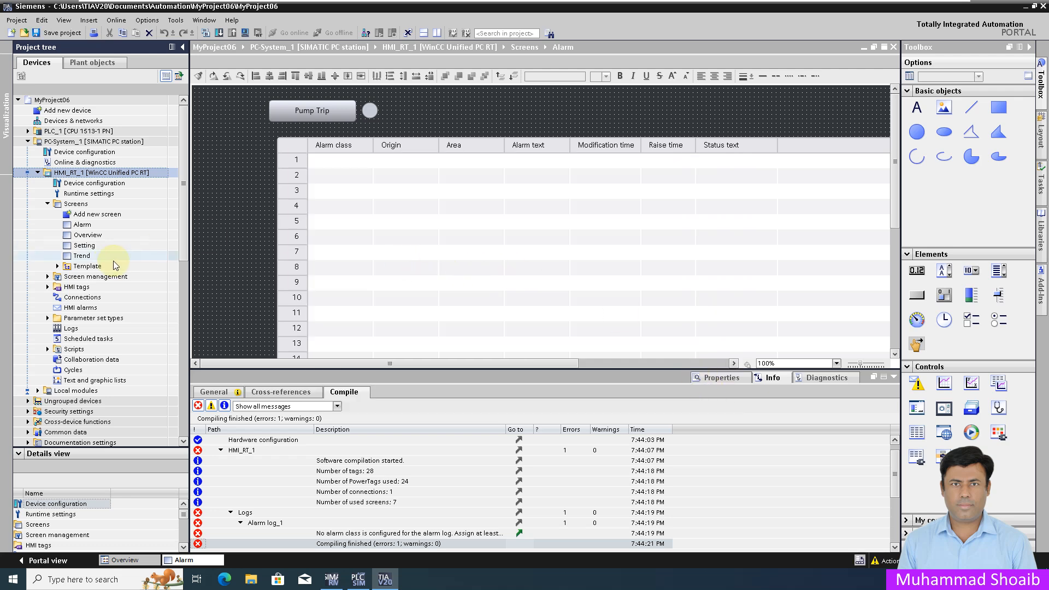
# Check in the HMI alarms which alarm class the P01_Trip_Alm discrete alarm uses and how that class is defined
pyautogui.doubleClick(80, 308)
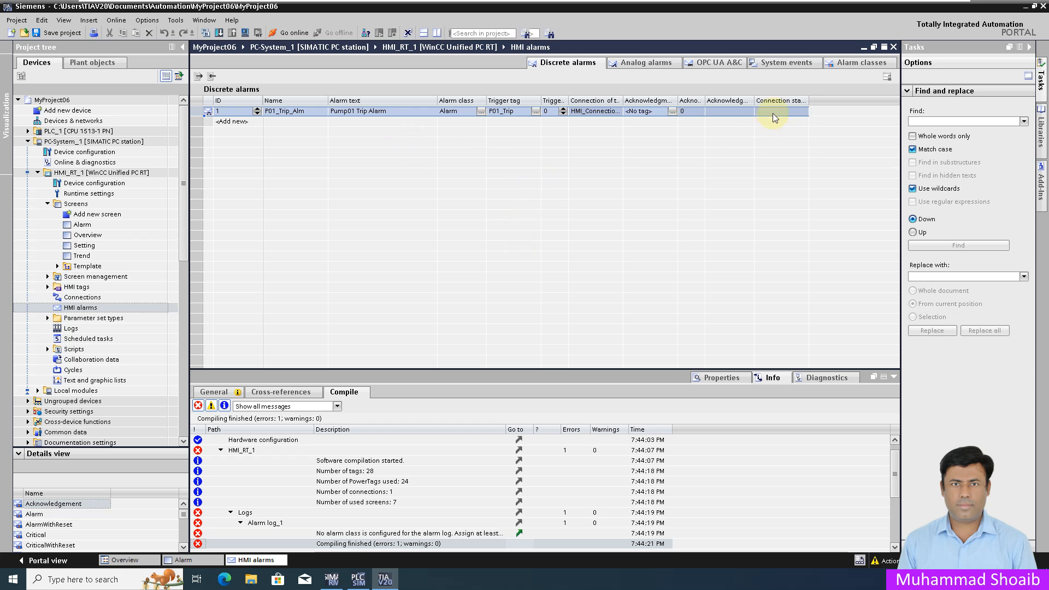
pyautogui.click(865, 67)
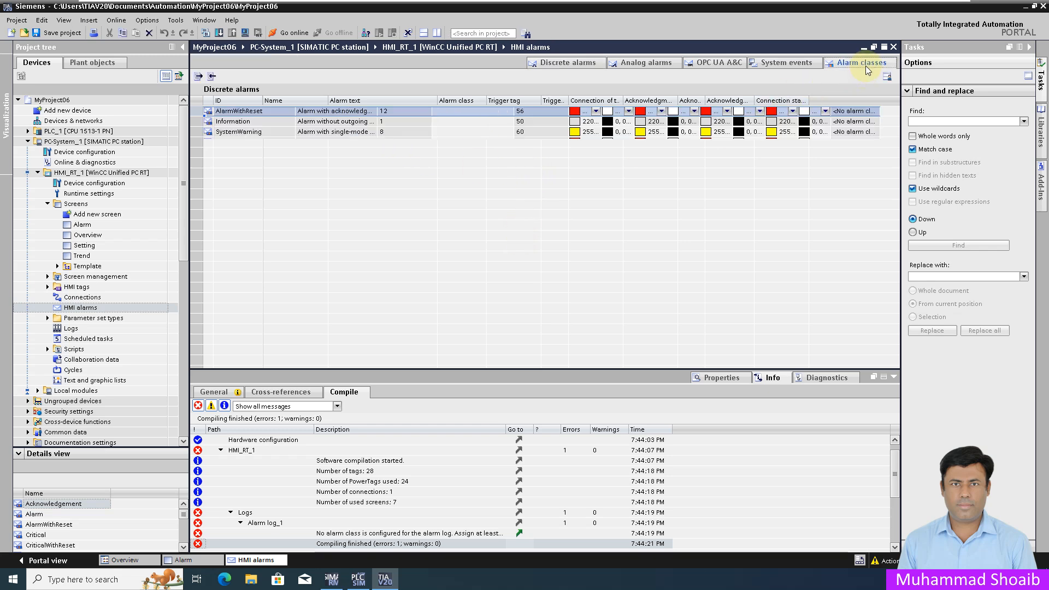
pyautogui.click(243, 228)
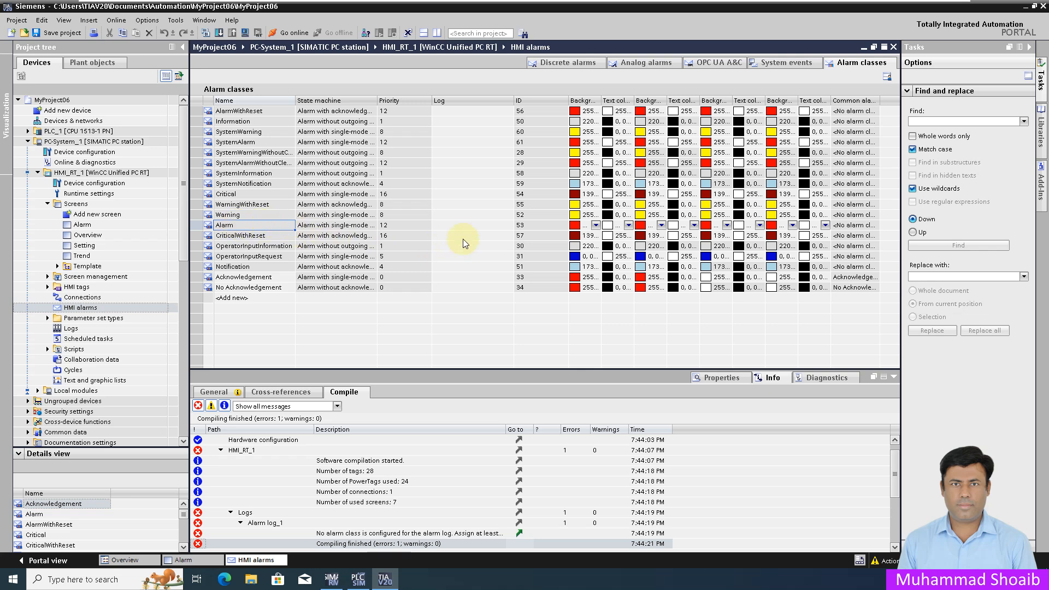
pyautogui.click(581, 63)
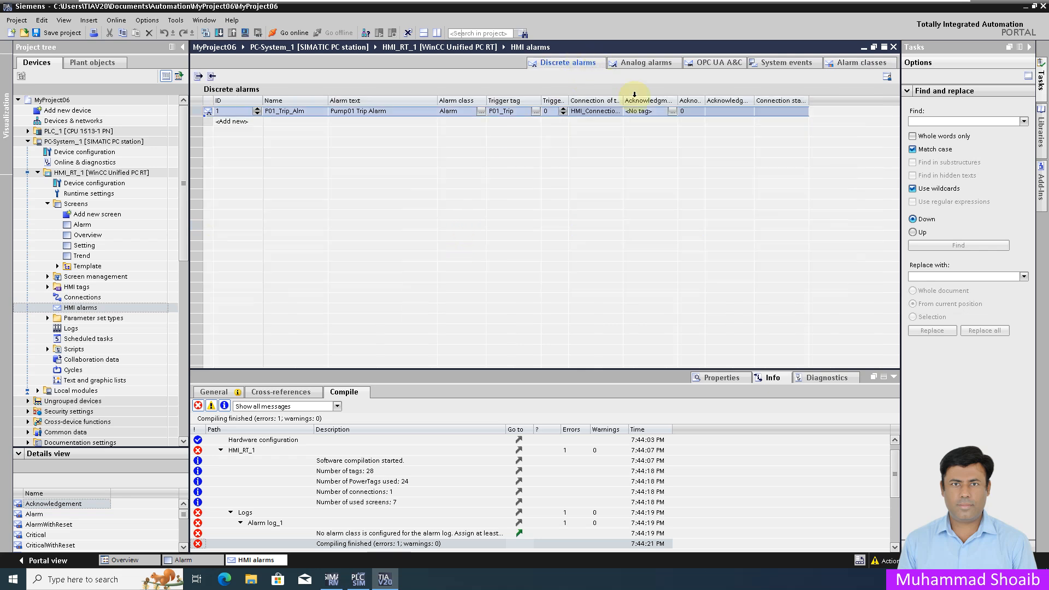
pyautogui.click(480, 112)
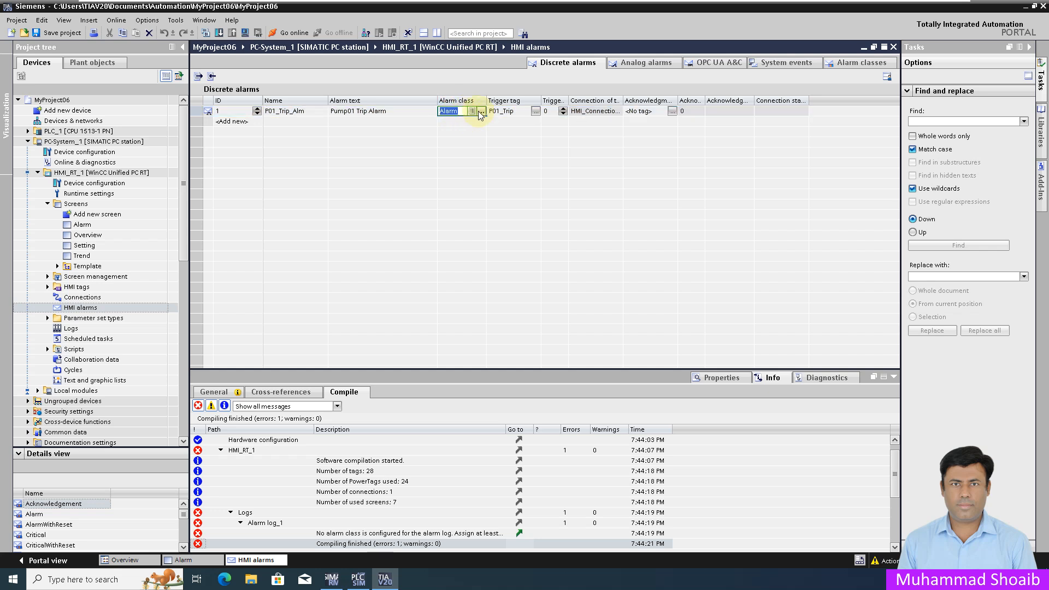
pyautogui.click(480, 112)
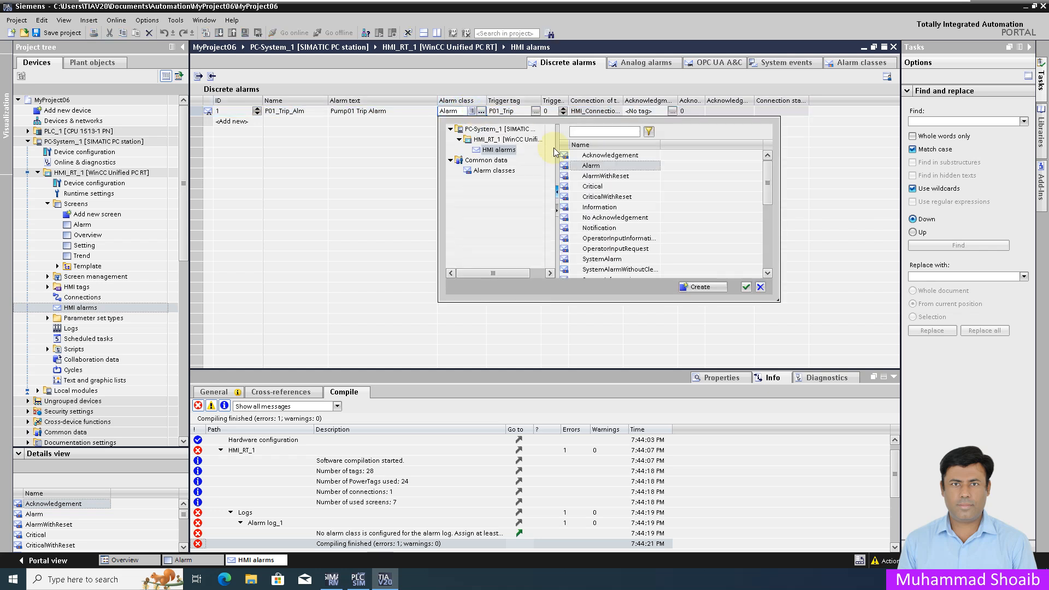
pyautogui.click(837, 195)
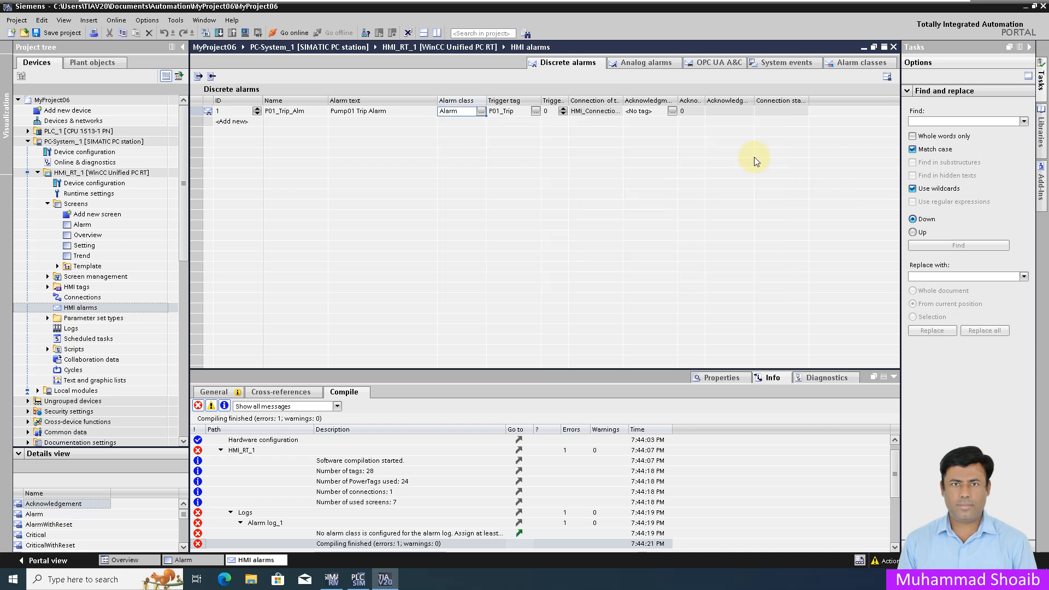
# Assign Alarm log_1 as the log of the Alarm class in the HMI alarm classes
pyautogui.click(841, 63)
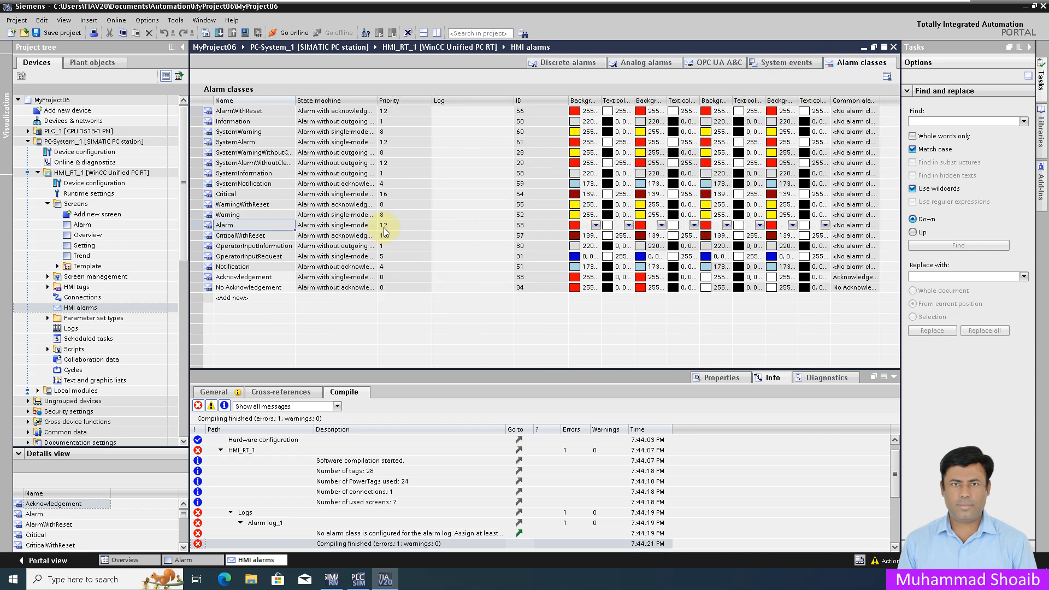
pyautogui.click(457, 225)
pyautogui.click(508, 225)
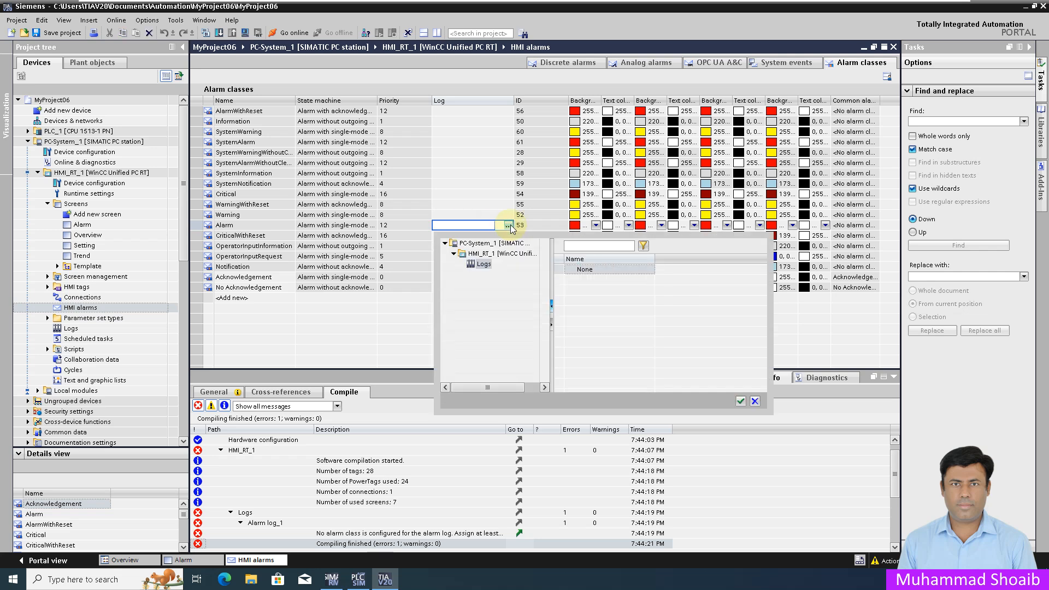
pyautogui.click(592, 280)
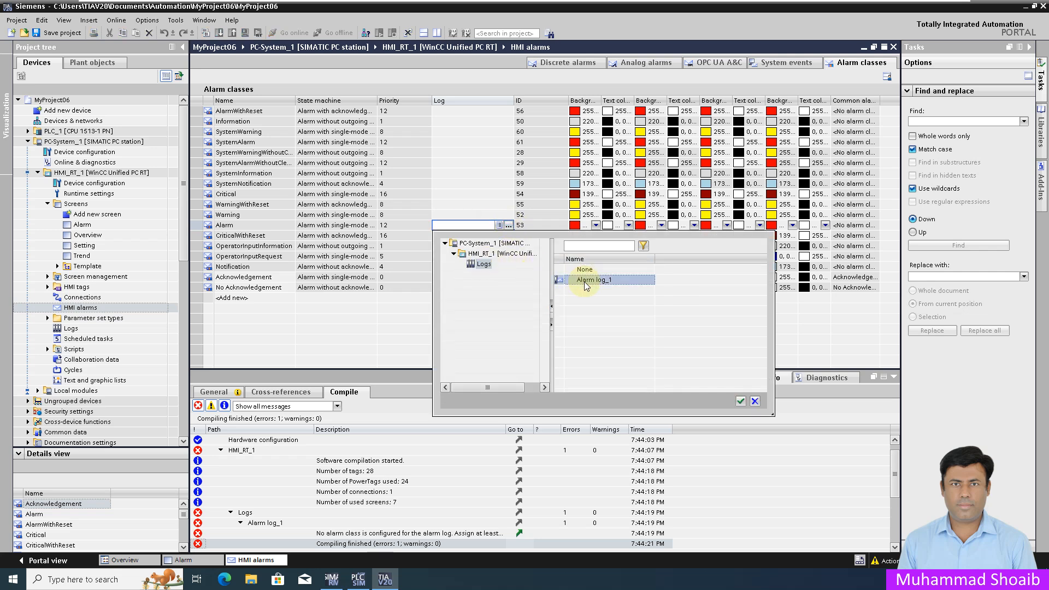
pyautogui.click(740, 402)
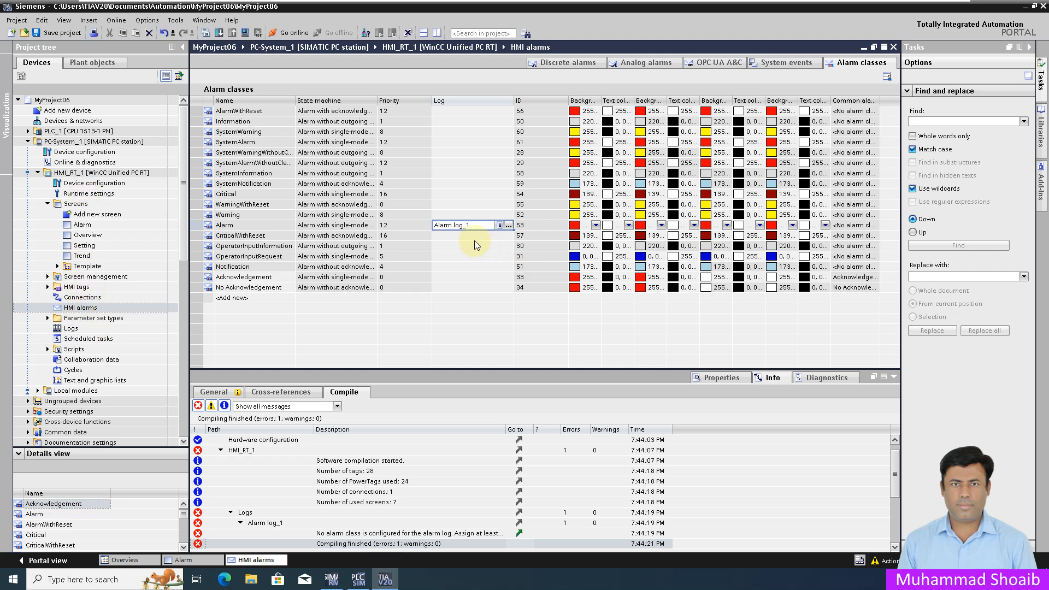
# Compile the HMI software, save the project, and close the HMI alarms editor
pyautogui.click(206, 34)
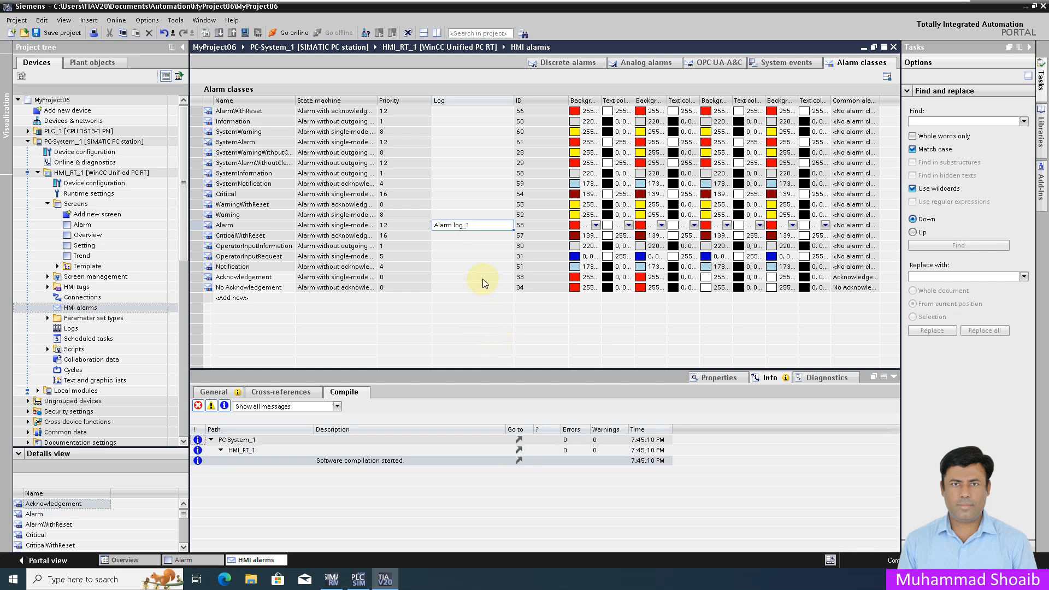
pyautogui.click(54, 34)
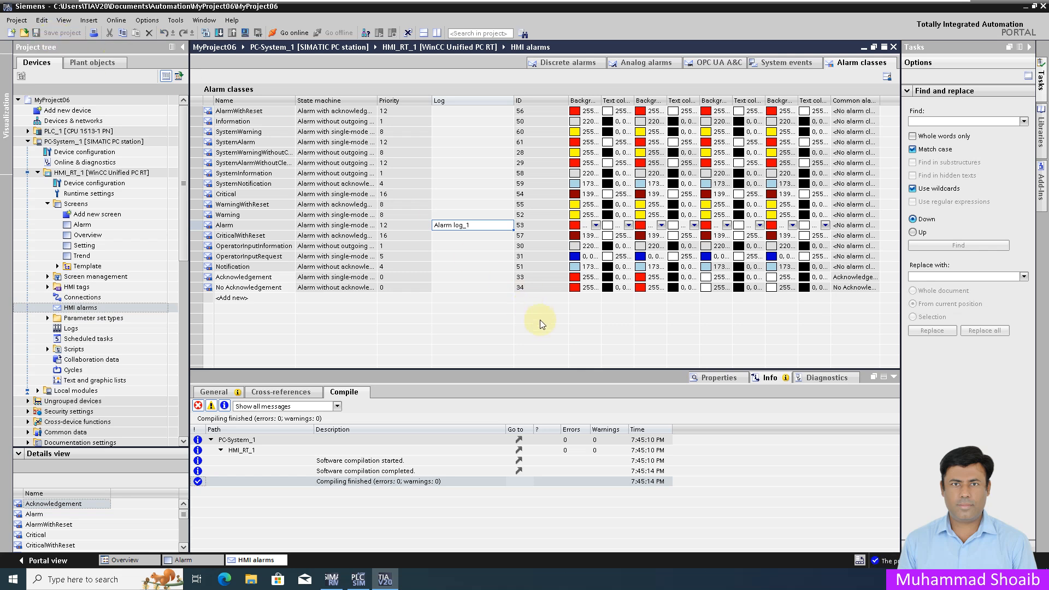
pyautogui.click(894, 48)
# Start a Software (all) download of HMI_RT_1 and set the Load Runtime action to Full download
pyautogui.click(89, 175)
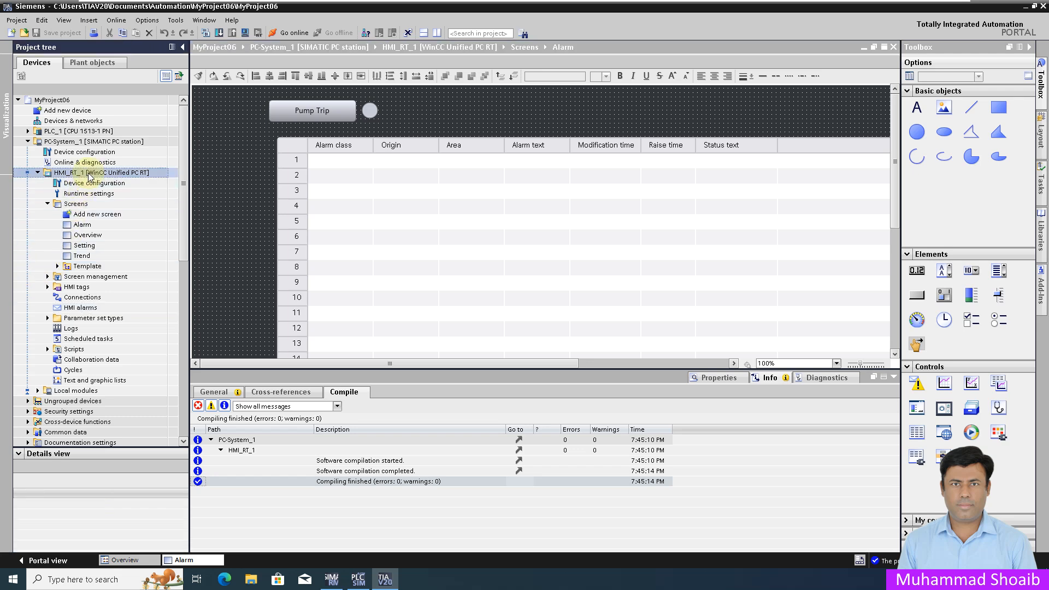
pyautogui.rightClick(89, 175)
pyautogui.moveTo(187, 301)
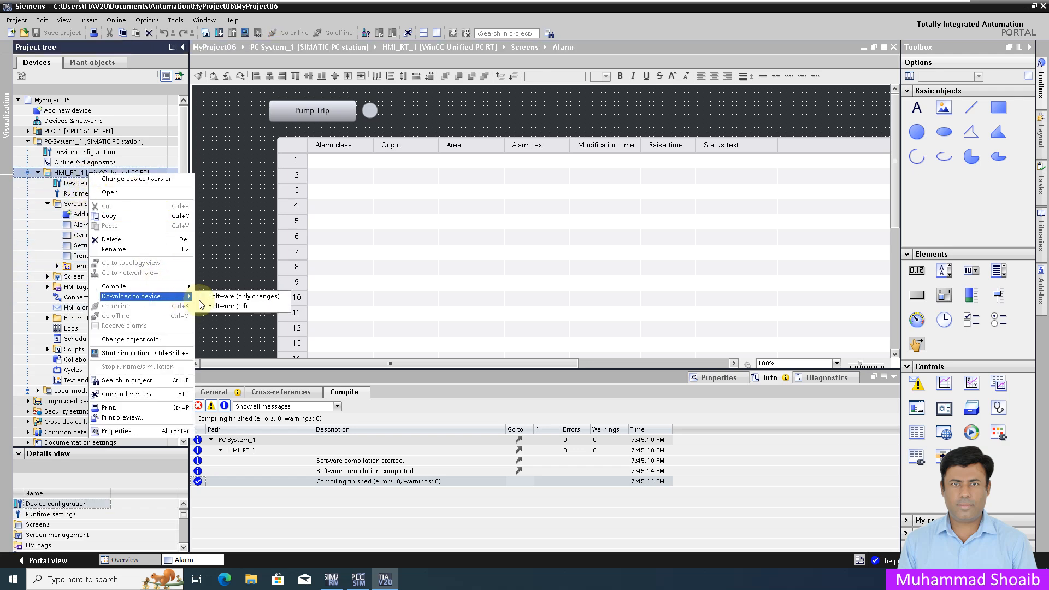
pyautogui.click(221, 306)
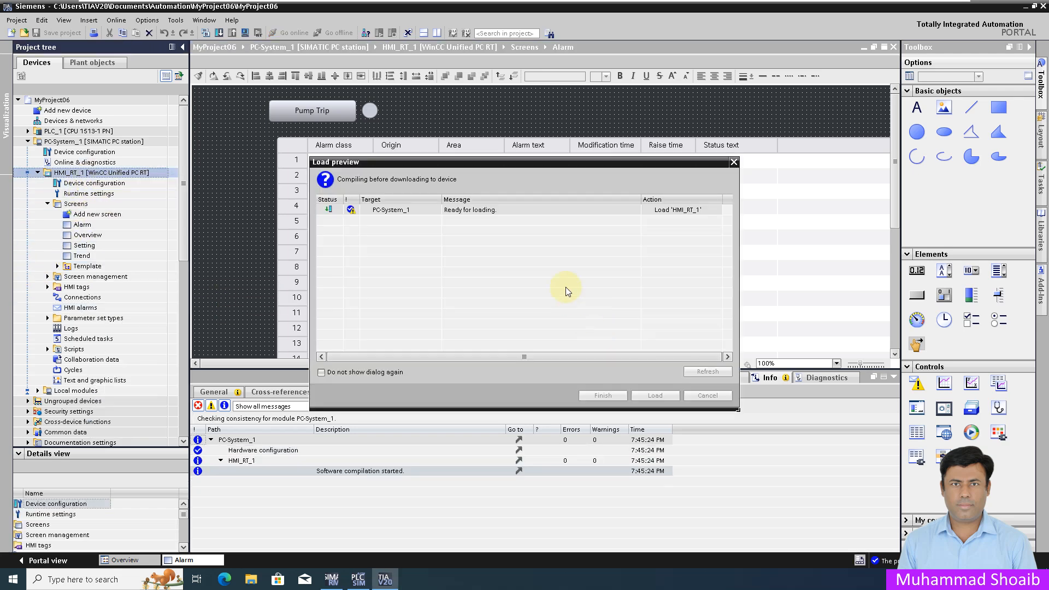
pyautogui.click(654, 395)
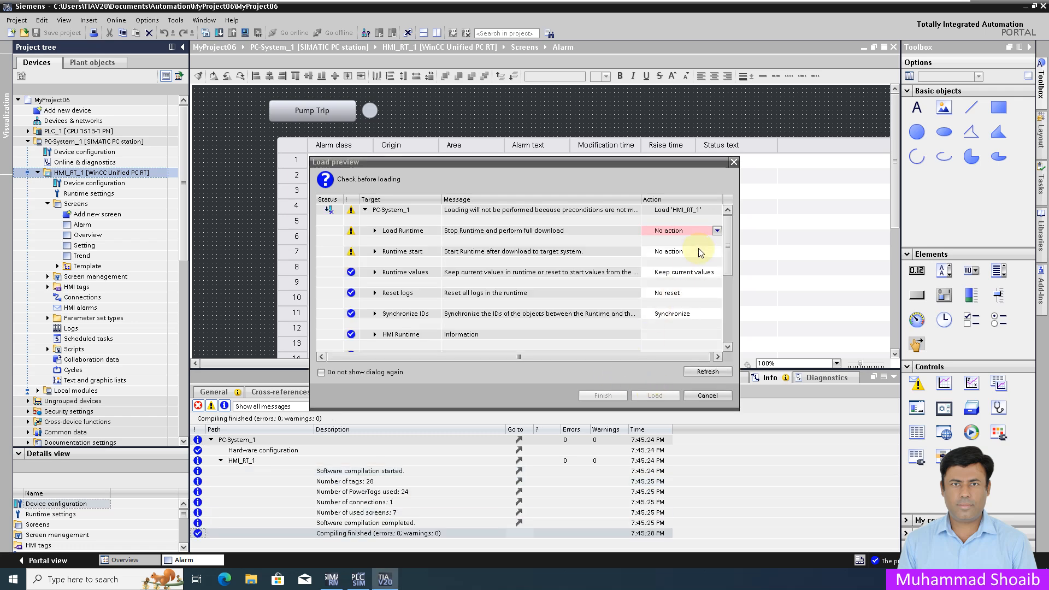
pyautogui.click(716, 230)
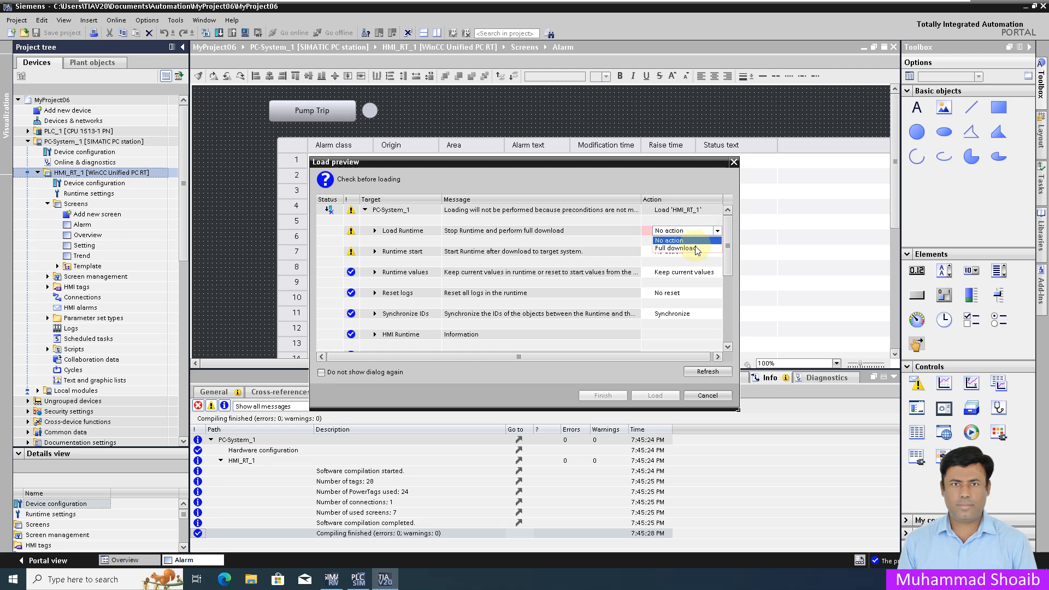
pyautogui.click(675, 248)
# Set the Reset logs action to Reset all in the load preview and load the project to the device
pyautogui.click(716, 251)
pyautogui.click(711, 295)
pyautogui.click(711, 295)
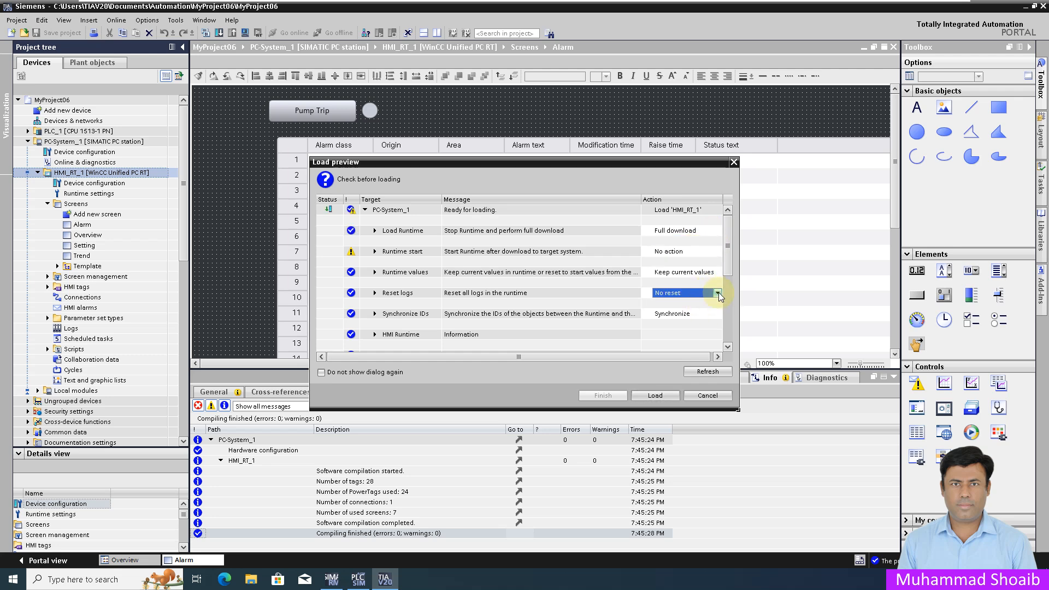
pyautogui.click(717, 293)
pyautogui.click(682, 313)
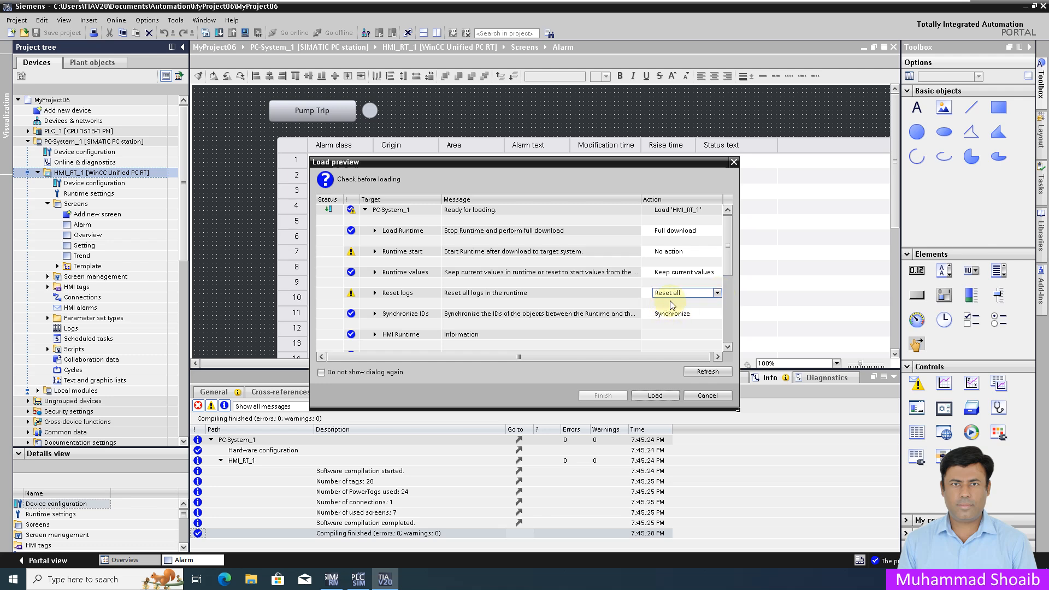
pyautogui.click(655, 395)
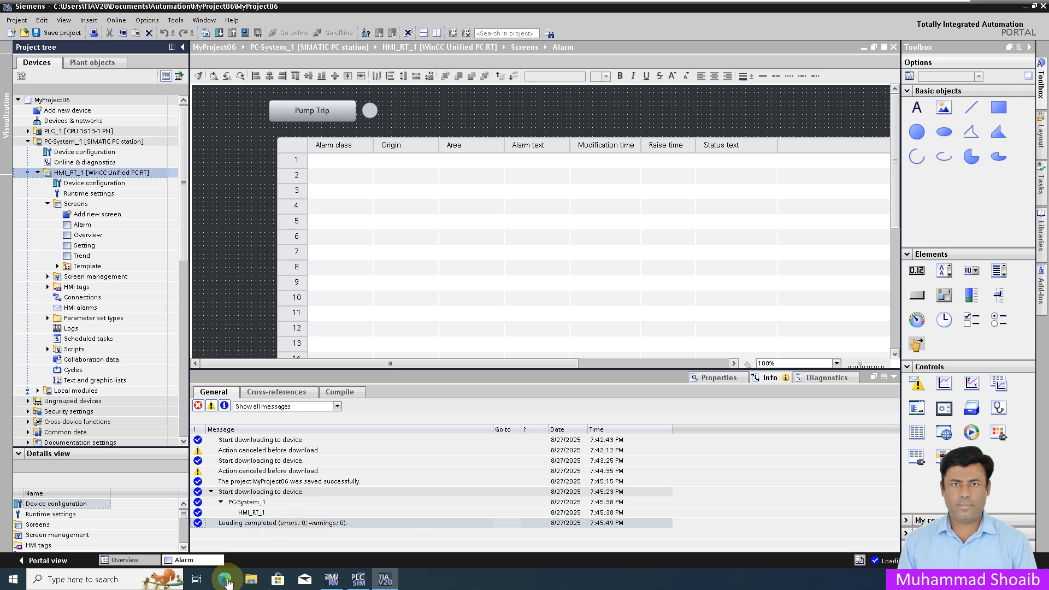
# Switch to Edge, open WinCC Unified RT from the WinCC Unified favourite, and sign in as User1 with the account password
pyautogui.click(225, 579)
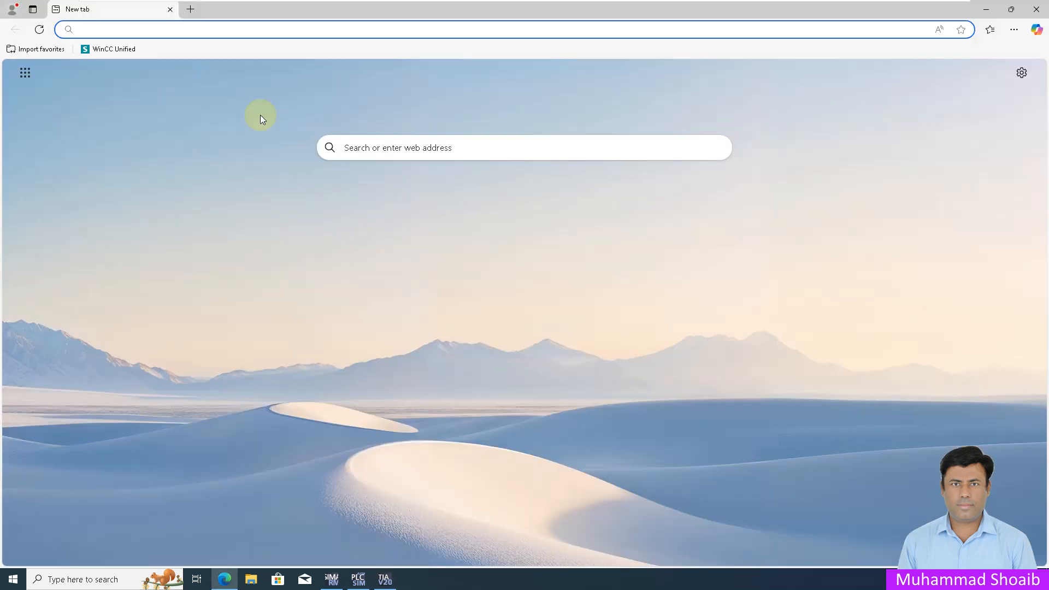
pyautogui.click(120, 49)
pyautogui.click(461, 219)
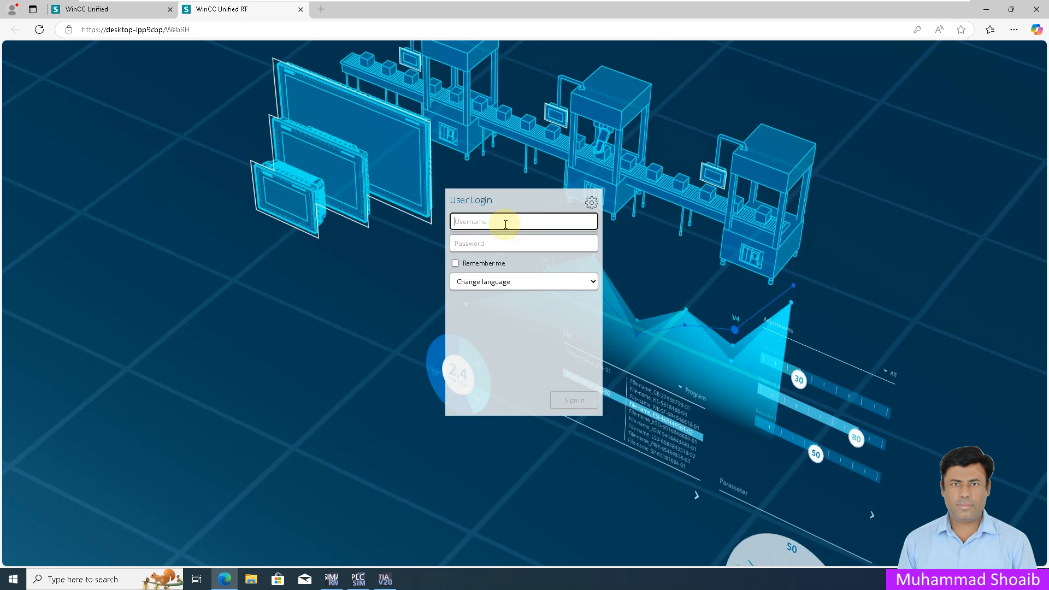
pyautogui.write('l')
pyautogui.press('BackSpace')
pyautogui.write('User1')
pyautogui.press('Tab')
pyautogui.write('1')
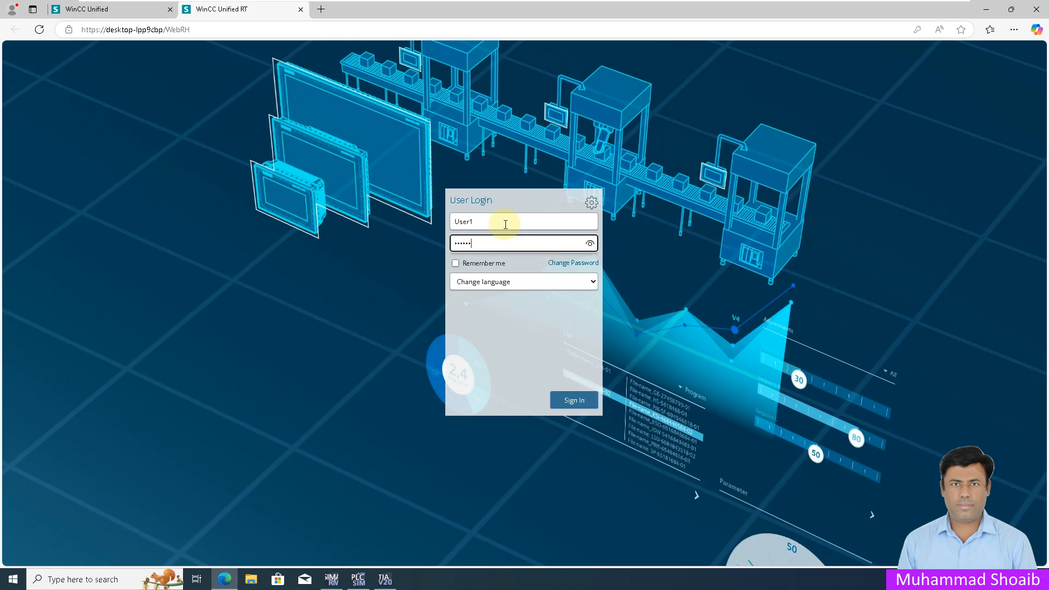
pyautogui.press('Return')
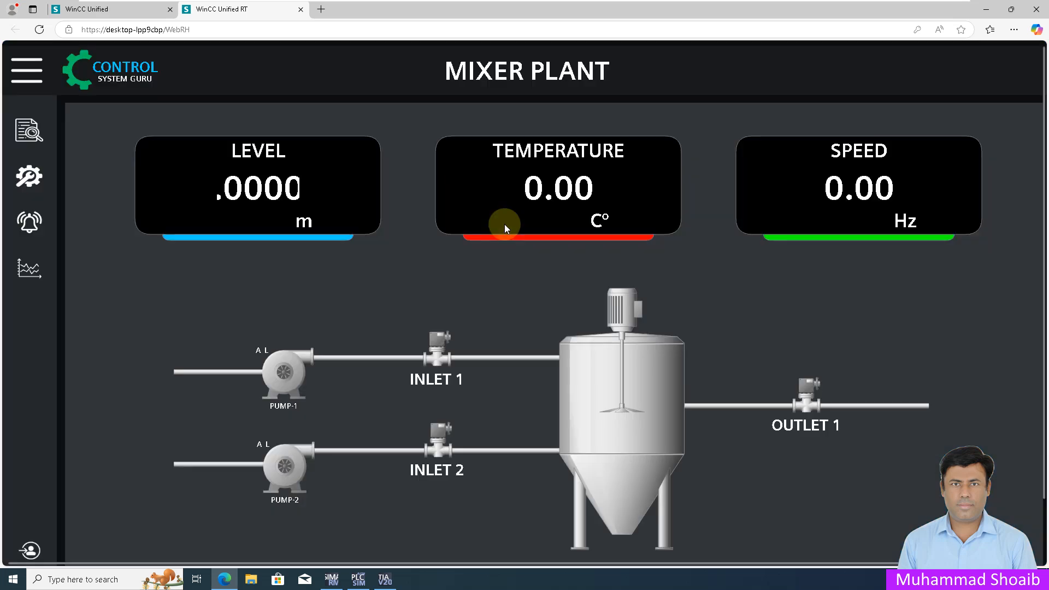
# Open the Alarm screen in the runtime and display the browser in full screen
pyautogui.click(24, 224)
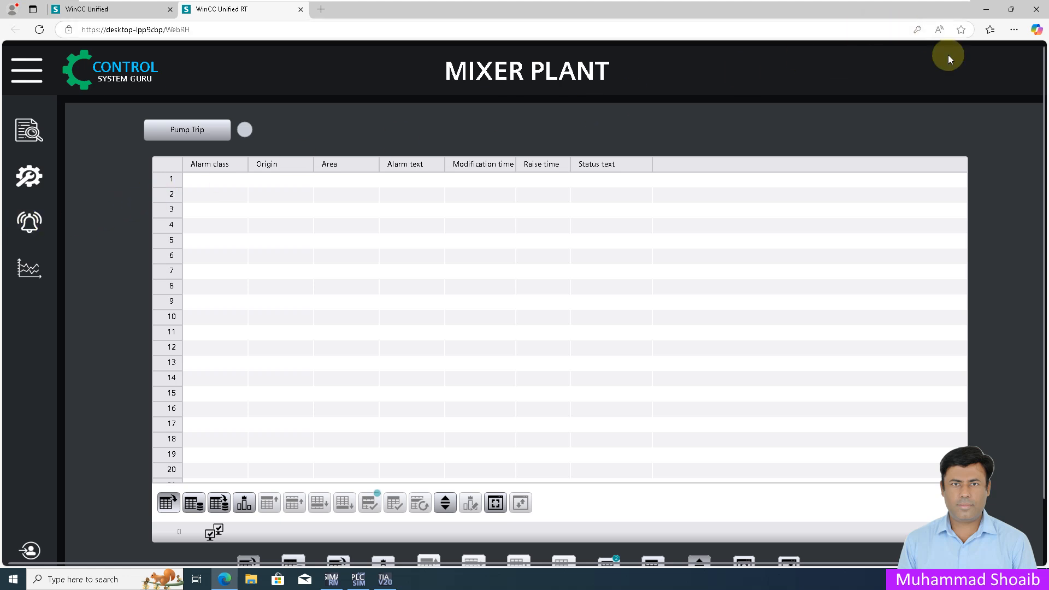
pyautogui.click(1013, 30)
pyautogui.click(1012, 105)
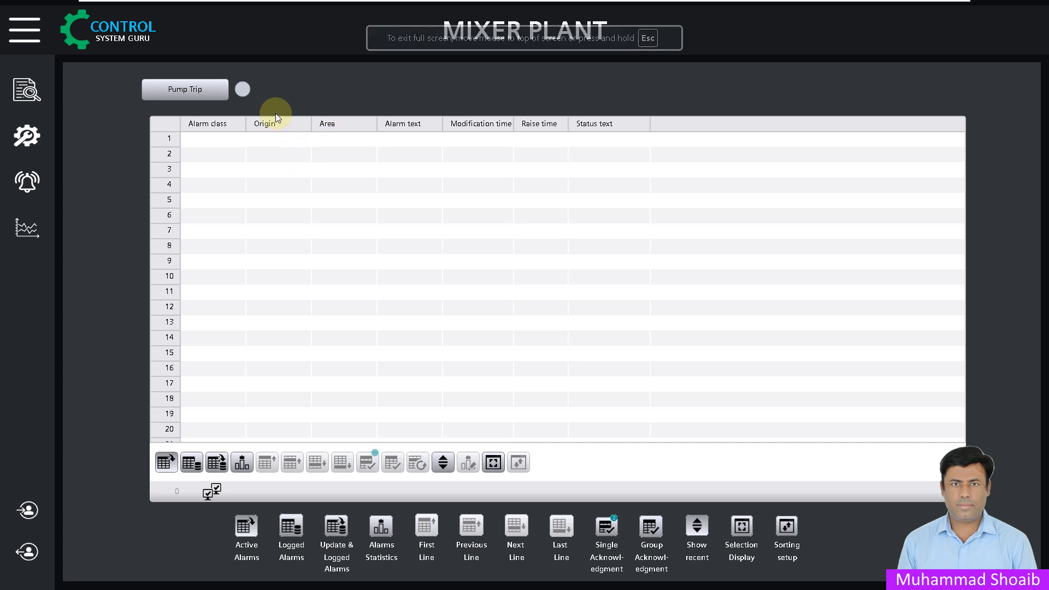
# Trigger the pump trip and widen the Area, Alarm text, Modification time and Raise time columns of the alarm list
pyautogui.click(201, 94)
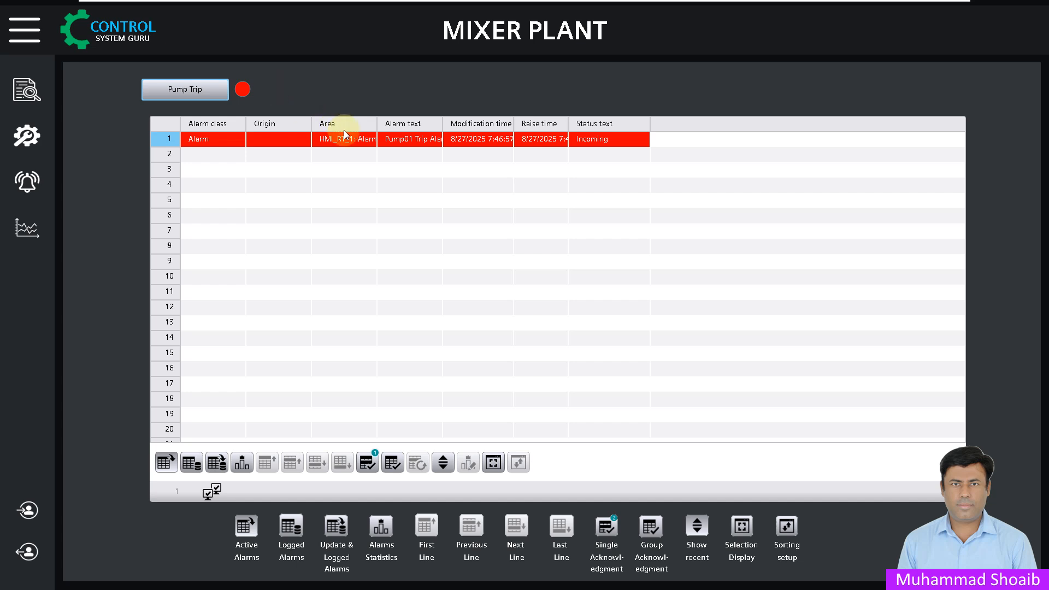
pyautogui.moveTo(443, 125); pyautogui.dragTo(488, 131)
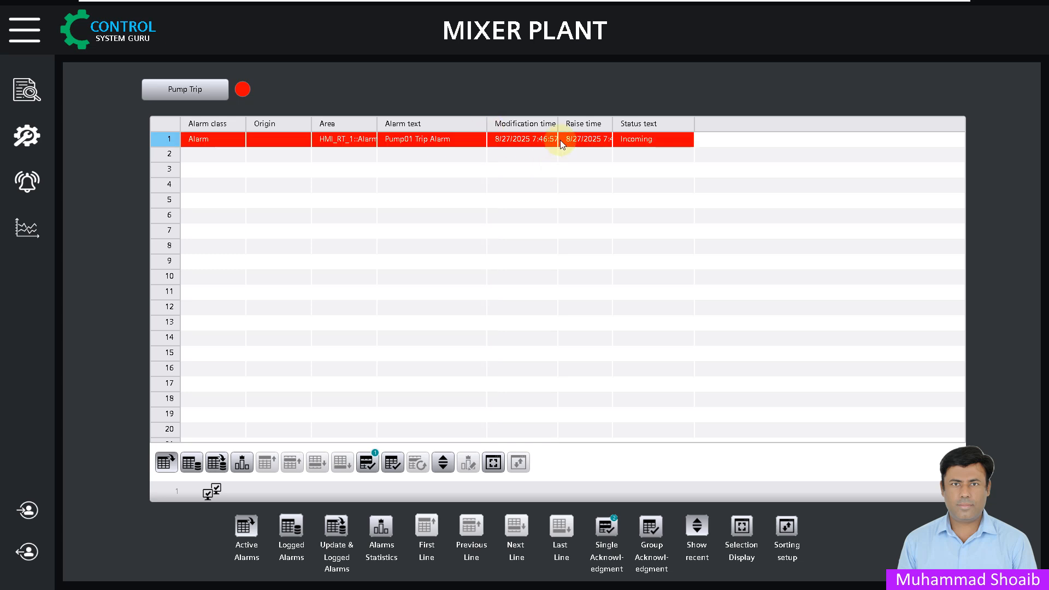
pyautogui.moveTo(612, 133); pyautogui.dragTo(647, 133)
pyautogui.moveTo(558, 131); pyautogui.dragTo(575, 130)
pyautogui.moveTo(382, 137)
pyautogui.mouseDown()
pyautogui.moveTo(414, 133)
pyautogui.moveTo(399, 139)
pyautogui.mouseUp()
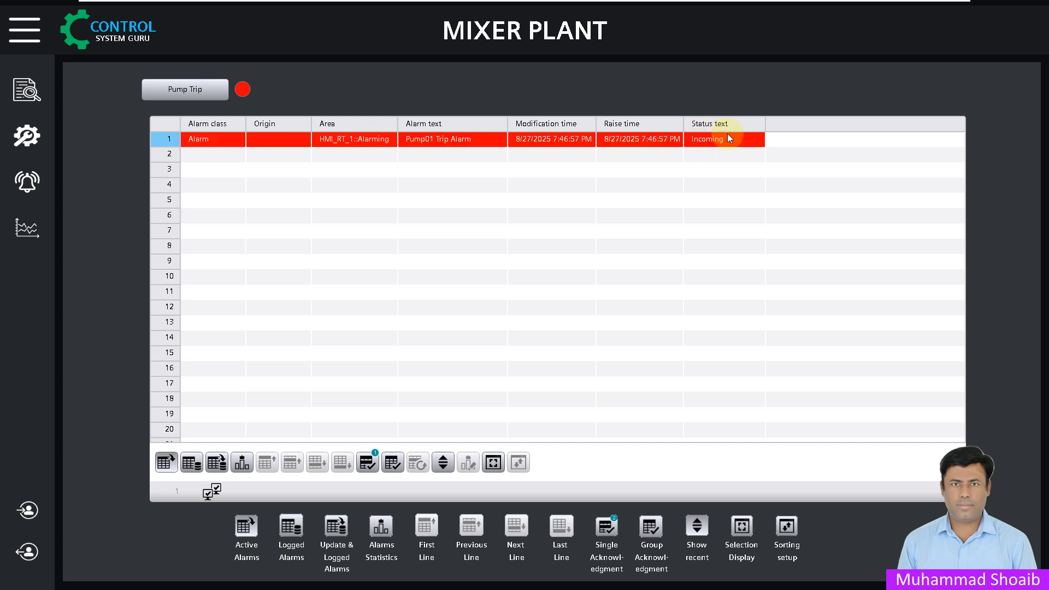
# Reset the pump trip and acknowledge its alarm with single acknowledgment
pyautogui.click(195, 91)
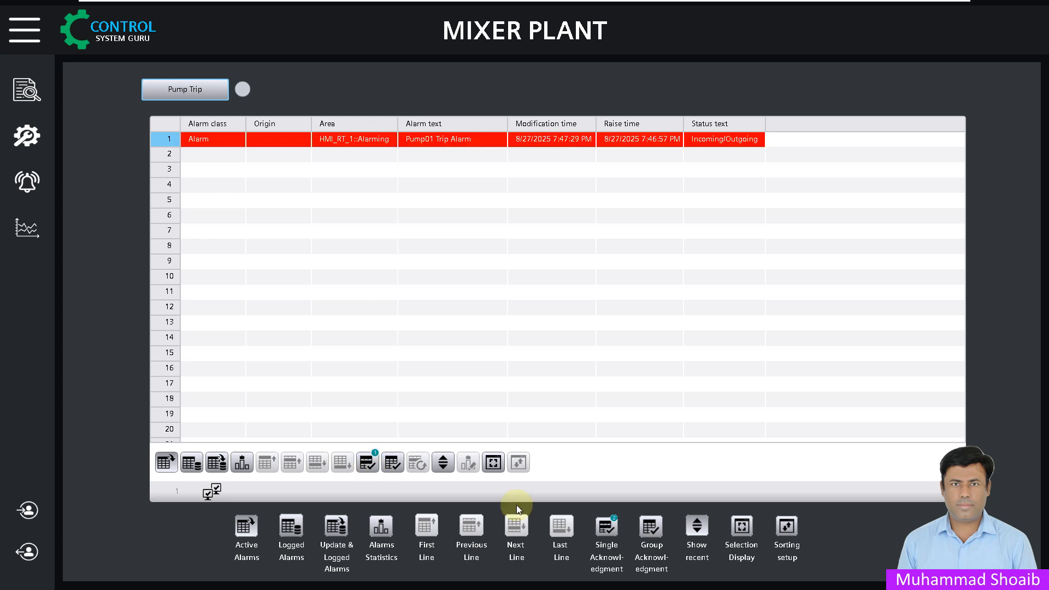
pyautogui.click(365, 464)
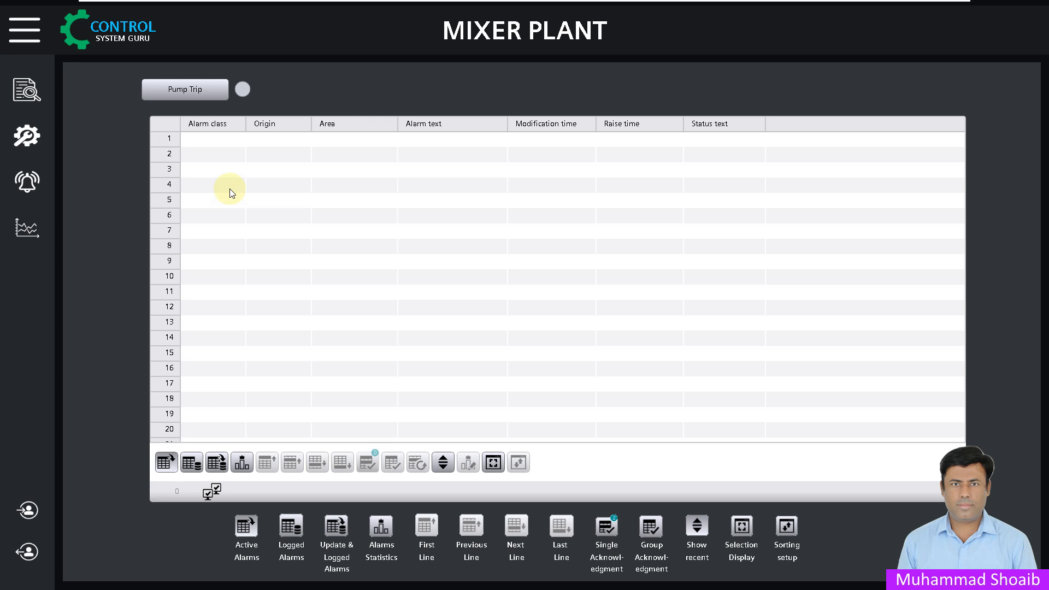
# Trigger the pump trip again, acknowledge its alarm while active with the Status text column widened, and reset the trip
pyautogui.click(196, 90)
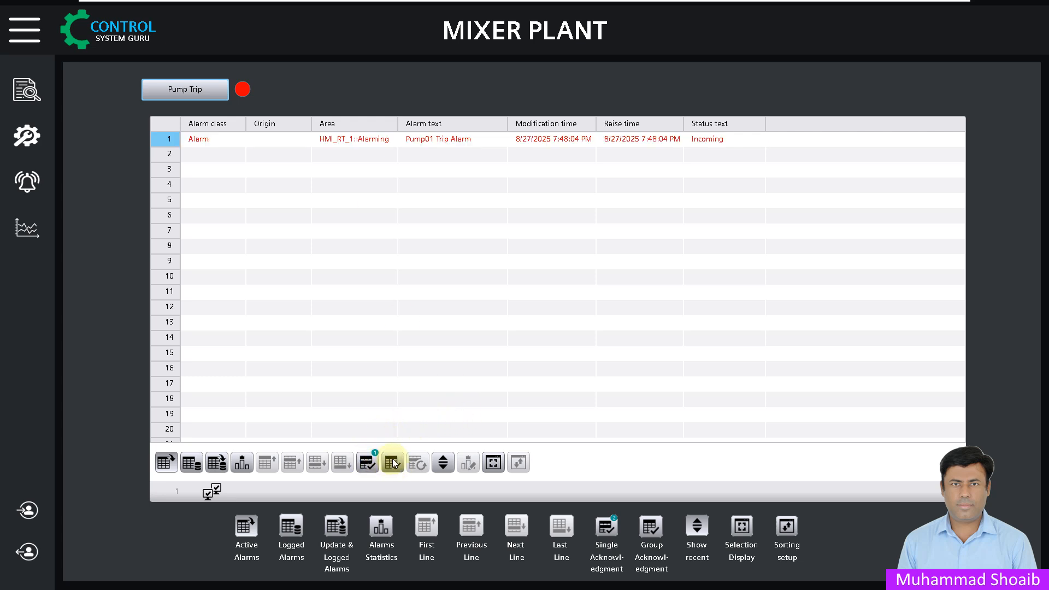
pyautogui.click(370, 462)
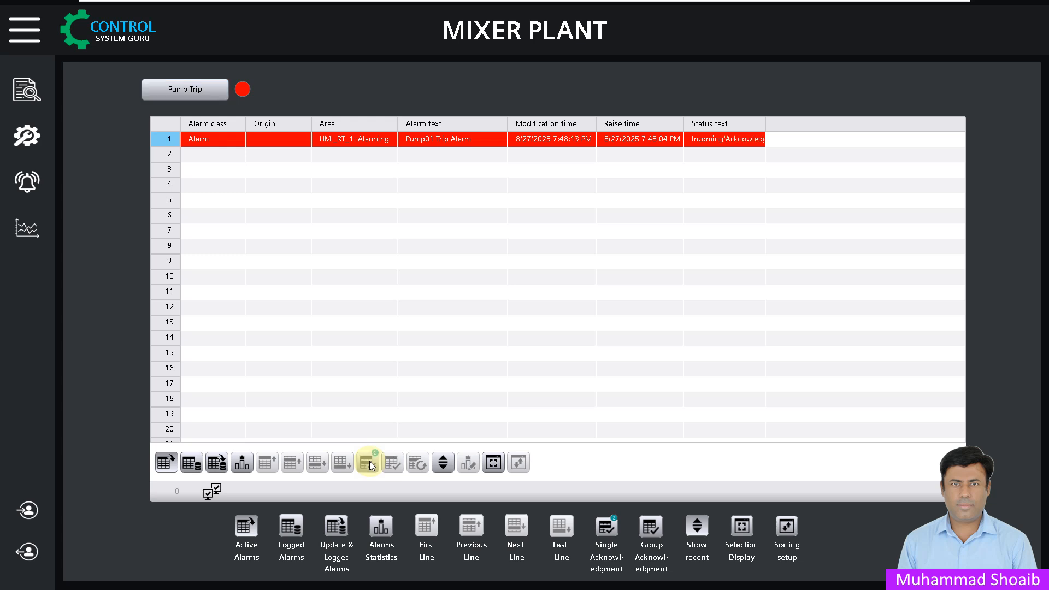
pyautogui.moveTo(765, 124); pyautogui.dragTo(819, 121)
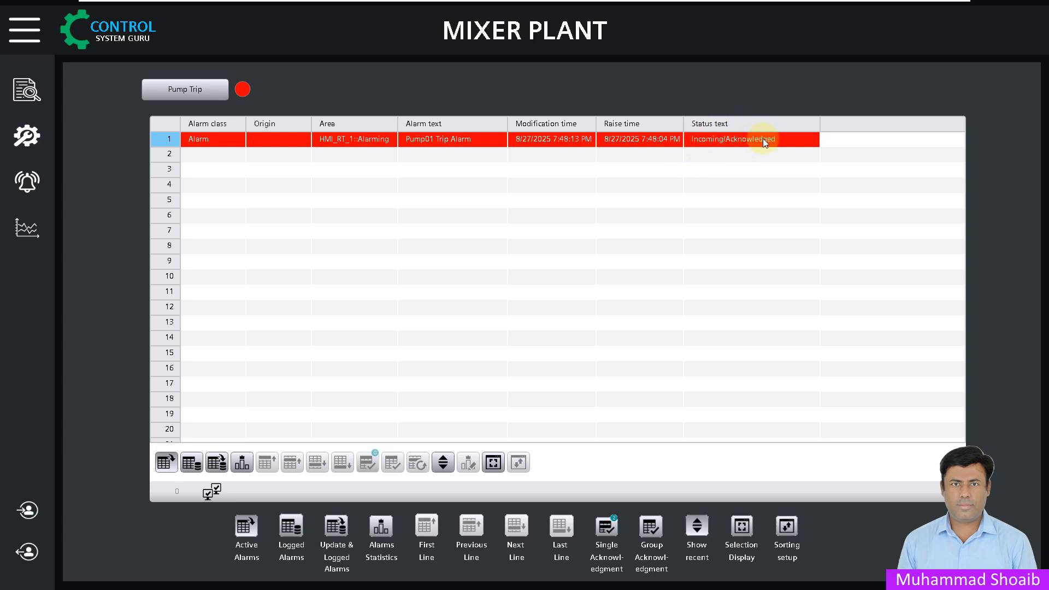
pyautogui.click(198, 96)
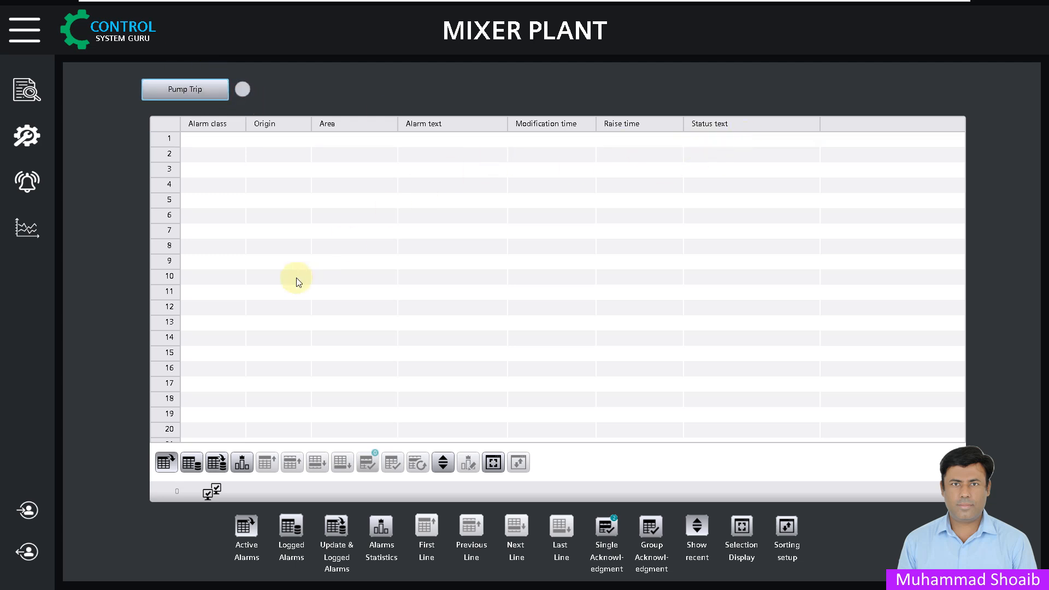
# Display the logged alarms and examine the status text of the Pump01 Trip Alarm entries
pyautogui.click(191, 462)
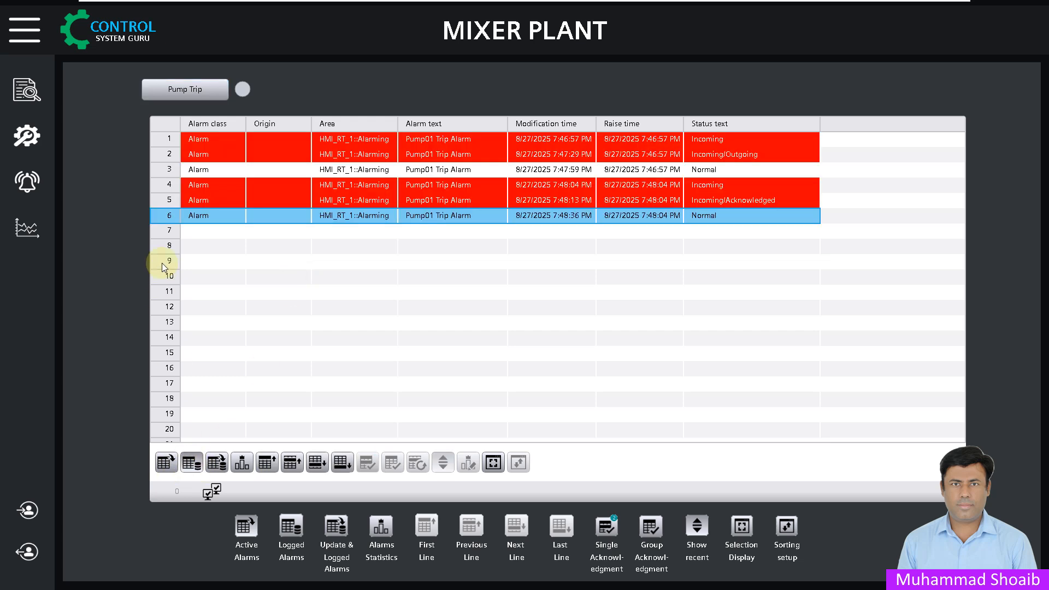
pyautogui.click(647, 251)
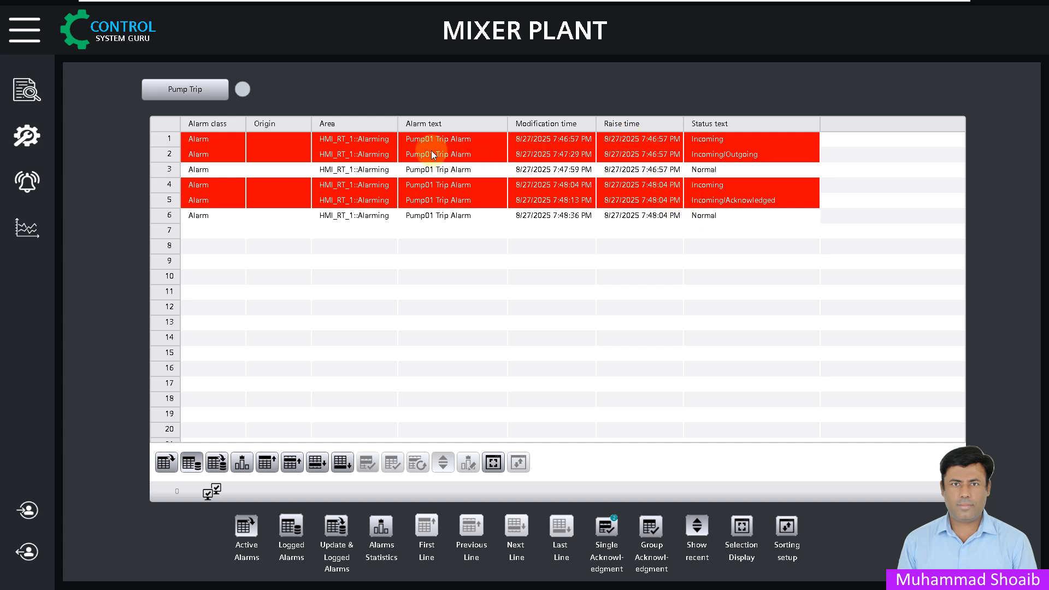
pyautogui.click(716, 140)
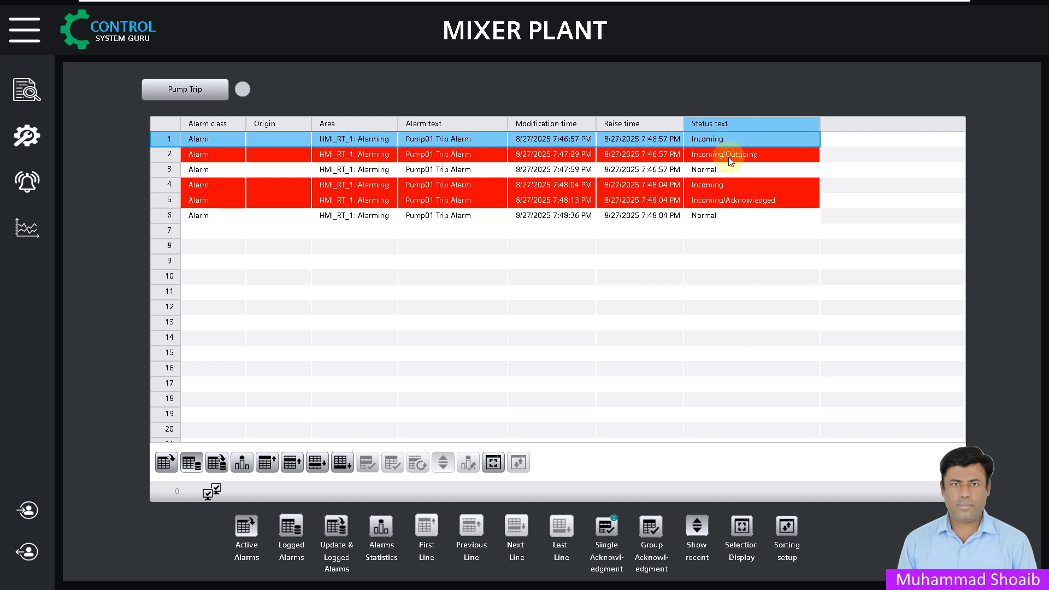
pyautogui.click(729, 156)
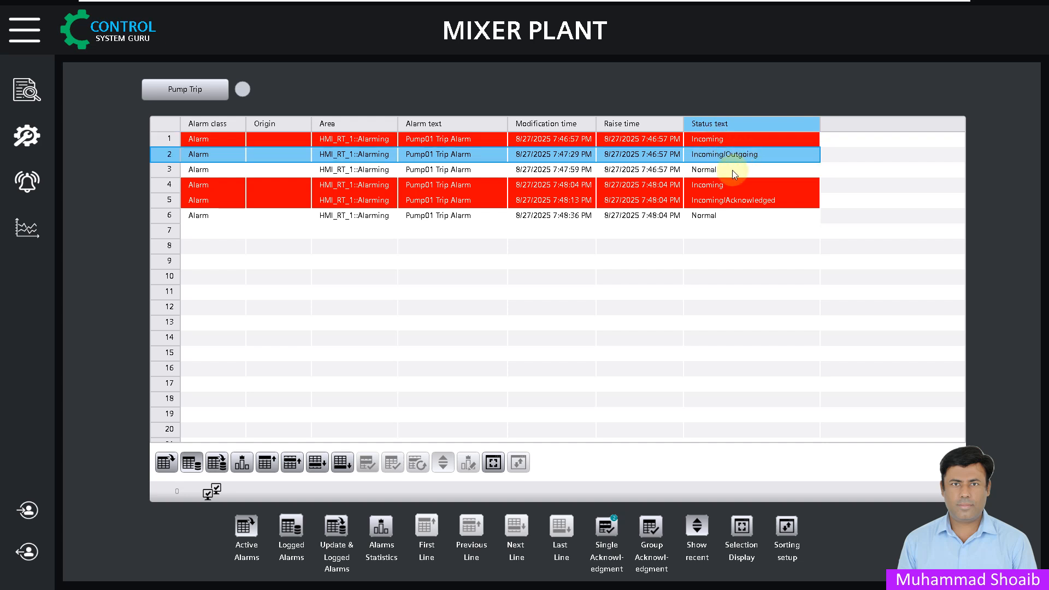
pyautogui.click(731, 171)
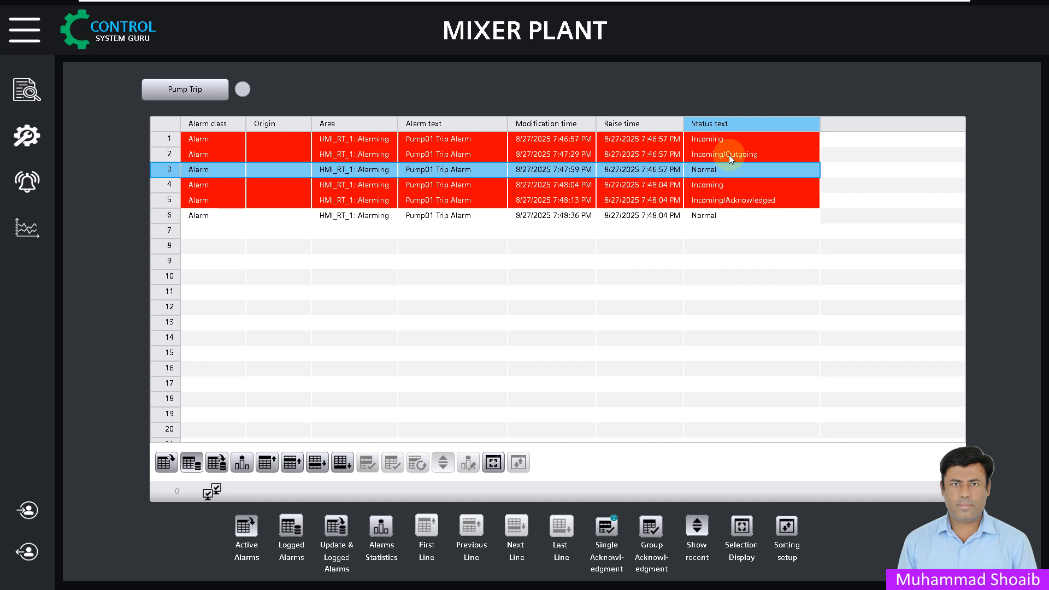
pyautogui.click(705, 215)
pyautogui.click(720, 186)
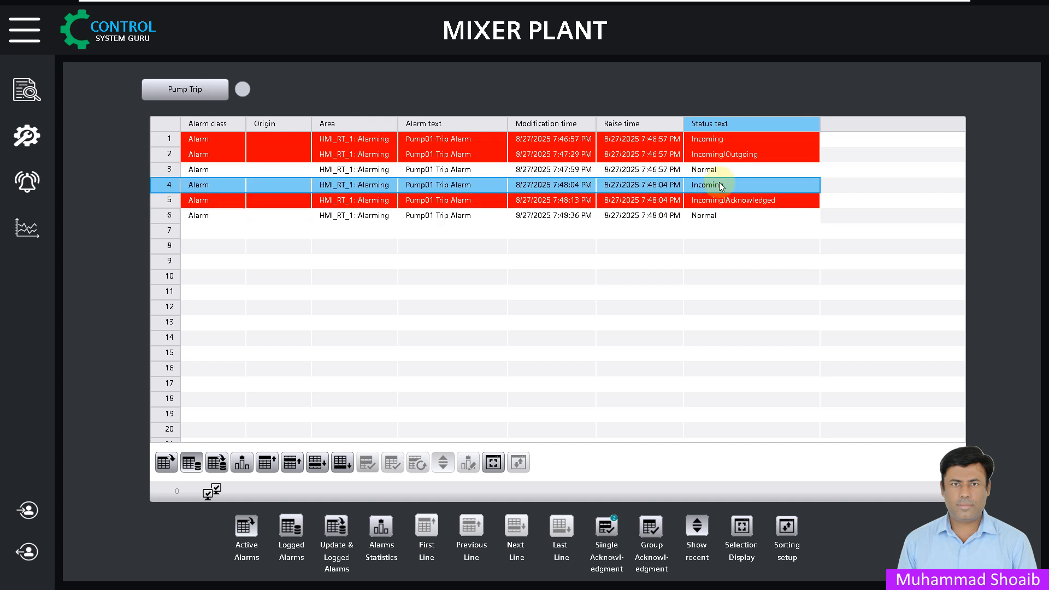
# Check the alarm statistics with the Name, Modification time and Average active inactive columns widened, and return to the active alarms
pyautogui.click(240, 464)
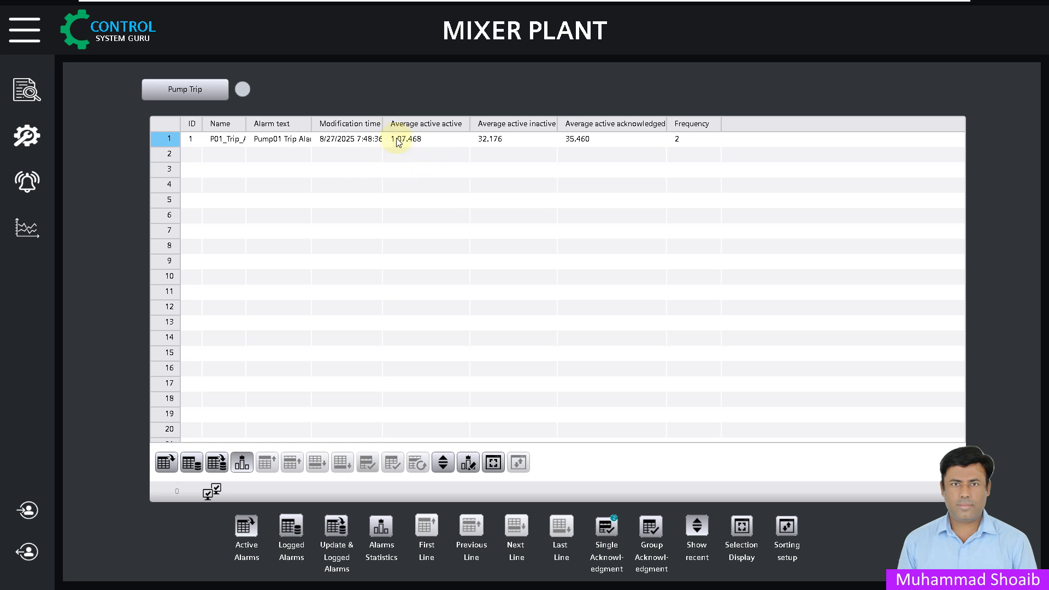
pyautogui.moveTo(382, 125); pyautogui.dragTo(403, 124)
pyautogui.moveTo(577, 126); pyautogui.dragTo(601, 130)
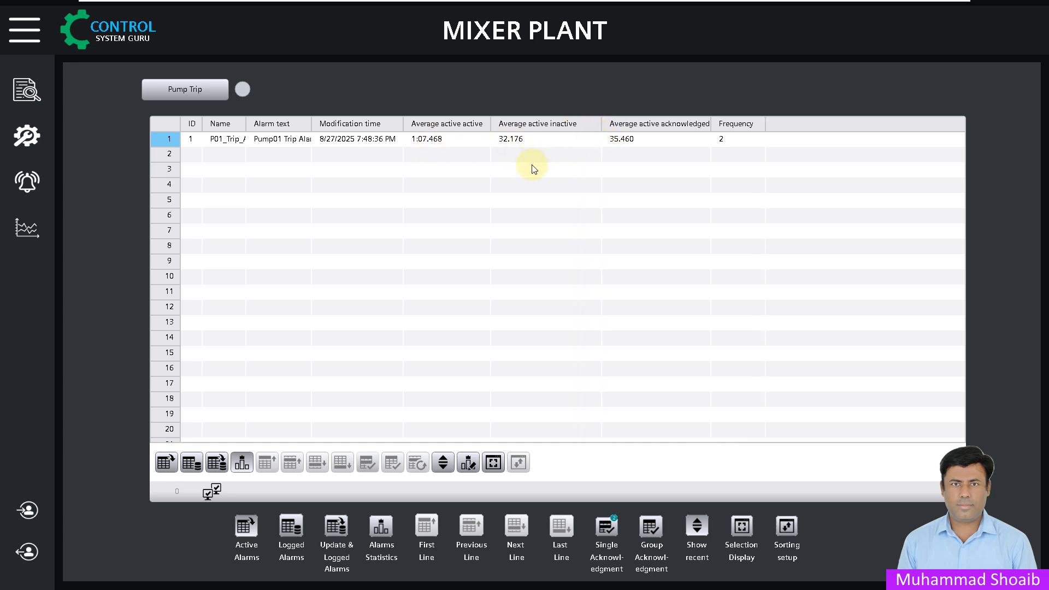
pyautogui.moveTo(246, 130); pyautogui.dragTo(269, 138)
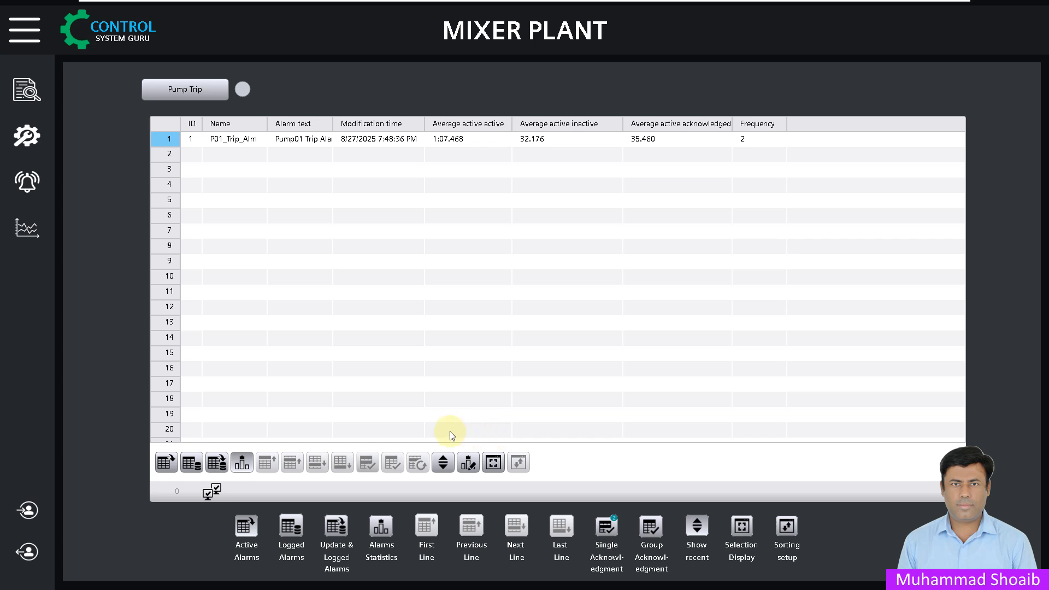
pyautogui.click(164, 463)
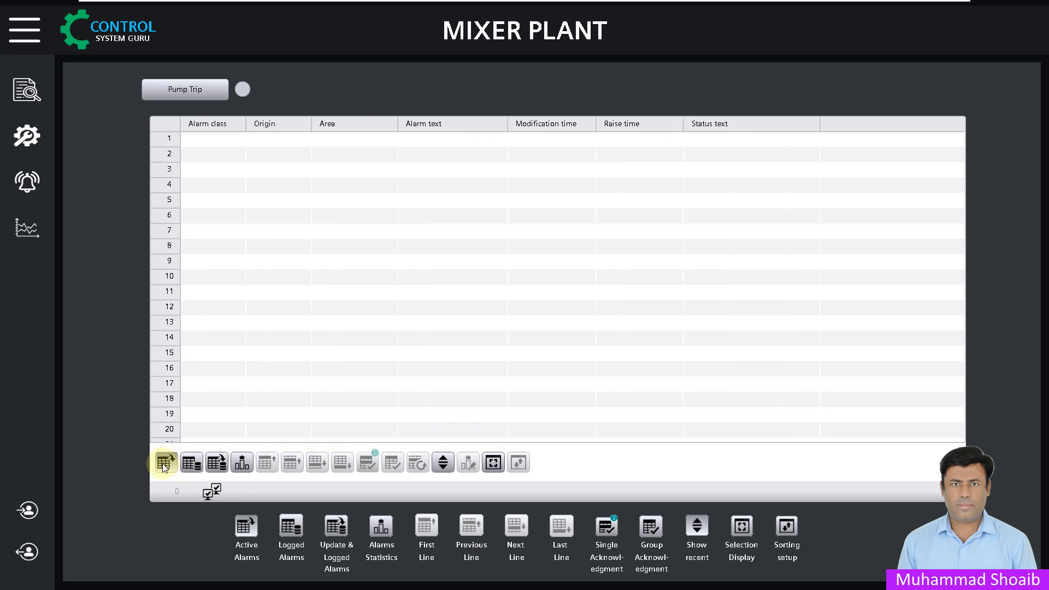